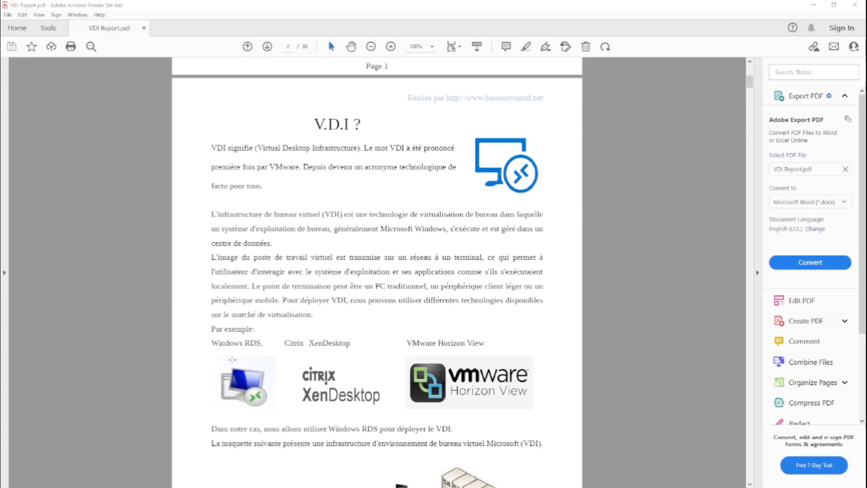
Read the VDI report's introduction, the Microsoft VDI and Azure architecture diagrams, and the section on personal and pooled collections.
{"action": "scroll", "coordinate": [254, 389], "scroll_direction": "down", "scroll_amount": 5}
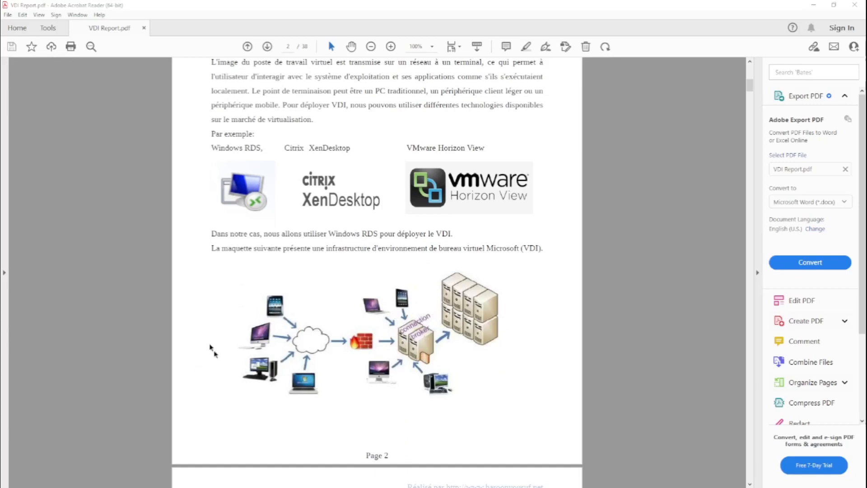
{"action": "scroll", "coordinate": [244, 379], "scroll_direction": "down", "scroll_amount": 3}
{"action": "scroll", "coordinate": [282, 408], "scroll_direction": "down", "scroll_amount": 3}
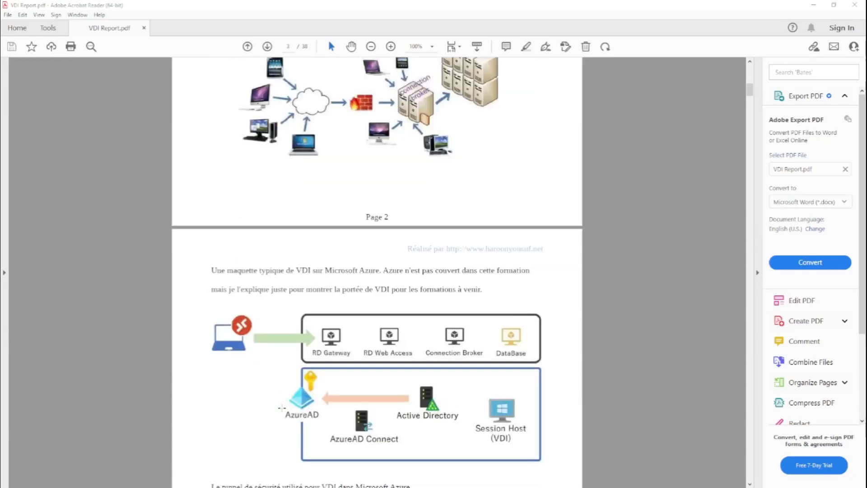
{"action": "scroll", "coordinate": [314, 358], "scroll_direction": "down", "scroll_amount": 3}
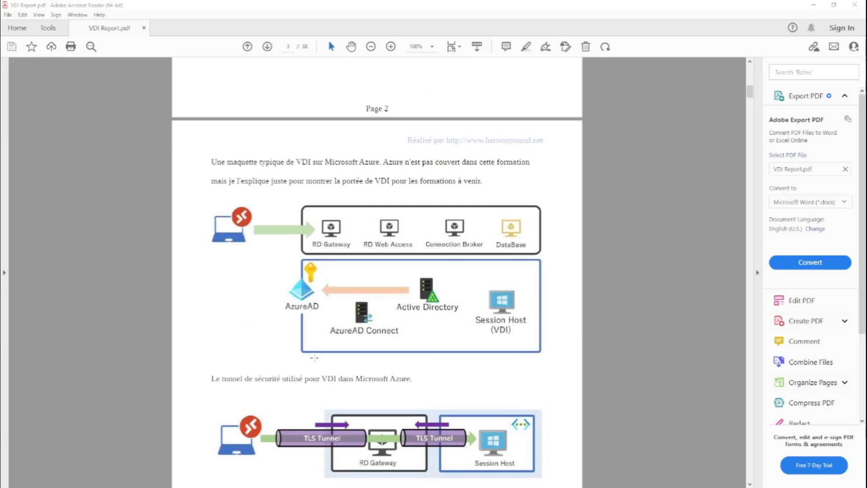
{"action": "scroll", "coordinate": [314, 359], "scroll_direction": "down", "scroll_amount": 1}
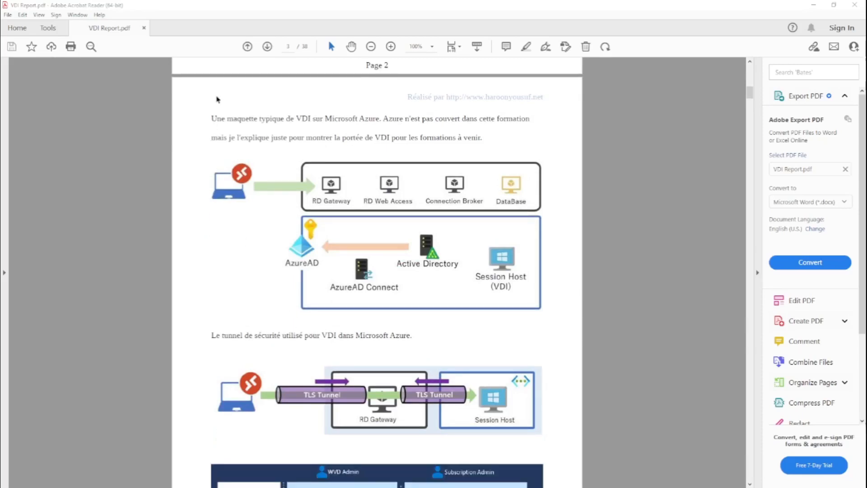
{"action": "scroll", "coordinate": [418, 336], "scroll_direction": "down", "scroll_amount": 8}
{"action": "scroll", "coordinate": [419, 342], "scroll_direction": "down", "scroll_amount": 2}
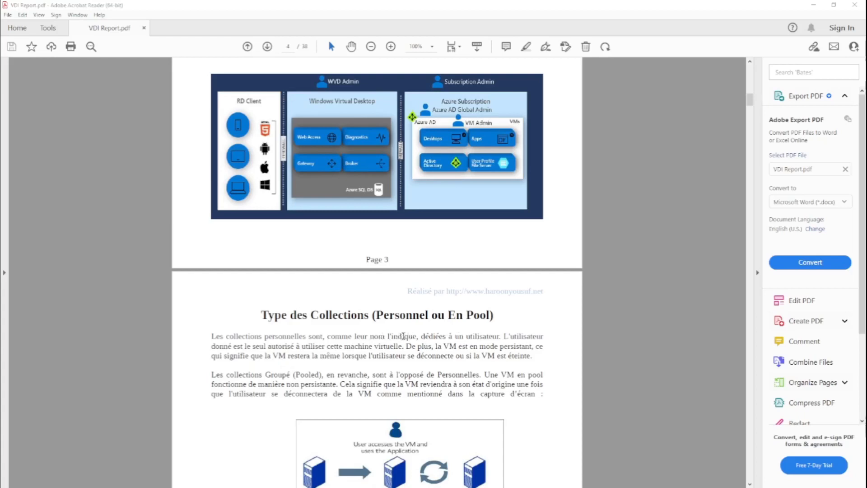
{"action": "scroll", "coordinate": [414, 387], "scroll_direction": "down", "scroll_amount": 3}
{"action": "scroll", "coordinate": [414, 387], "scroll_direction": "down", "scroll_amount": 10}
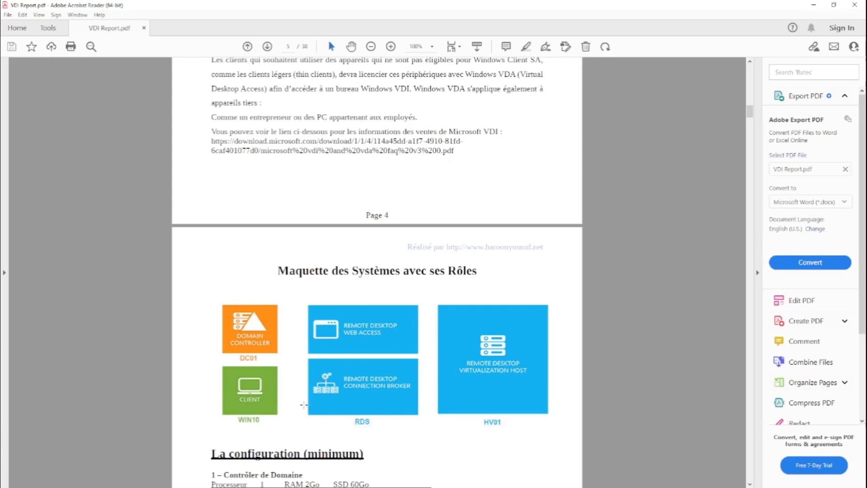
Review the report's system layout with roles, the minimum configuration of each machine, and the start of the VDI deployment procedures.
{"action": "scroll", "coordinate": [304, 404], "scroll_direction": "down", "scroll_amount": 5}
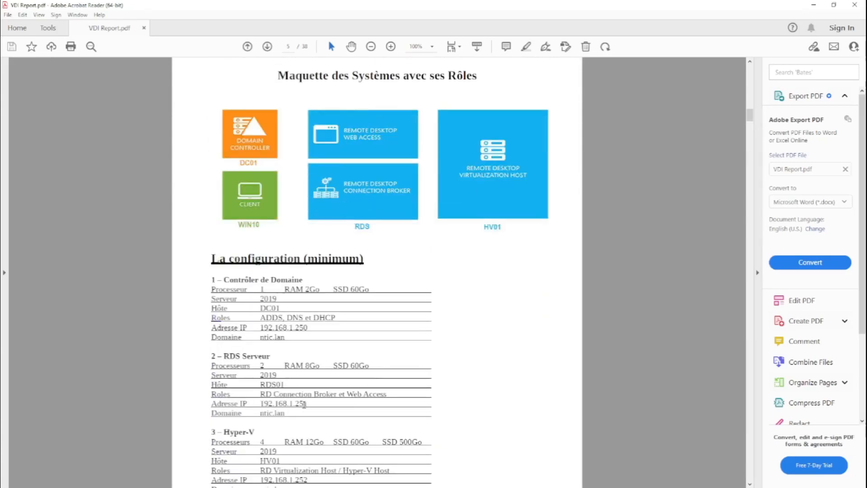
{"action": "scroll", "coordinate": [303, 404], "scroll_direction": "down", "scroll_amount": 4}
{"action": "scroll", "coordinate": [287, 340], "scroll_direction": "up", "scroll_amount": 1}
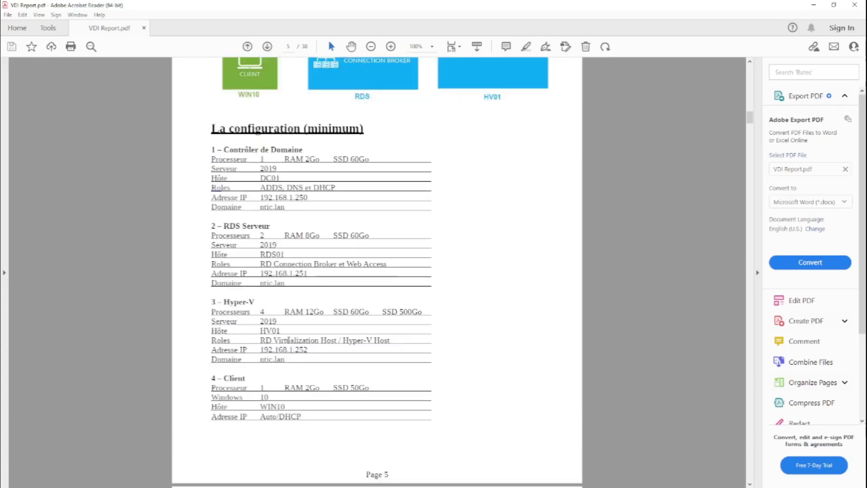
{"action": "scroll", "coordinate": [383, 361], "scroll_direction": "down", "scroll_amount": 2}
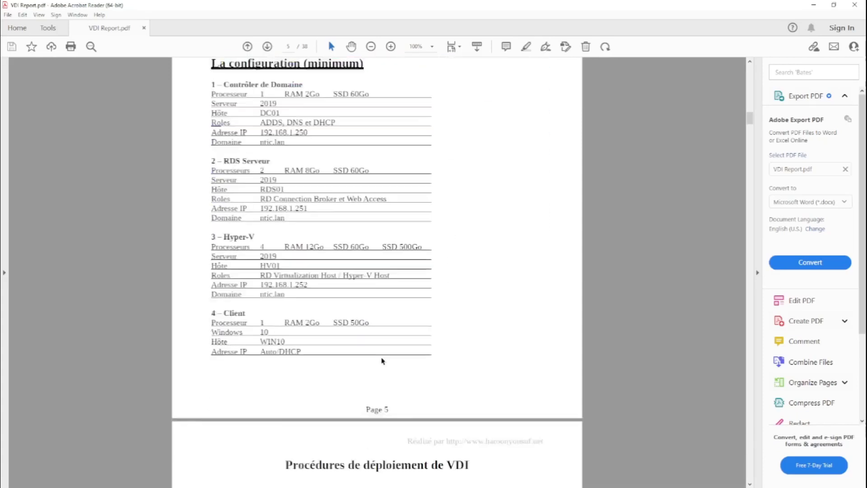
{"action": "scroll", "coordinate": [383, 361], "scroll_direction": "down", "scroll_amount": 3}
{"action": "scroll", "coordinate": [383, 361], "scroll_direction": "down", "scroll_amount": 5}
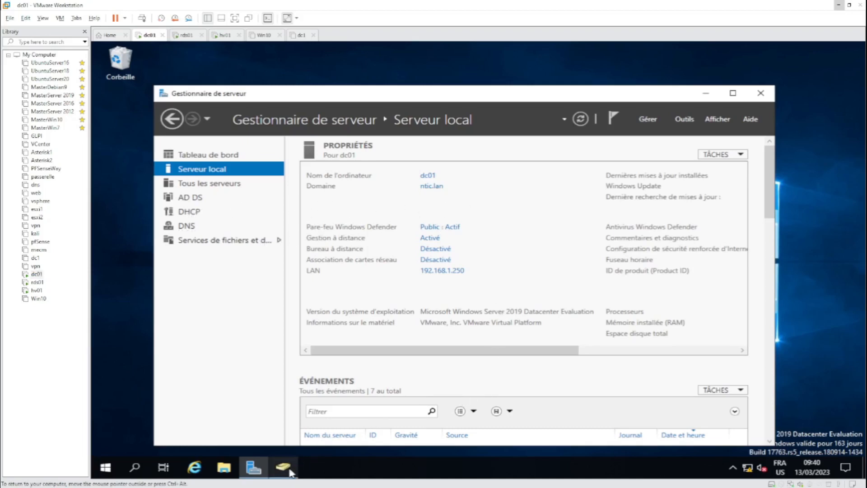
On dc01, open Active Directory Users and Computers and view the Groupes unit under France with the Type column fully readable.
{"action": "mouse_move", "coordinate": [291, 472]}
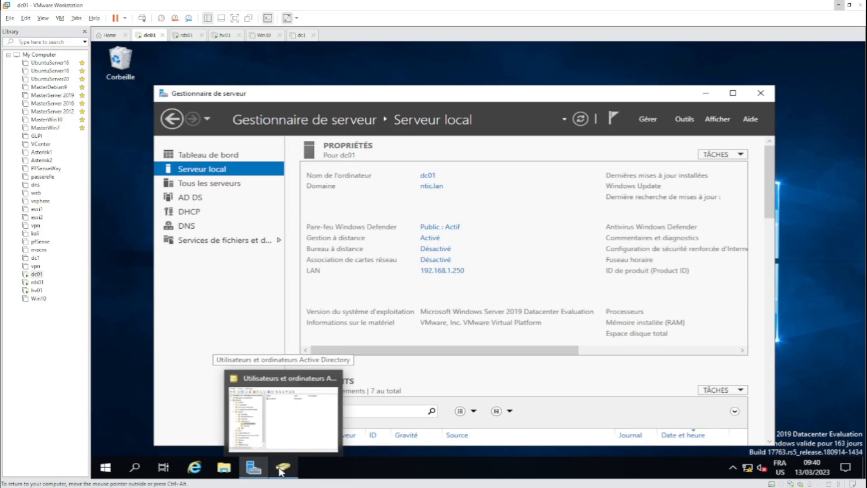
{"action": "left_click", "coordinate": [280, 470]}
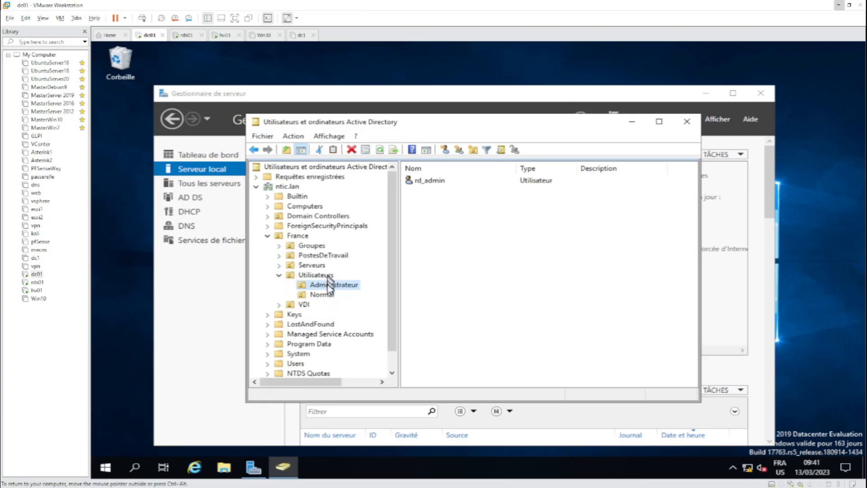
{"action": "left_click", "coordinate": [296, 236]}
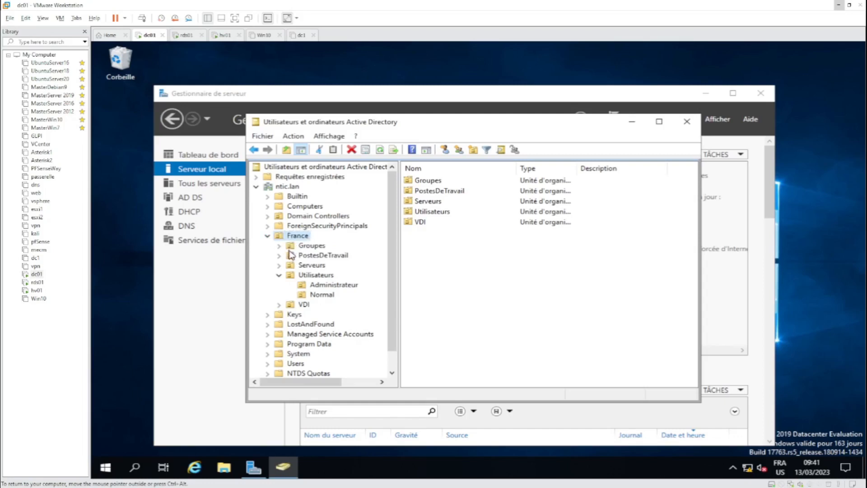
{"action": "left_click", "coordinate": [312, 246]}
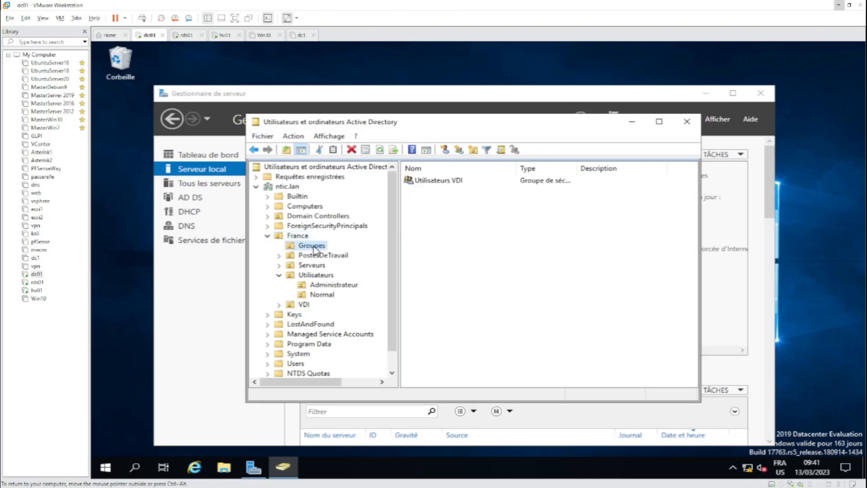
{"action": "left_click", "coordinate": [444, 183]}
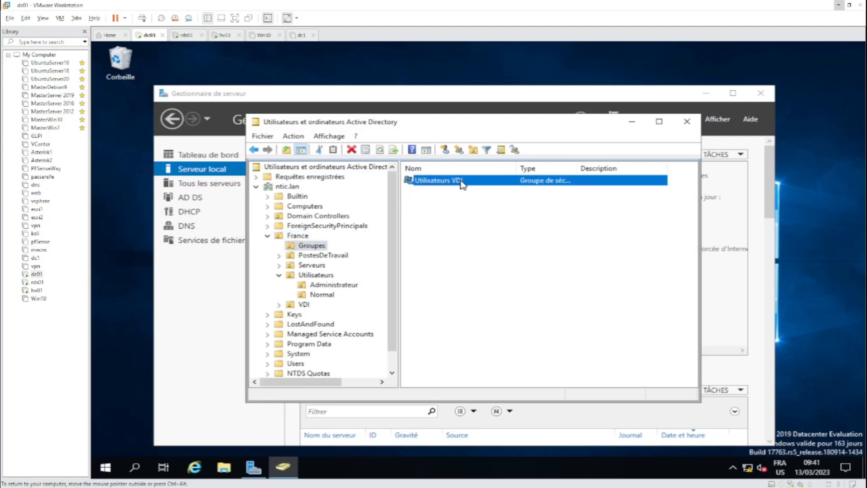
{"action": "double_click", "coordinate": [576, 168]}
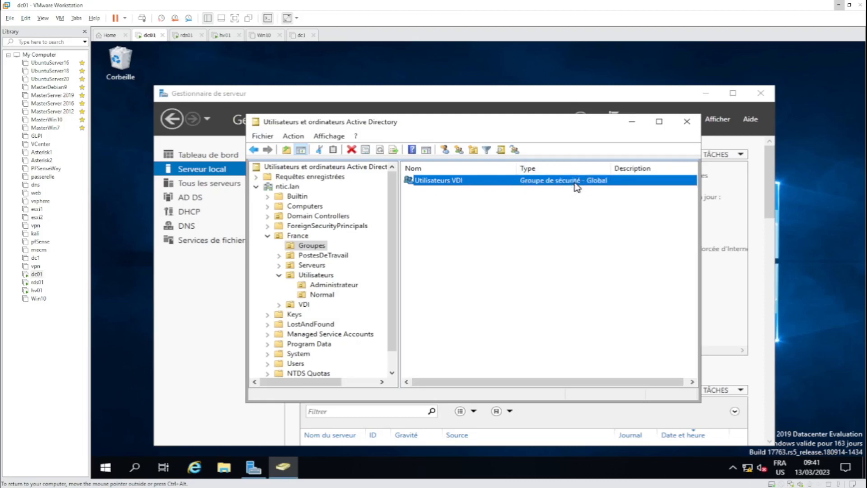
Check the computers held in the PostesDeTravail and Serveurs organizational units under France.
{"action": "left_click", "coordinate": [320, 257]}
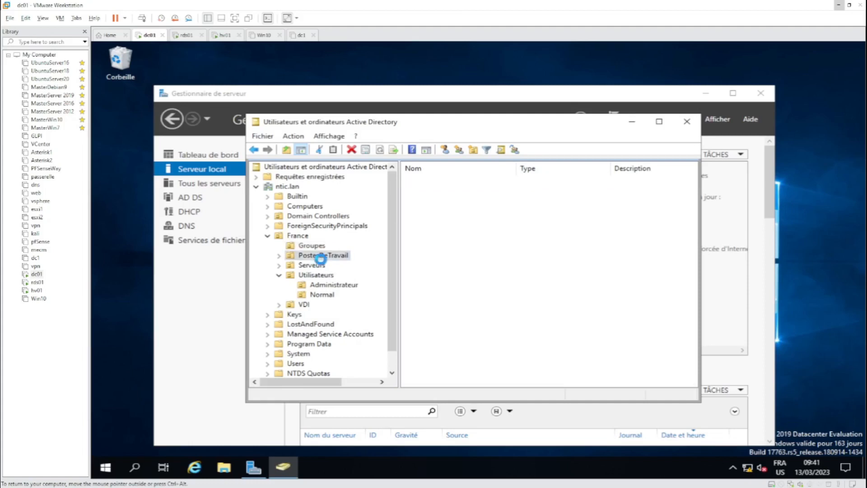
{"action": "left_click", "coordinate": [317, 275]}
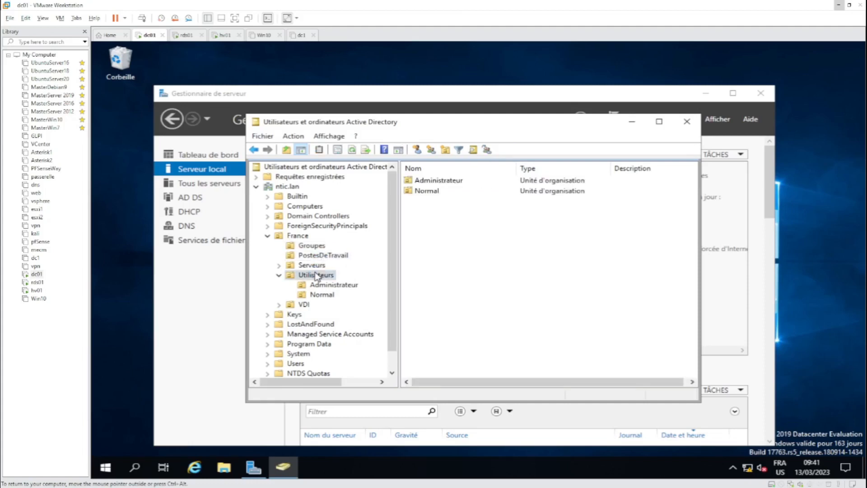
{"action": "left_click", "coordinate": [321, 256]}
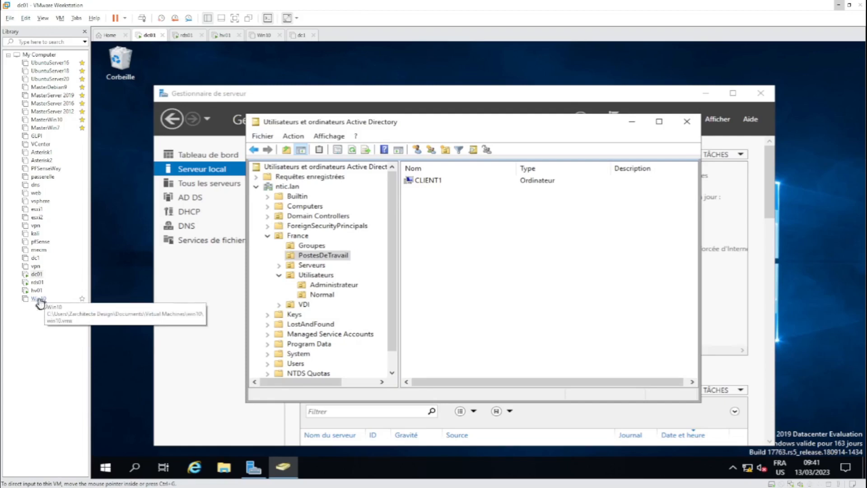
{"action": "left_click", "coordinate": [314, 264]}
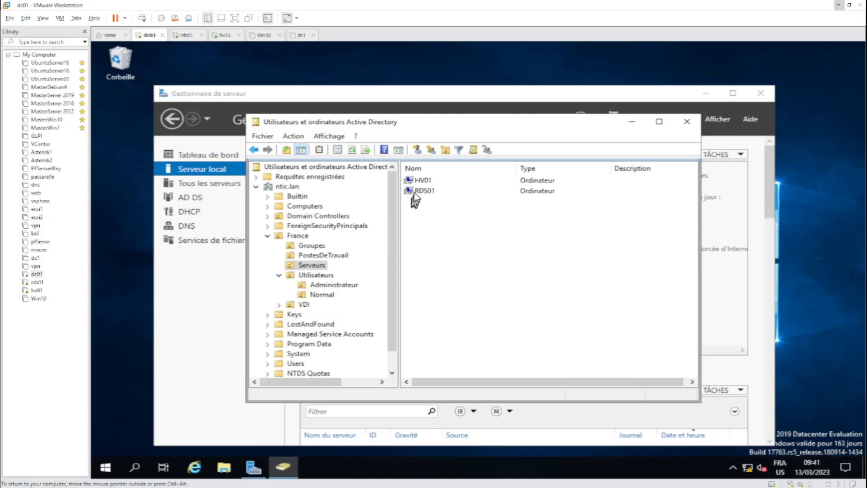
{"action": "left_click", "coordinate": [421, 193]}
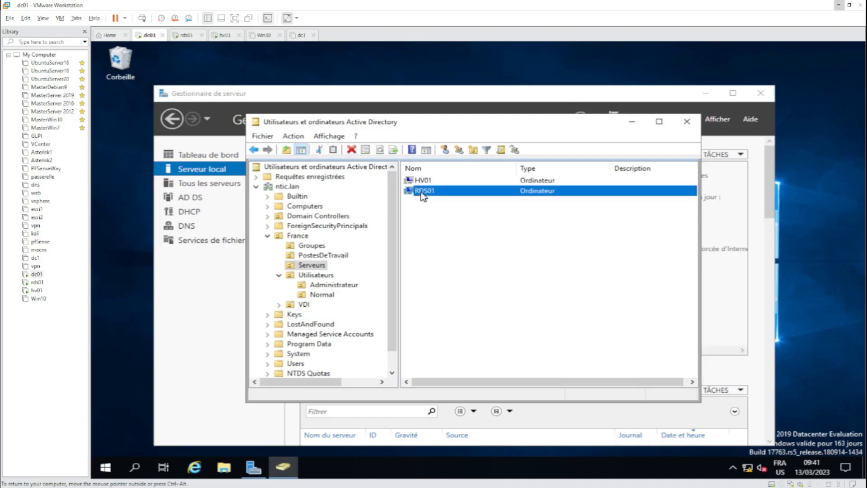
Check the user accounts in the Administrateur and Normal units under Utilisateurs.
{"action": "left_click", "coordinate": [315, 275]}
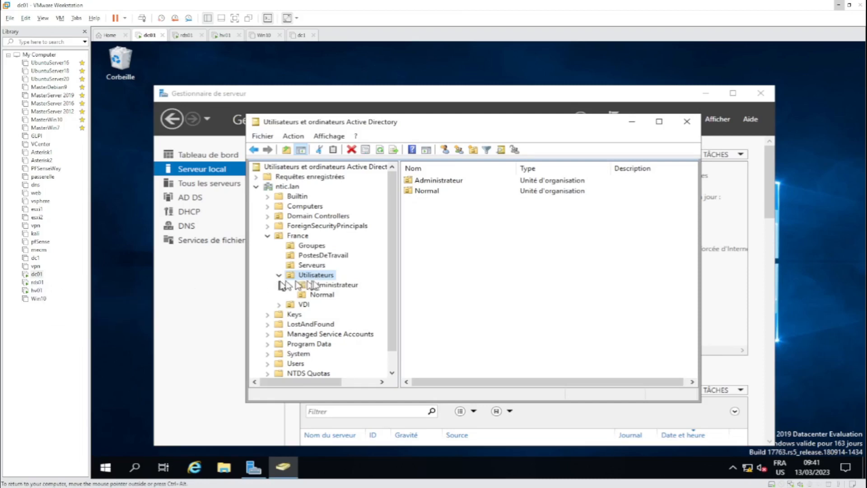
{"action": "left_click", "coordinate": [339, 286]}
{"action": "left_click", "coordinate": [338, 286]}
{"action": "left_click", "coordinate": [451, 223]}
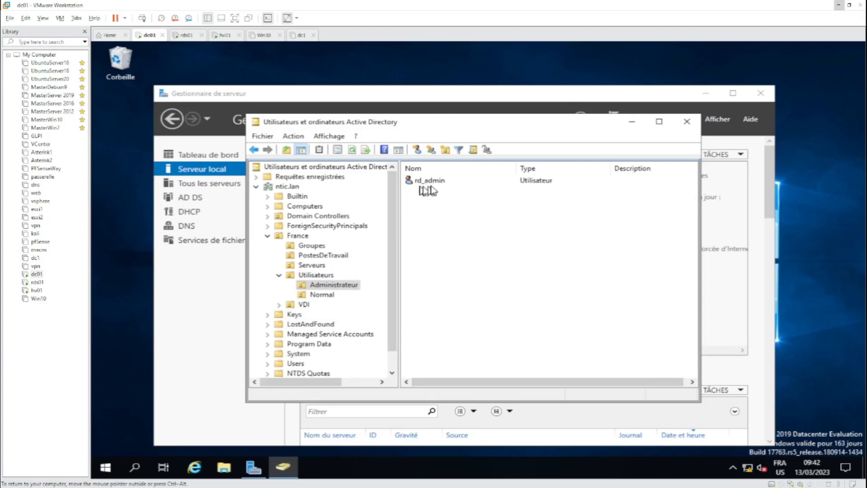
{"action": "left_click", "coordinate": [319, 296]}
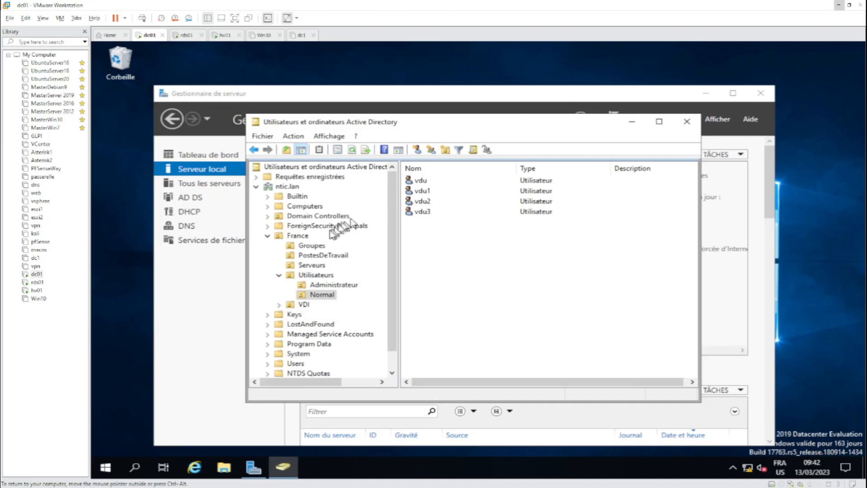
View the member list of the Utilisateurs VDI group in the Groupes unit, and close its properties.
{"action": "left_click", "coordinate": [313, 246]}
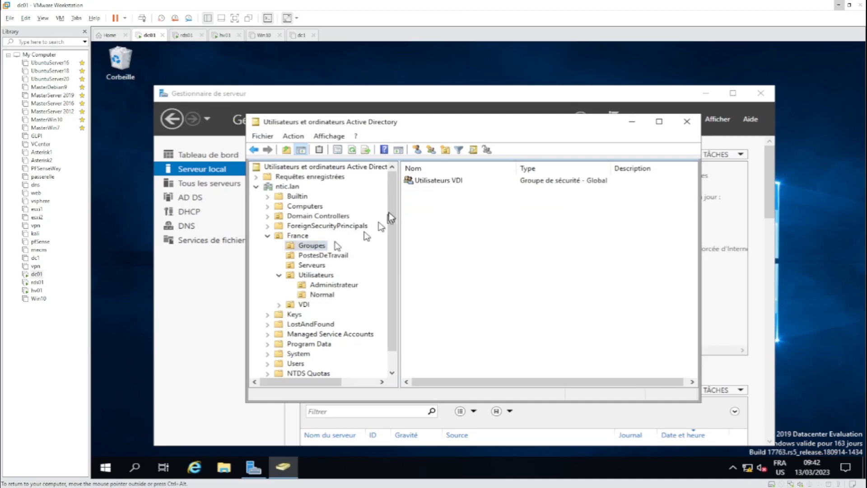
{"action": "left_click", "coordinate": [431, 181]}
{"action": "double_click", "coordinate": [433, 183]}
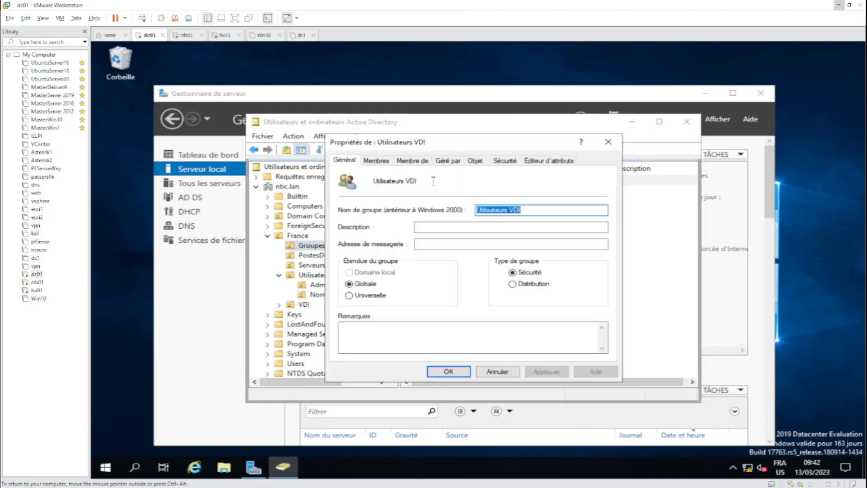
{"action": "left_click", "coordinate": [412, 161]}
{"action": "left_click", "coordinate": [376, 161]}
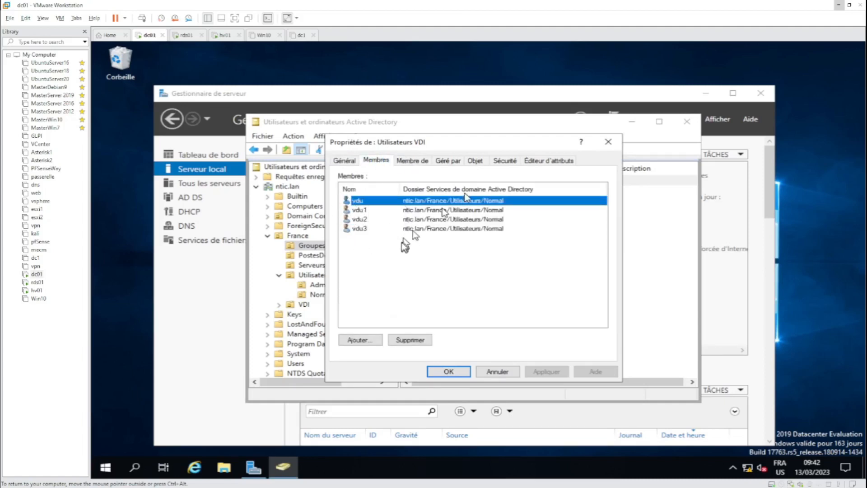
{"action": "left_click", "coordinate": [608, 141]}
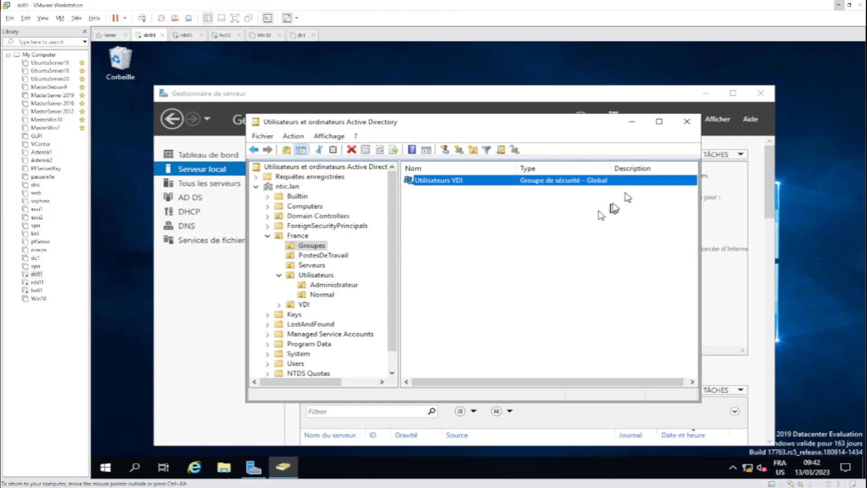
Close the Active Directory console and Server Manager on dc01, and check the local server properties of rds01 and hv01.
{"action": "left_click", "coordinate": [686, 122]}
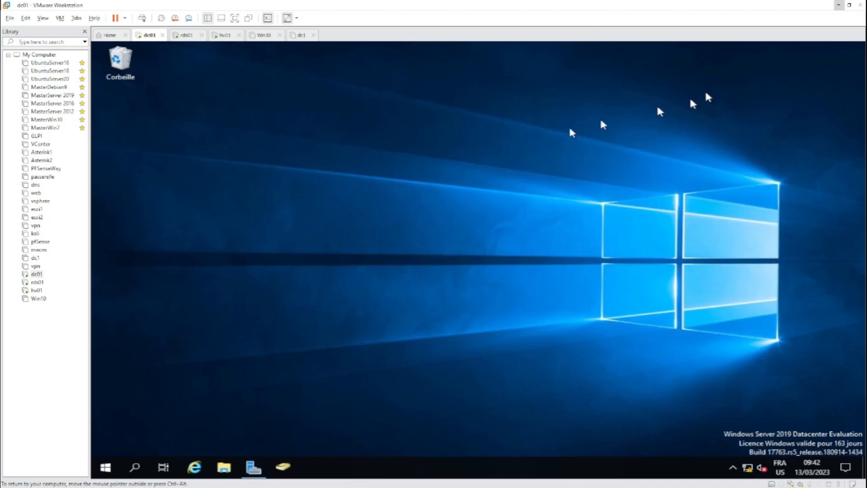
{"action": "left_click", "coordinate": [761, 93]}
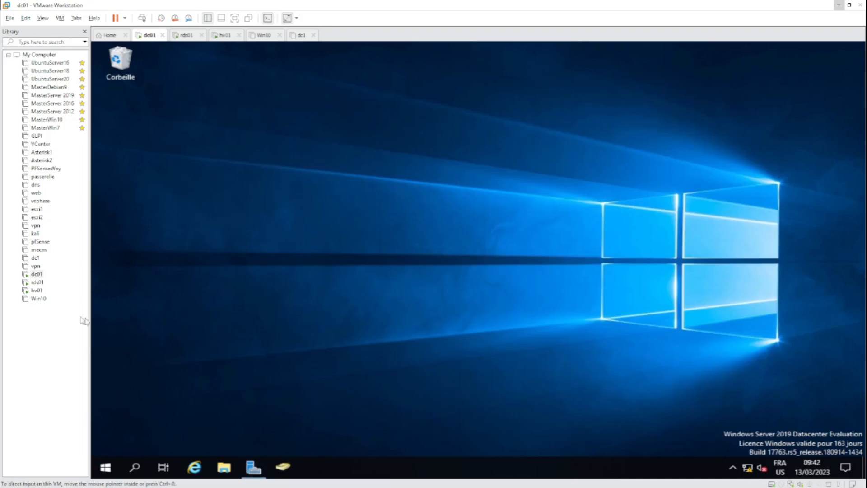
{"action": "left_click", "coordinate": [37, 282]}
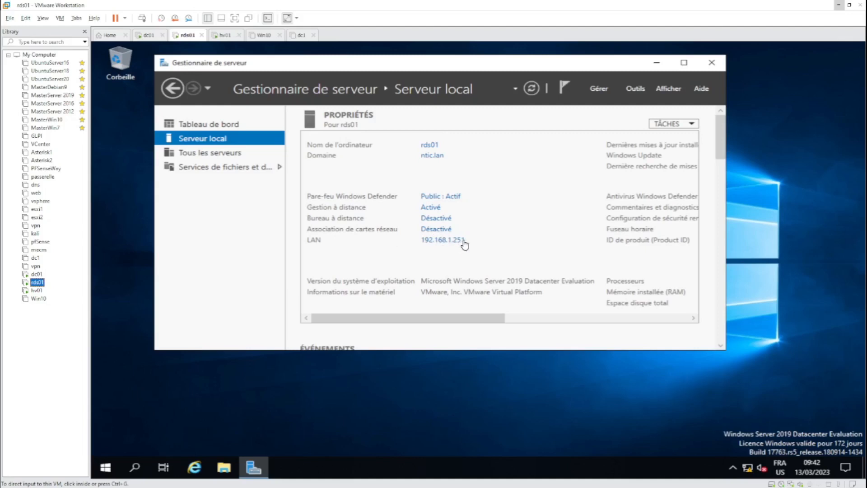
{"action": "left_click", "coordinate": [38, 290]}
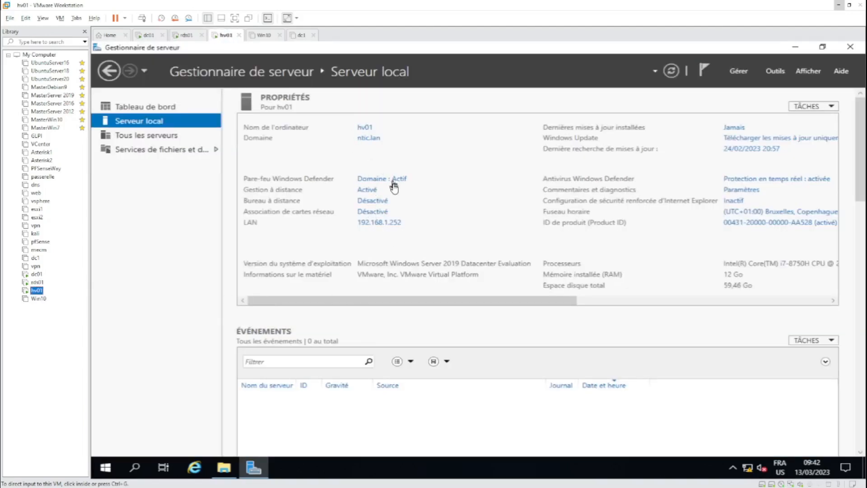
Return to the rds01 virtual machine and show all servers in its Server Manager.
{"action": "left_click", "coordinate": [34, 283]}
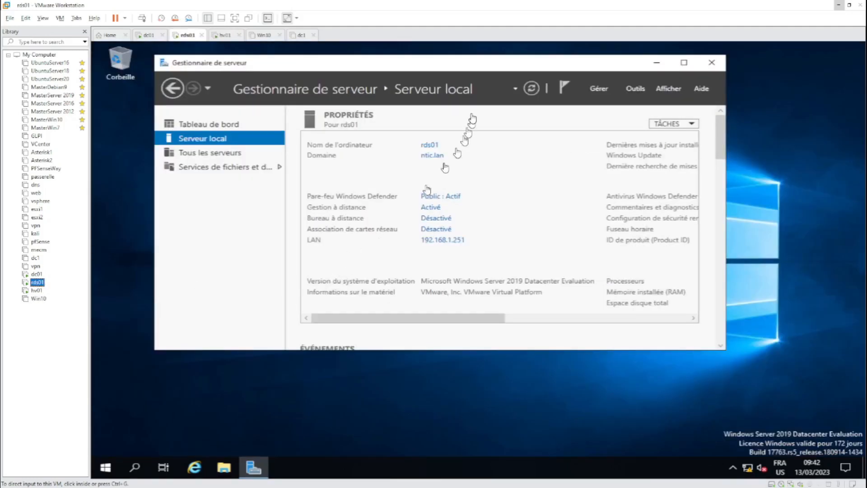
{"action": "left_click_drag", "start_coordinate": [438, 70], "coordinate": [443, 93]}
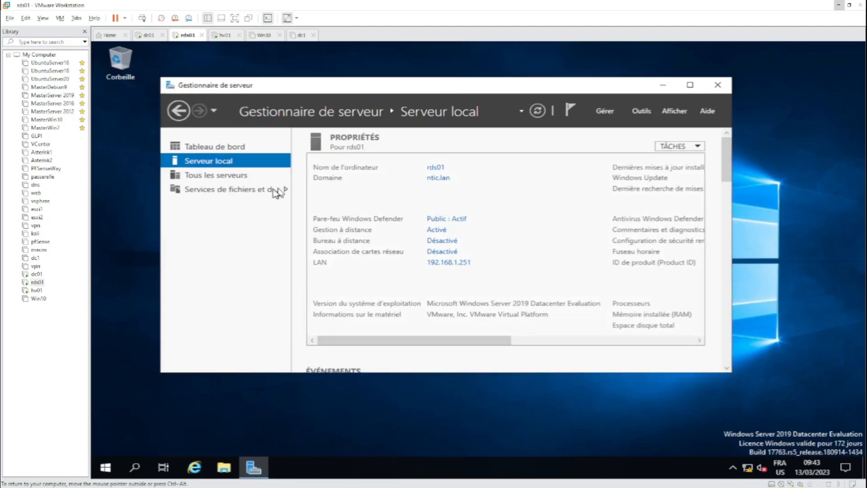
{"action": "left_click", "coordinate": [224, 181]}
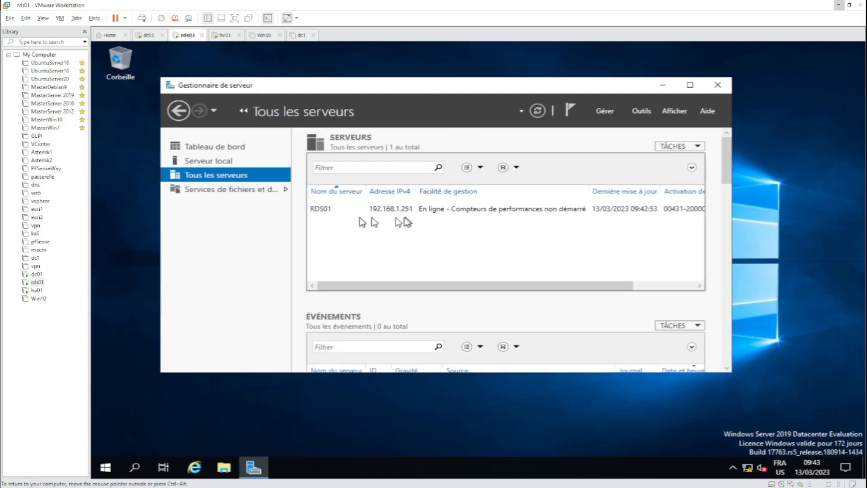
Add the hv01 server from the ntic Active Directory domain to the servers managed on rds01.
{"action": "left_click", "coordinate": [605, 112]}
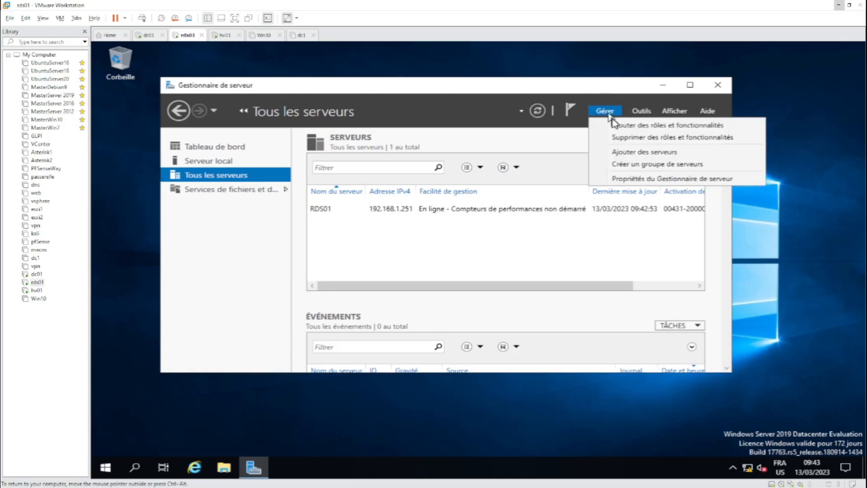
{"action": "left_click", "coordinate": [623, 154]}
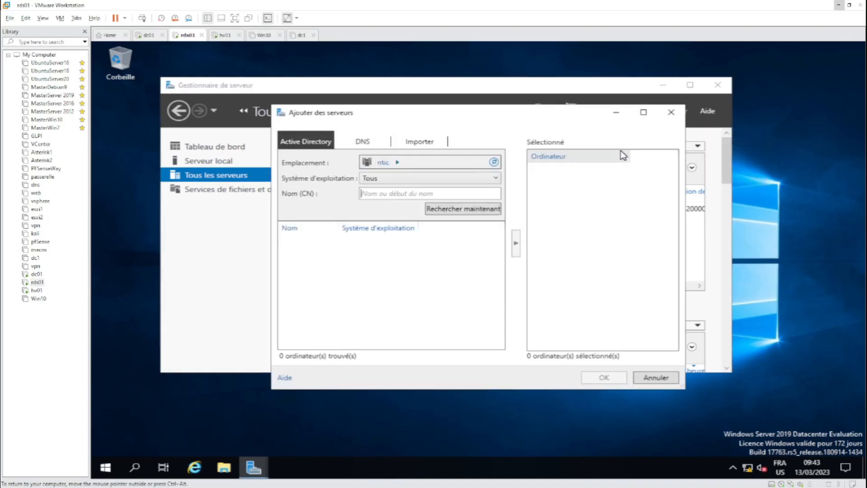
{"action": "left_click", "coordinate": [454, 209]}
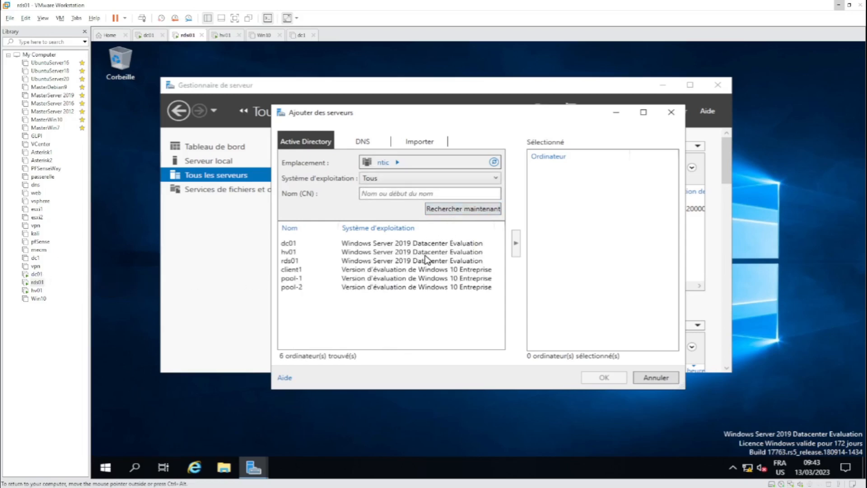
{"action": "left_click", "coordinate": [288, 251]}
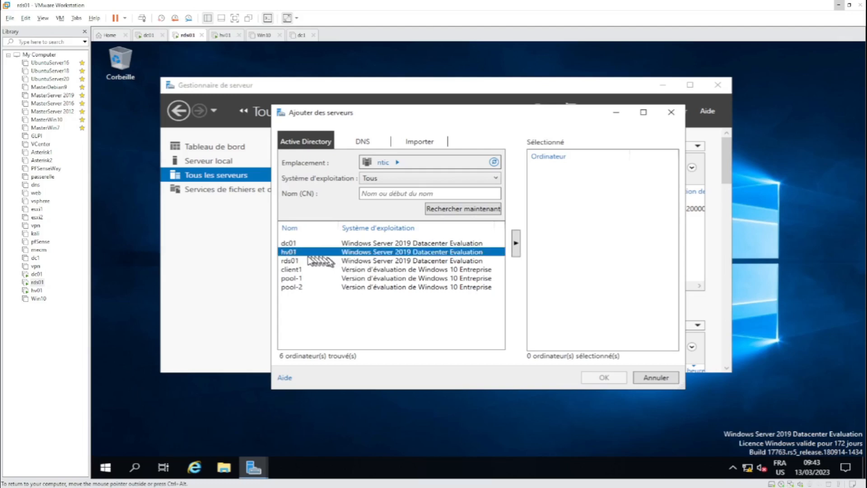
{"action": "left_click", "coordinate": [516, 244]}
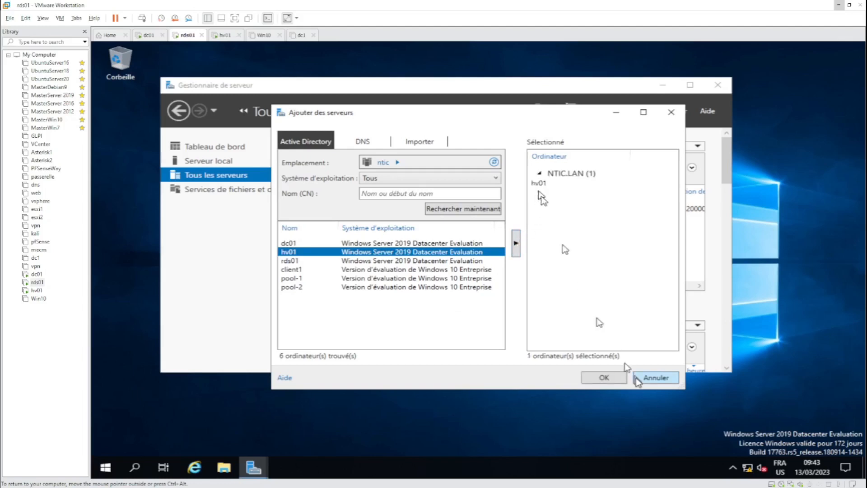
{"action": "left_click", "coordinate": [616, 377]}
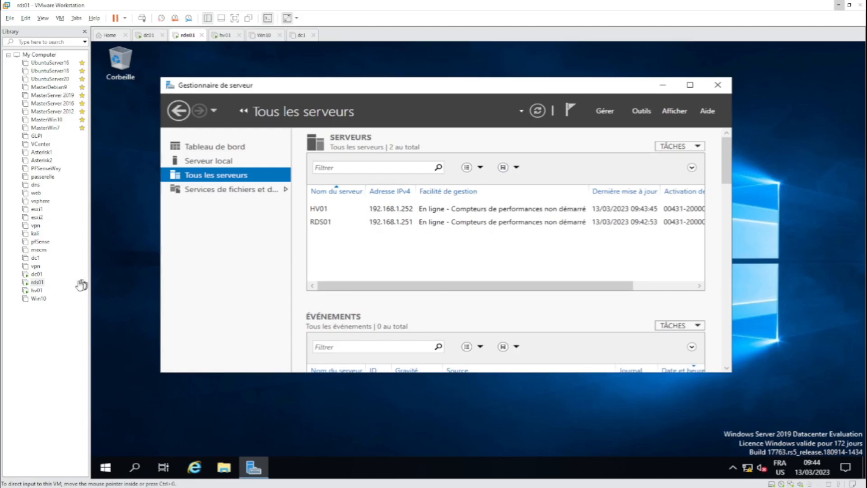
Review the hv01 virtual machine's hardware settings, including its second hard disk, and close them without changes.
{"action": "left_click", "coordinate": [37, 291]}
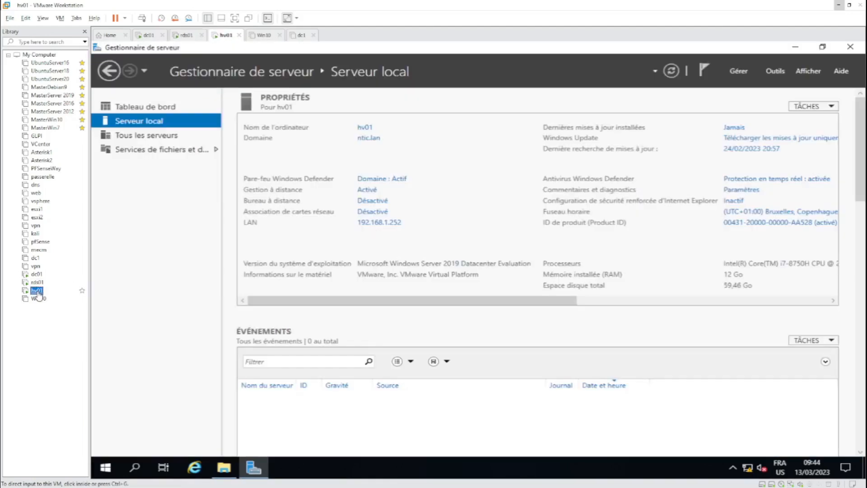
{"action": "right_click", "coordinate": [37, 291]}
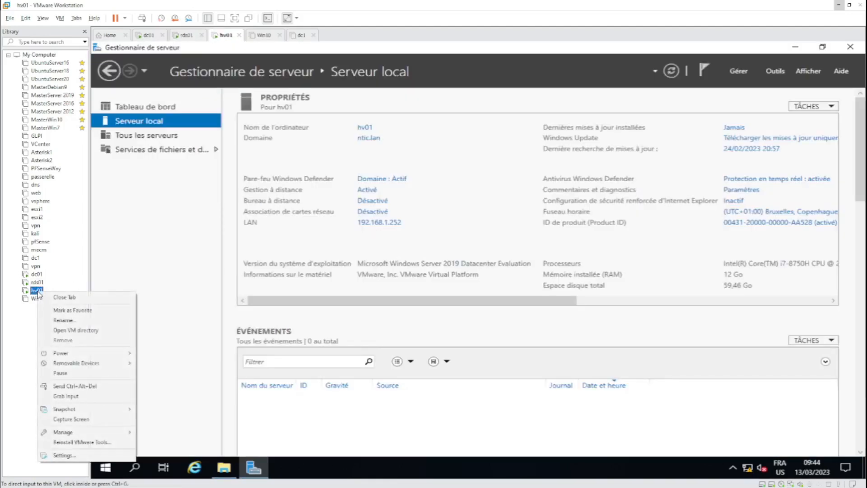
{"action": "left_click", "coordinate": [64, 456]}
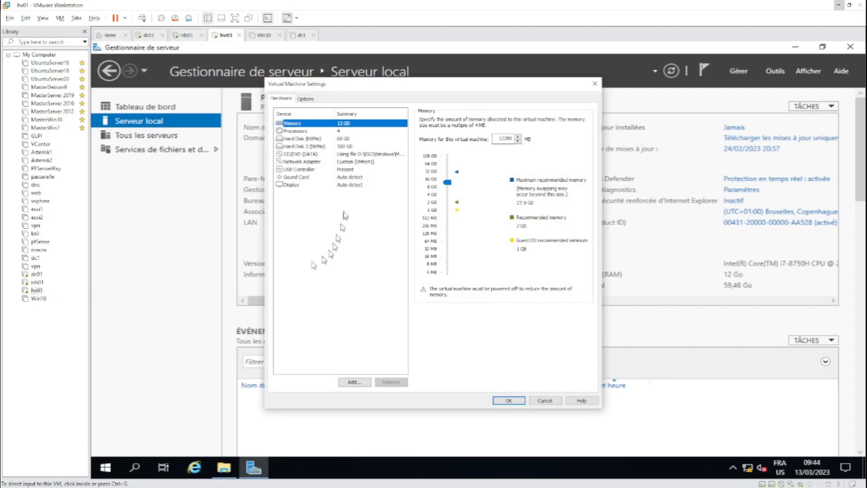
{"action": "left_click", "coordinate": [307, 146]}
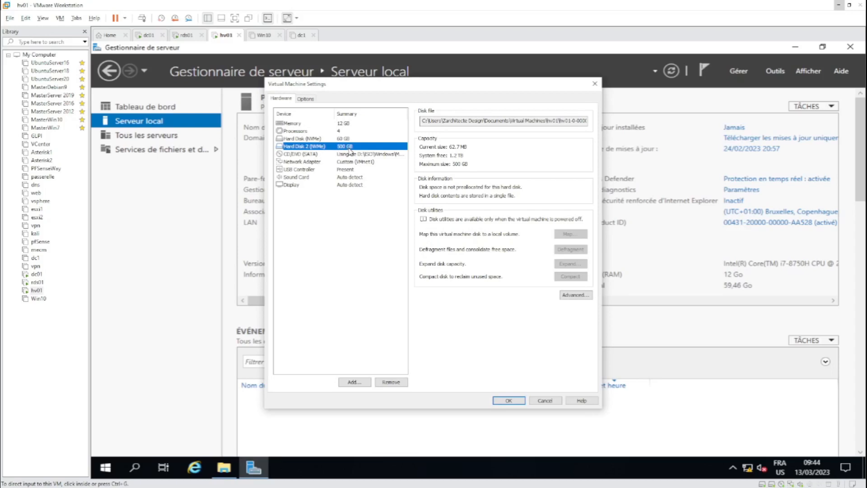
{"action": "left_click", "coordinate": [551, 401]}
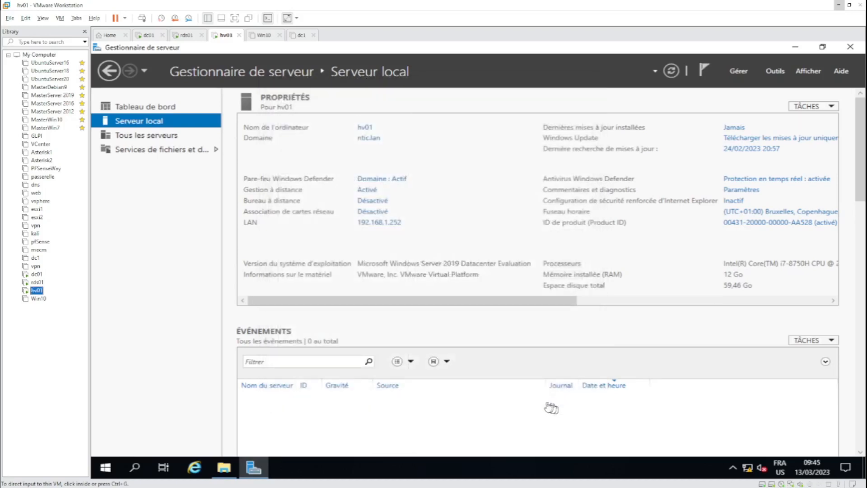
Minimise Server Manager on hv01, open Disk Management and initialise Disque 1 with the Secteur de démarrage principal partition type.
{"action": "left_click", "coordinate": [786, 48]}
{"action": "left_click", "coordinate": [795, 47]}
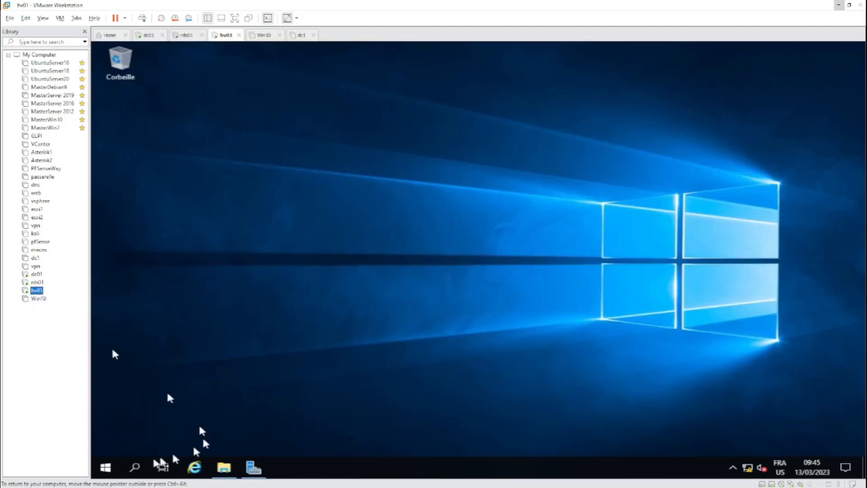
{"action": "right_click", "coordinate": [109, 468]}
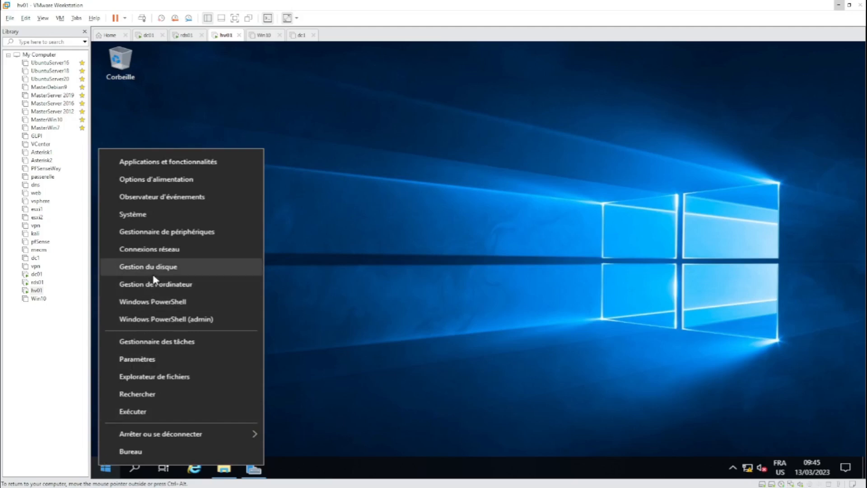
{"action": "left_click", "coordinate": [170, 270]}
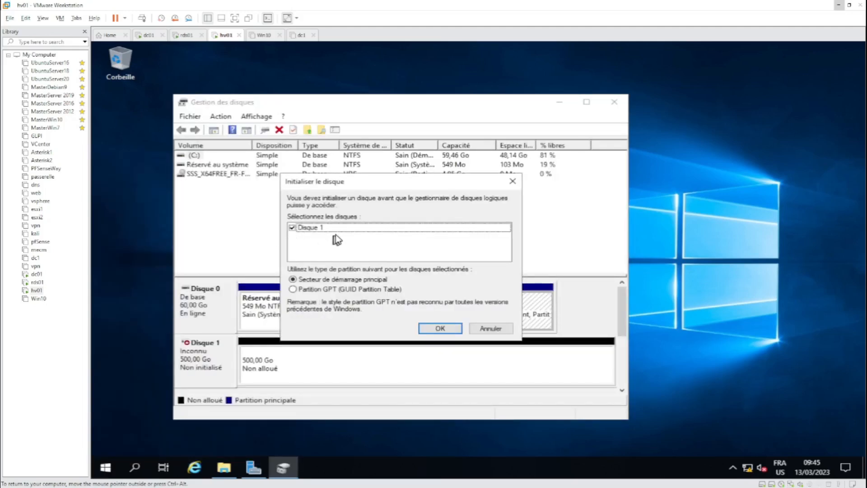
{"action": "left_click", "coordinate": [317, 280]}
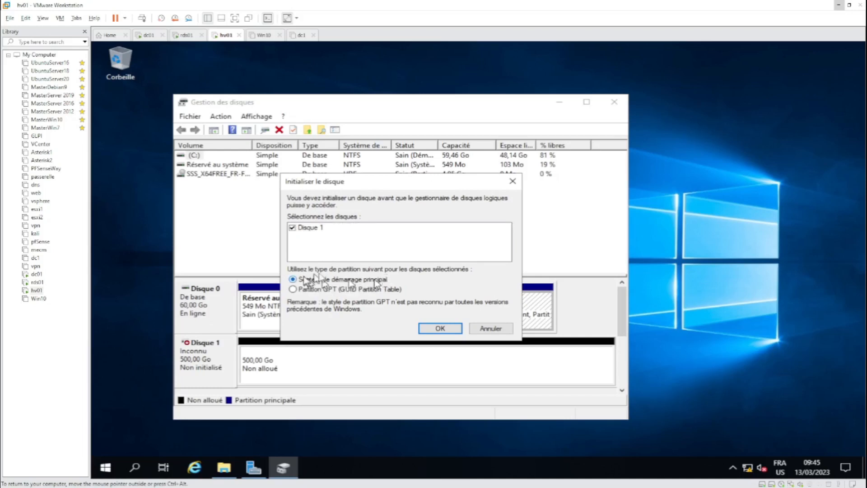
{"action": "left_click", "coordinate": [447, 328]}
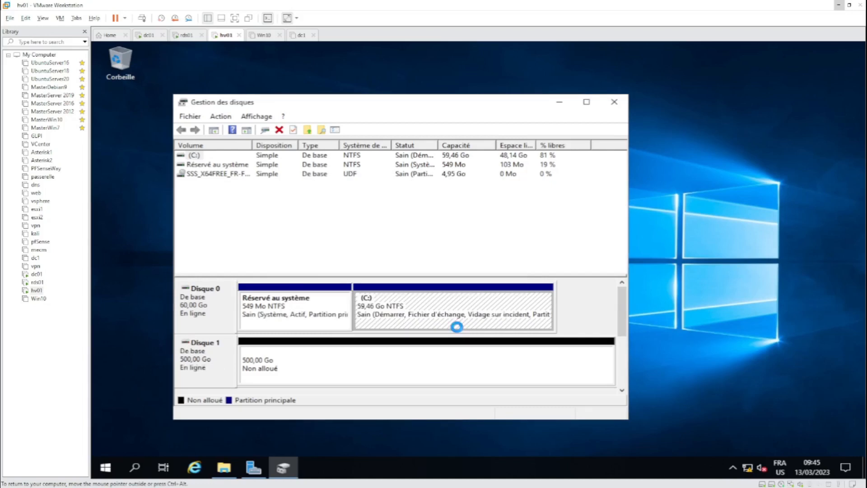
Create a simple volume of 511997 Mo on Disque 1 with drive letter V, quick-formatted as NTFS and named VDI.
{"action": "left_click", "coordinate": [359, 365]}
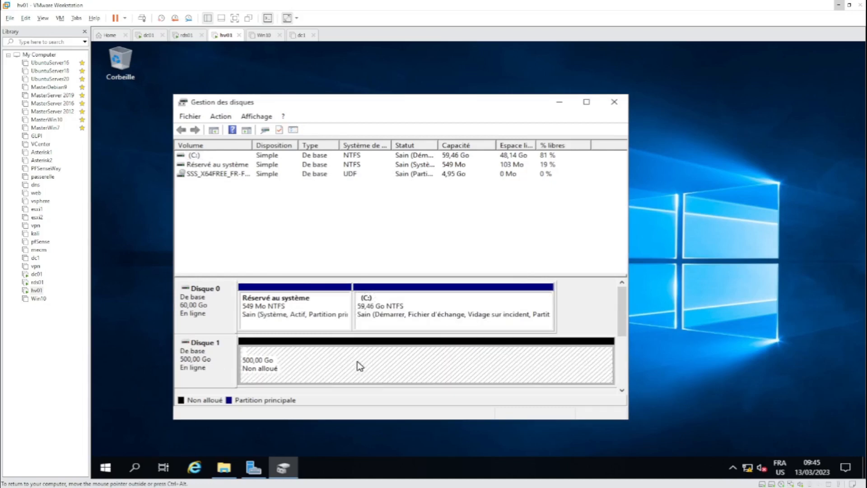
{"action": "right_click", "coordinate": [360, 366]}
{"action": "left_click", "coordinate": [403, 369]}
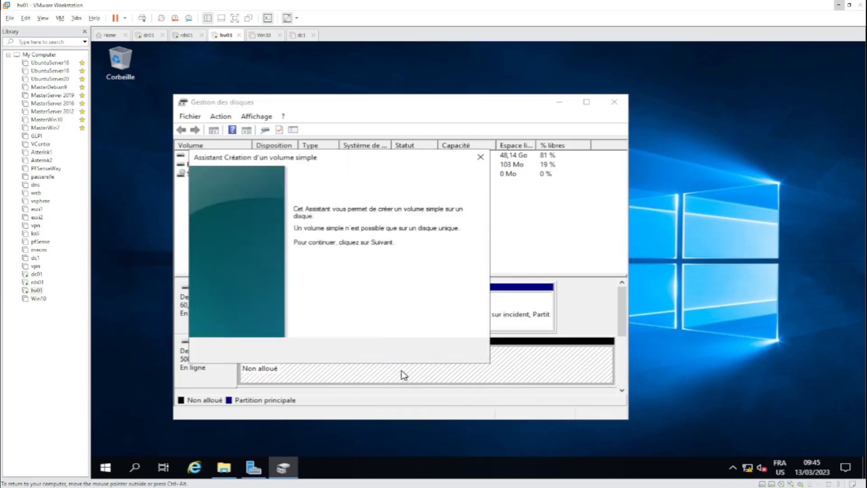
{"action": "left_click", "coordinate": [417, 355]}
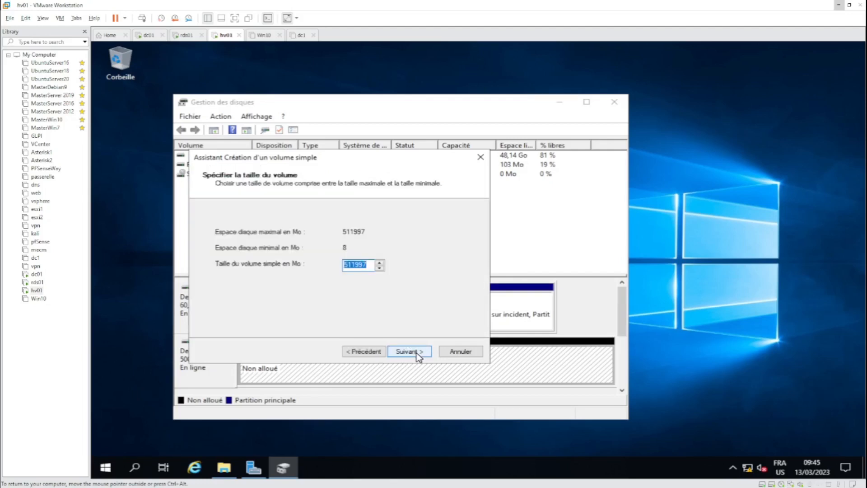
{"action": "left_click", "coordinate": [417, 354]}
{"action": "left_click", "coordinate": [397, 233]}
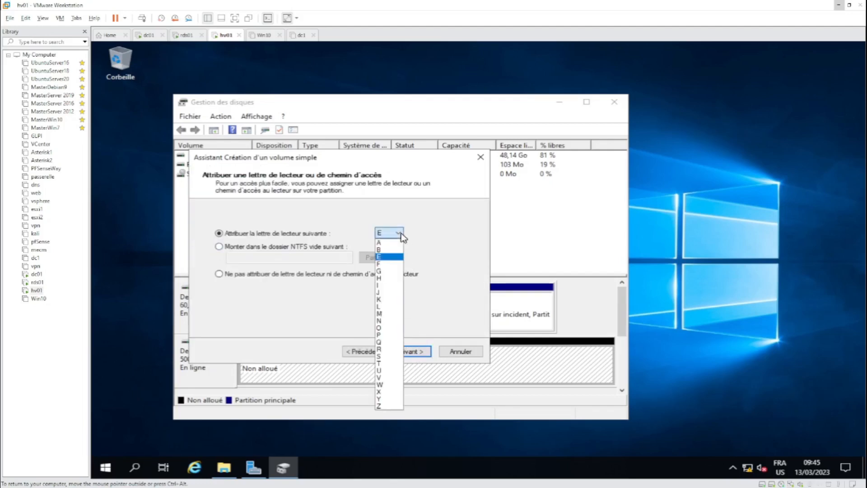
{"action": "left_click", "coordinate": [382, 382]}
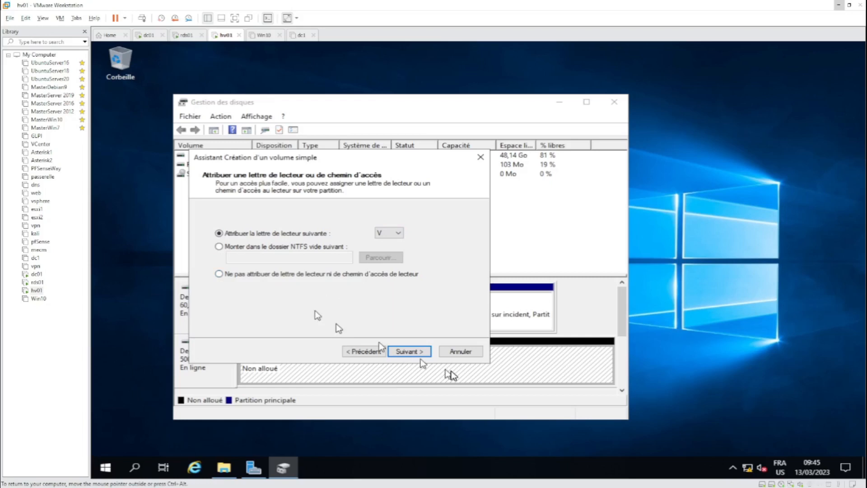
{"action": "left_click", "coordinate": [409, 352]}
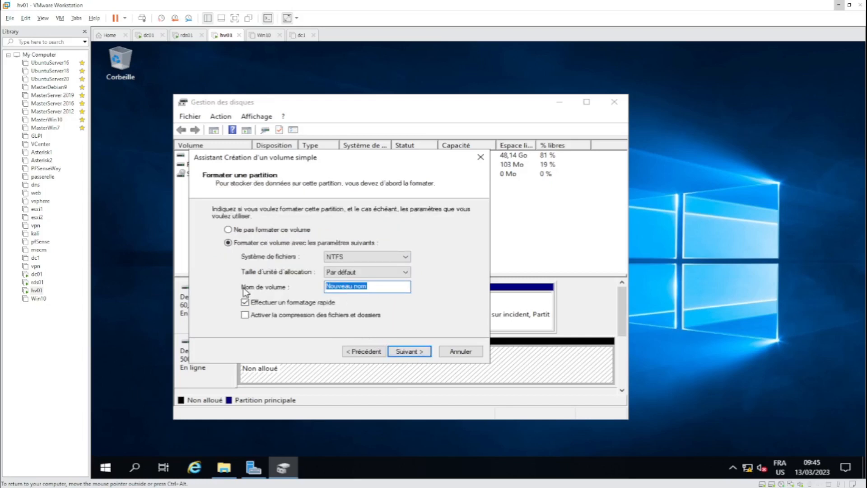
{"action": "type", "text": "V"}
{"action": "left_click", "coordinate": [407, 352]}
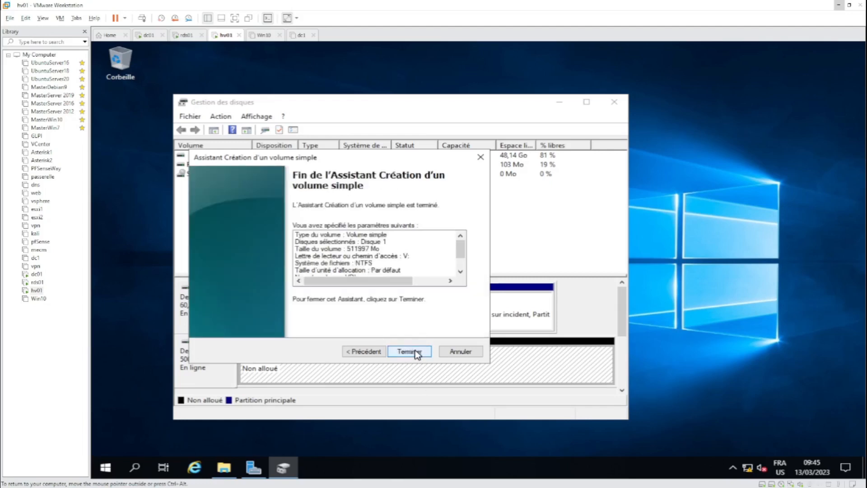
{"action": "left_click", "coordinate": [409, 351]}
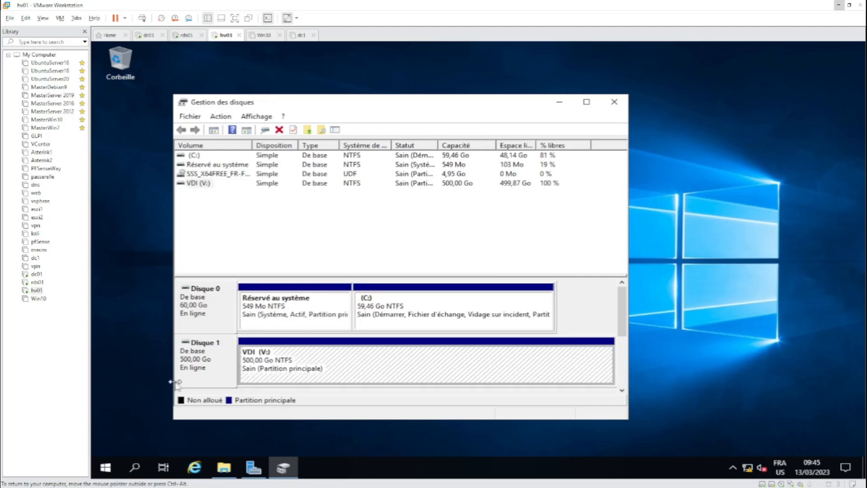
Check the VDI (V:) drive in File Explorer on hv01, close the window and return to the rds01 virtual machine.
{"action": "left_click", "coordinate": [224, 468]}
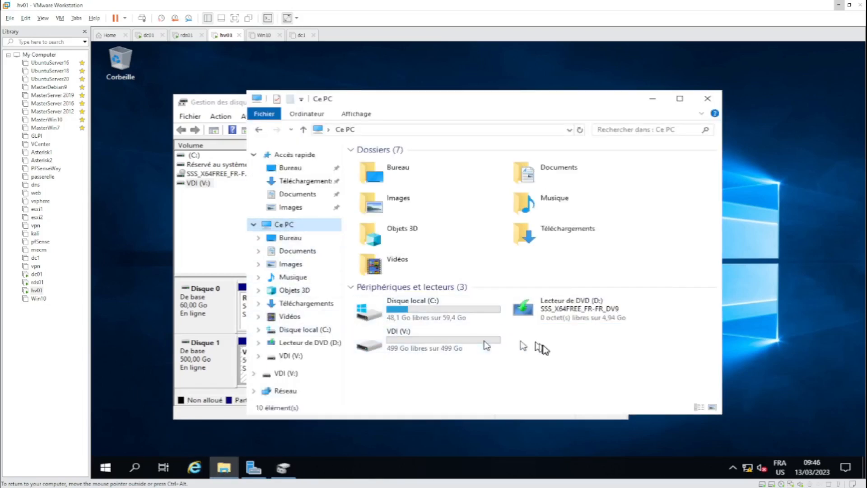
{"action": "left_click", "coordinate": [707, 99]}
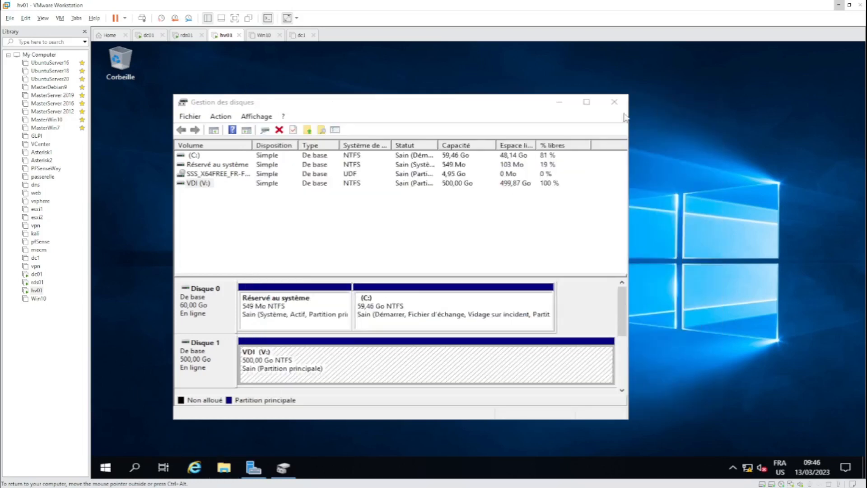
{"action": "left_click", "coordinate": [37, 282]}
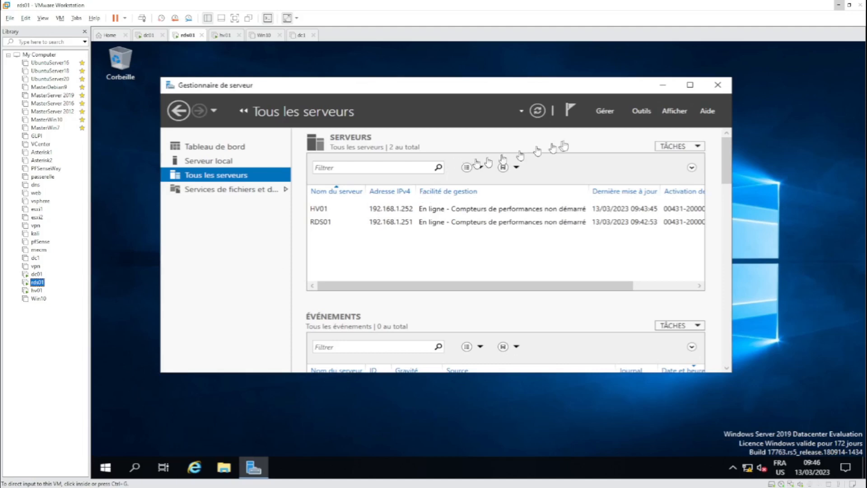
Start adding roles and features on rds01, choosing Installation des services Bureau à distance with Déploiement standard.
{"action": "left_click", "coordinate": [609, 114]}
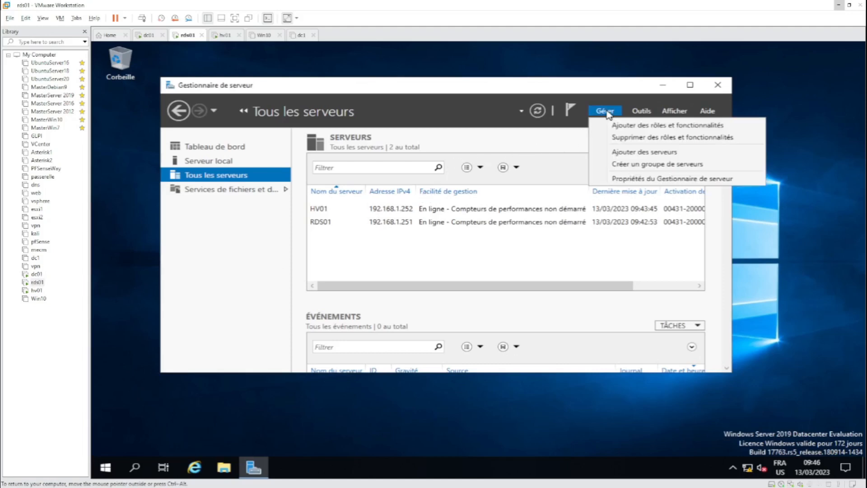
{"action": "left_click", "coordinate": [635, 125]}
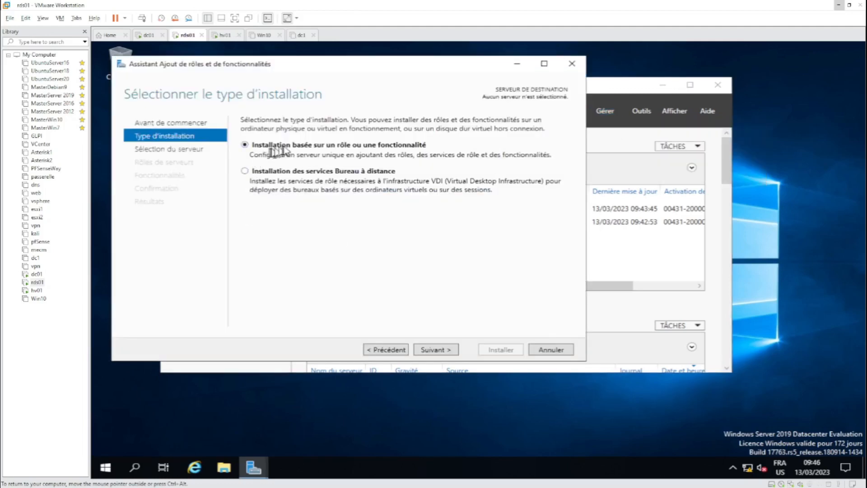
{"action": "left_click", "coordinate": [245, 170]}
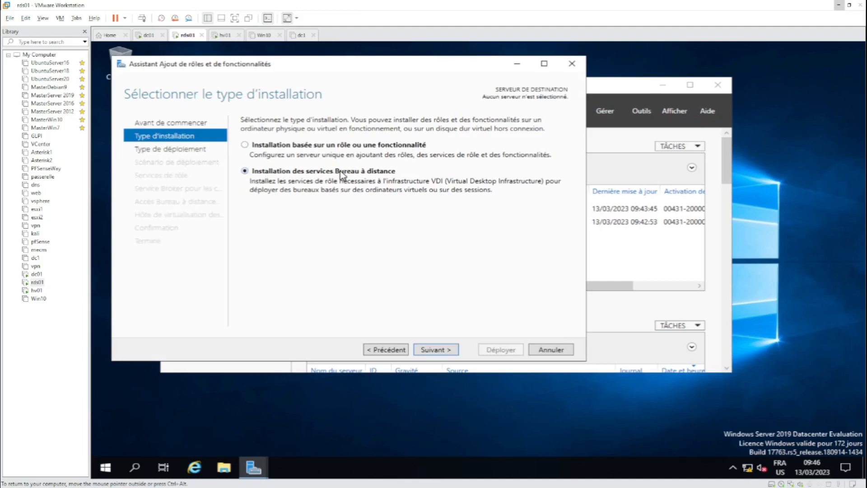
{"action": "left_click", "coordinate": [440, 350]}
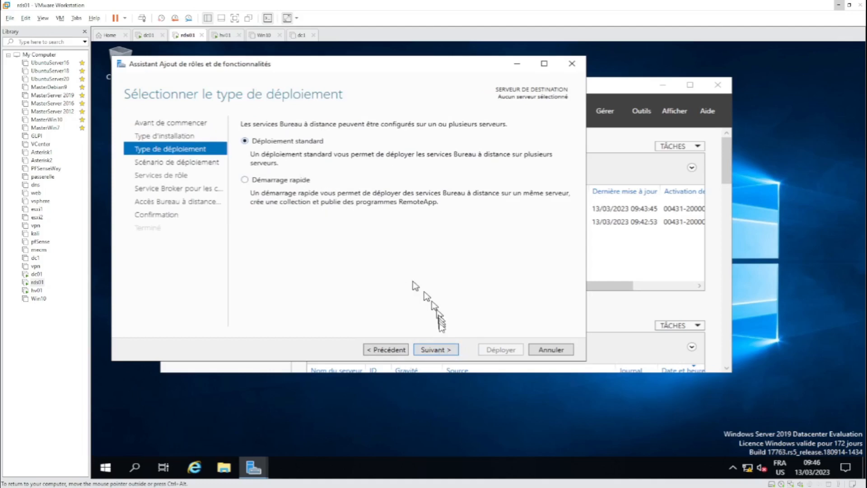
{"action": "left_click", "coordinate": [441, 350]}
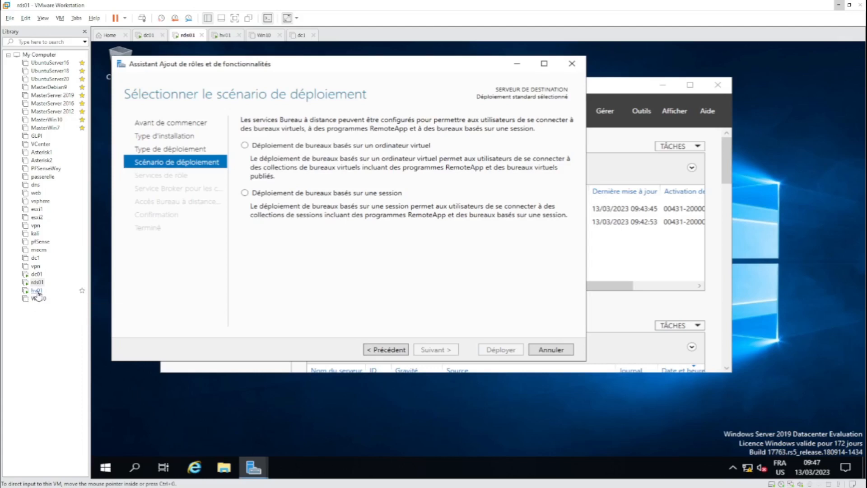
Choose the Déploiement de bureaux basés sur un ordinateur virtuel scenario and continue past the role services review to the Broker server selection.
{"action": "left_click", "coordinate": [245, 146]}
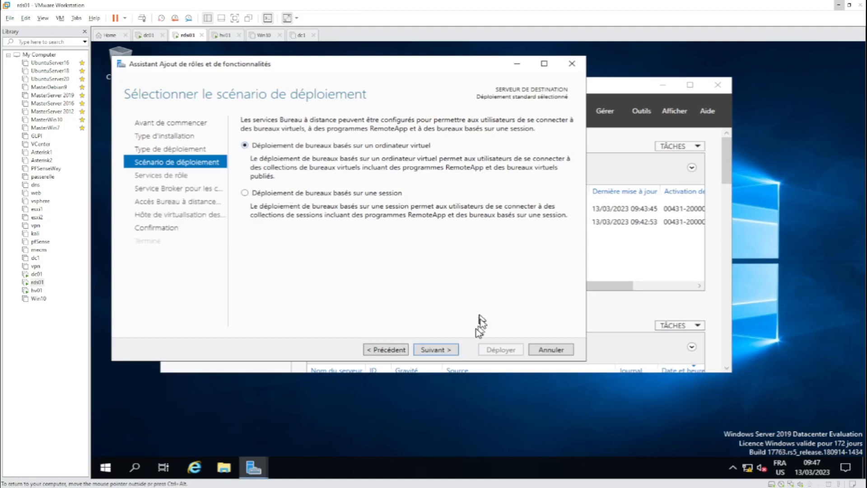
{"action": "left_click", "coordinate": [446, 353]}
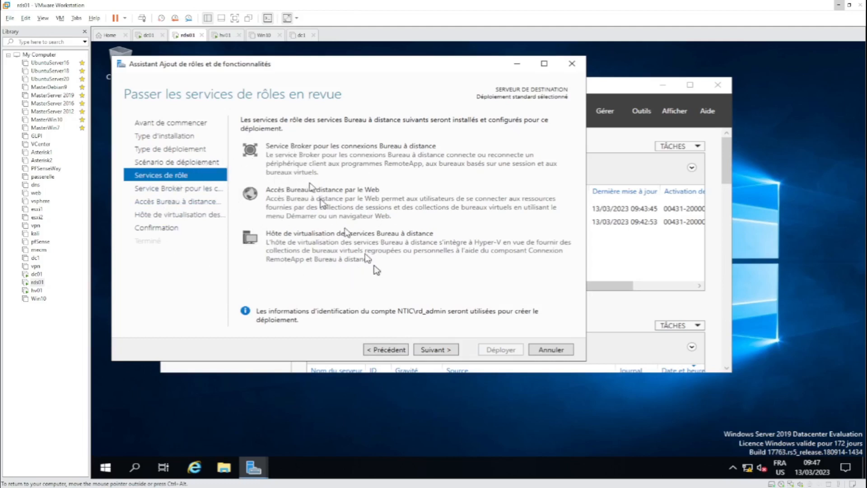
{"action": "left_click", "coordinate": [441, 351]}
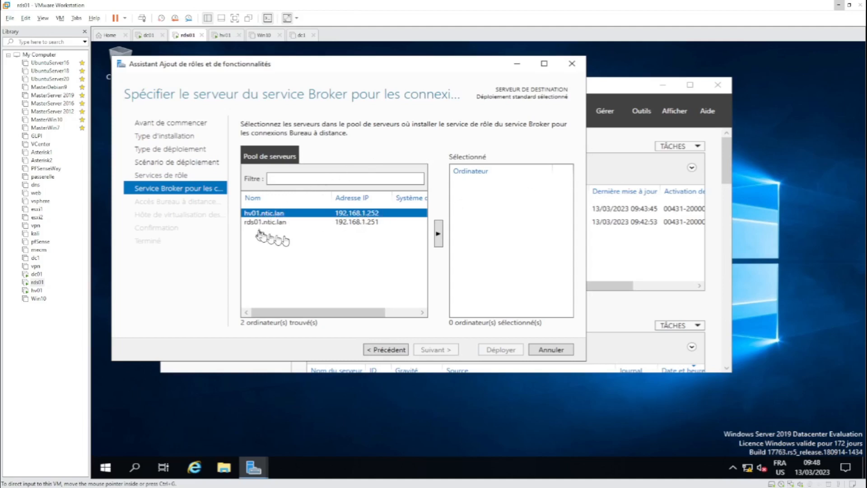
Consult the system role layout in VDI Report.pdf, return to the wizard and assign rds01.ntic.lan as the Broker server.
{"action": "left_click", "coordinate": [386, 350]}
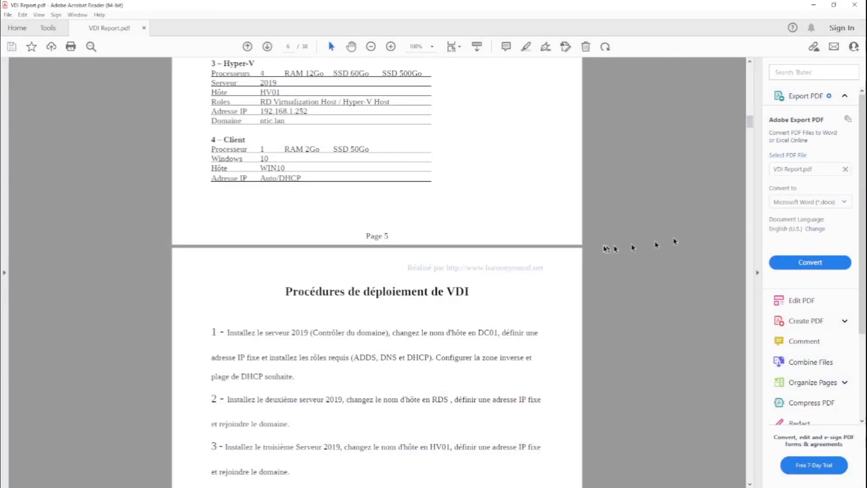
{"action": "scroll", "coordinate": [604, 249], "scroll_direction": "up", "scroll_amount": 10}
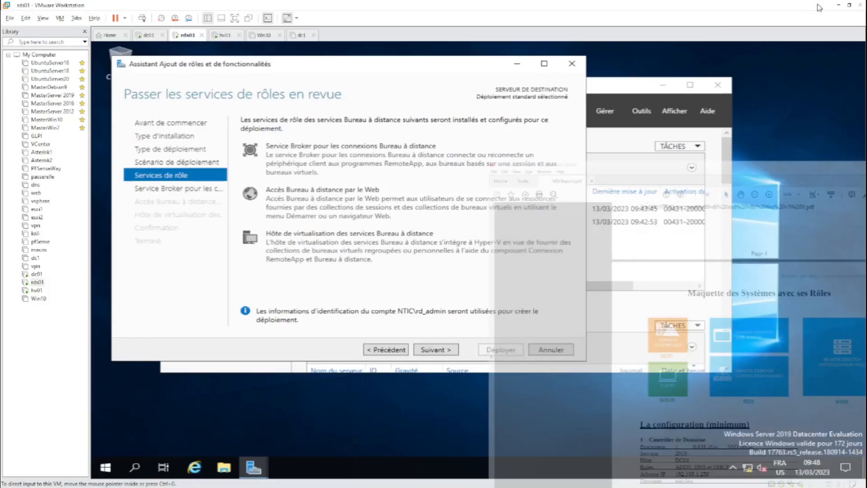
{"action": "left_click", "coordinate": [436, 349]}
{"action": "left_click", "coordinate": [264, 222]}
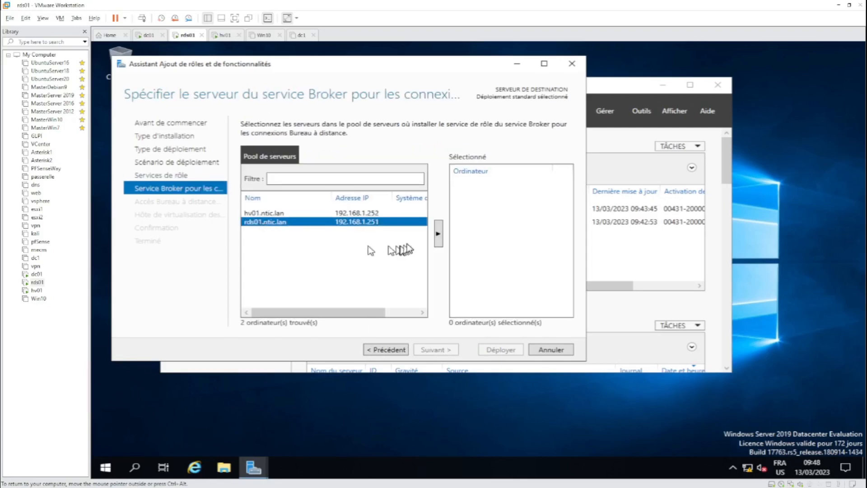
{"action": "left_click", "coordinate": [438, 237]}
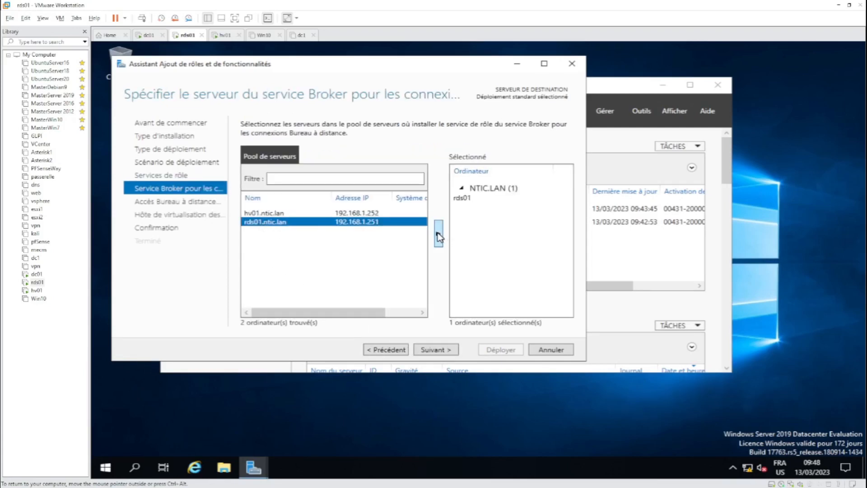
{"action": "left_click", "coordinate": [437, 349]}
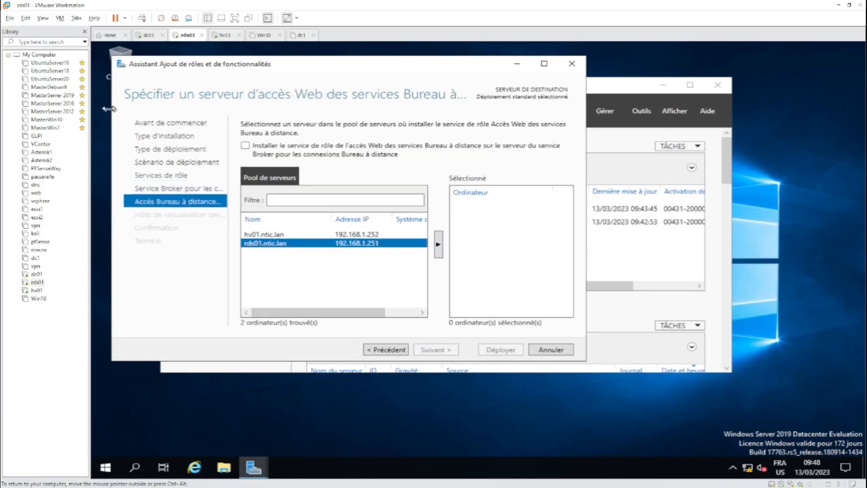
Recheck the Broker server selection and choose to install the Remote Desktop Web Access role on that same Broker server.
{"action": "left_click", "coordinate": [387, 350]}
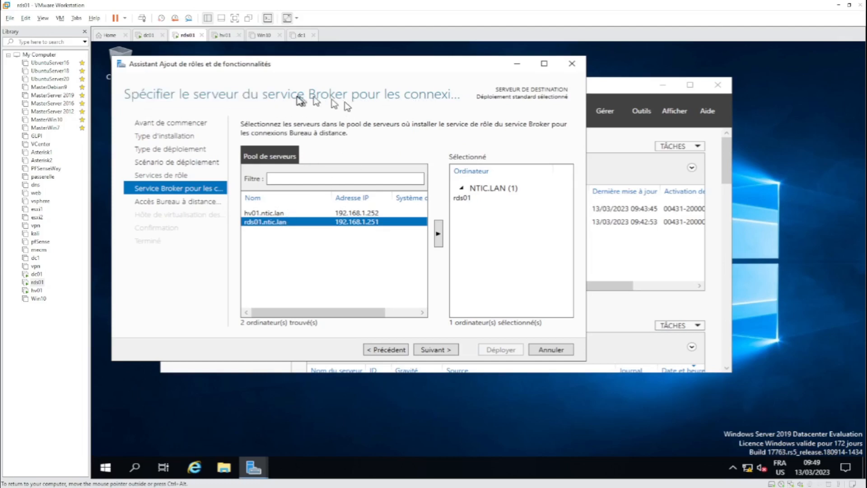
{"action": "left_click", "coordinate": [437, 351]}
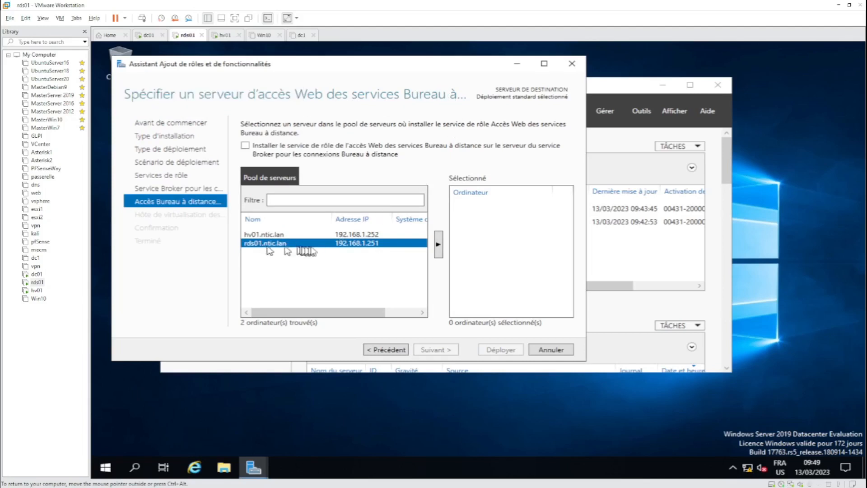
{"action": "left_click", "coordinate": [247, 147]}
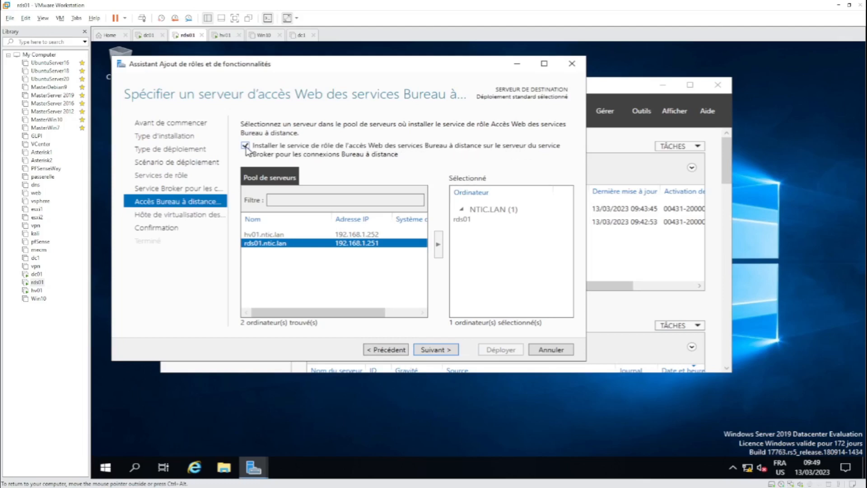
{"action": "left_click", "coordinate": [440, 351]}
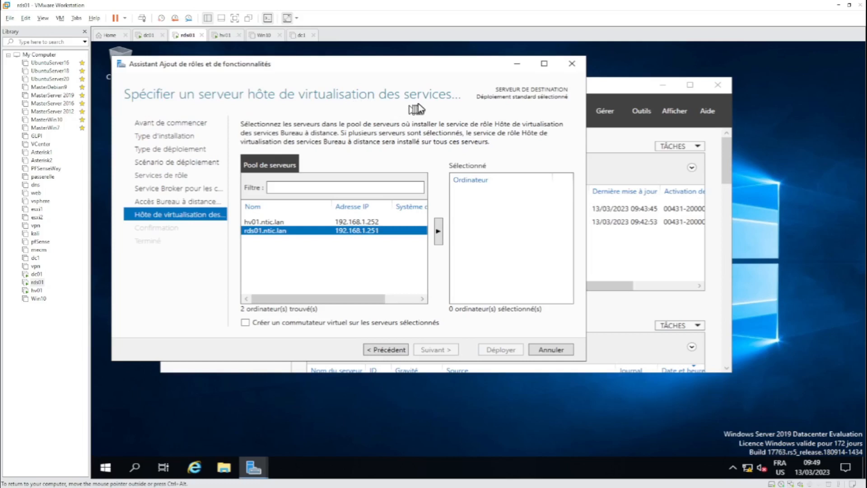
Assign hv01.ntic.lan as the virtualization host, with a virtual switch created on the selected servers, and continue to the confirmation page.
{"action": "left_click", "coordinate": [271, 222]}
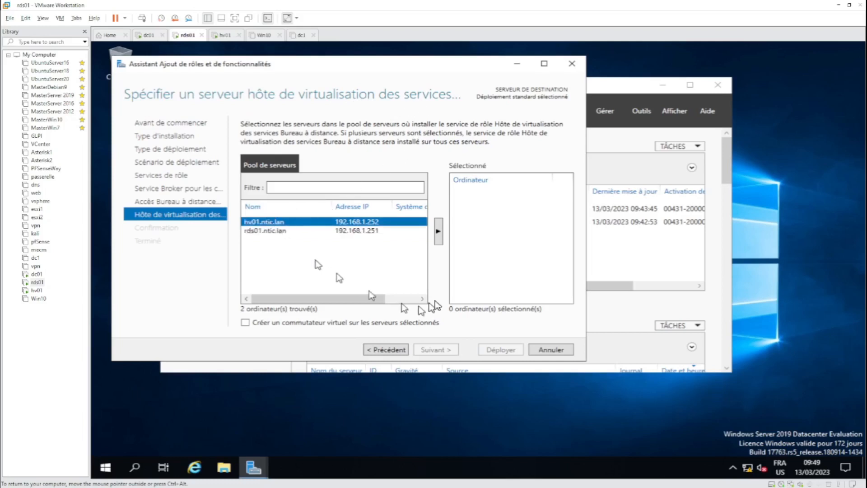
{"action": "left_click", "coordinate": [438, 232]}
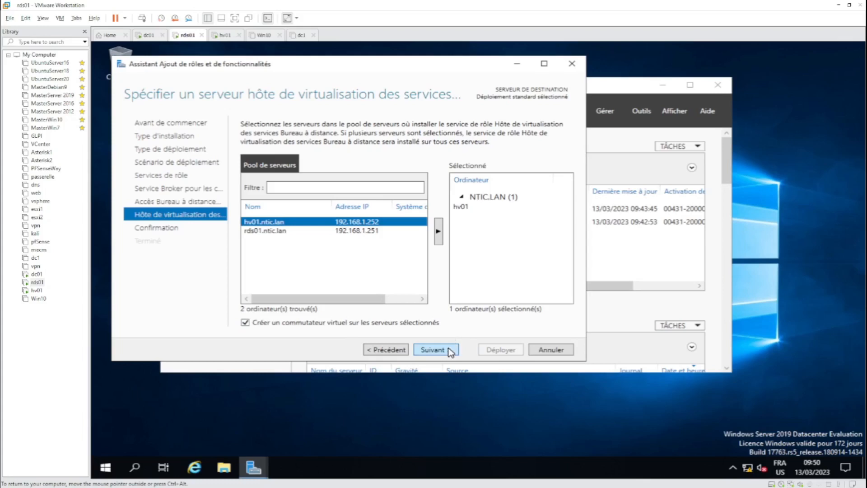
{"action": "left_click", "coordinate": [433, 350]}
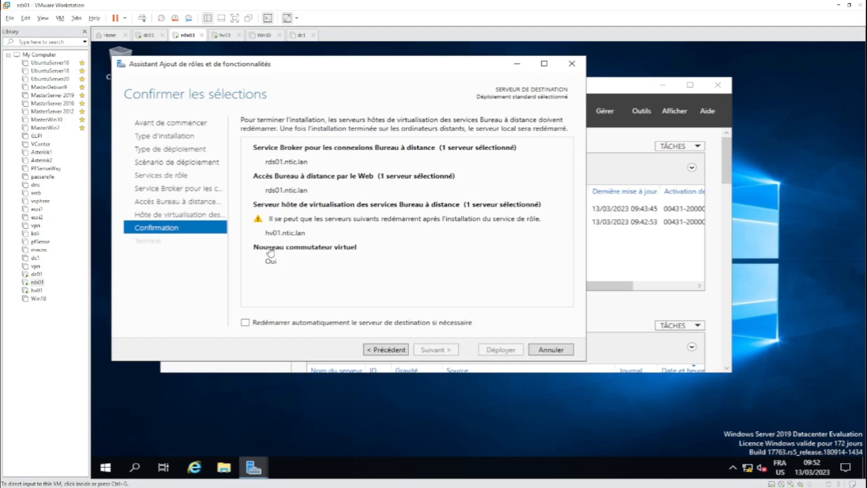
Allow the destination server to restart automatically if necessary and deploy the Remote Desktop Services roles.
{"action": "left_click", "coordinate": [246, 325]}
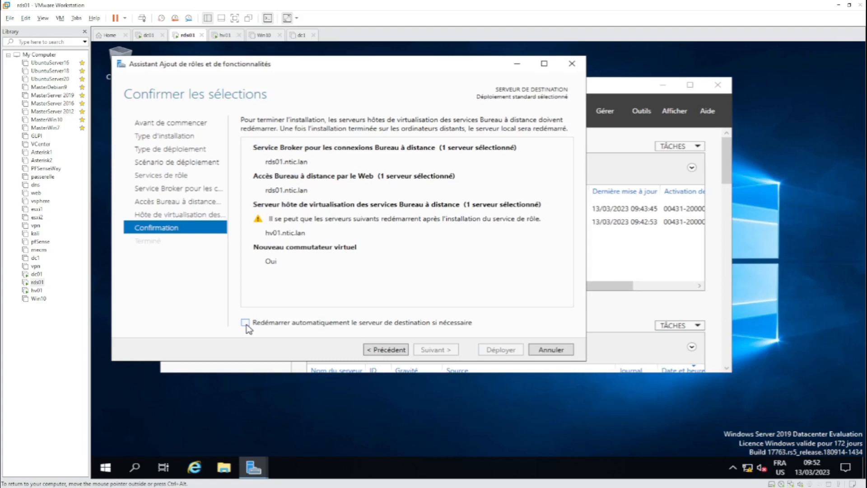
{"action": "left_click", "coordinate": [245, 322]}
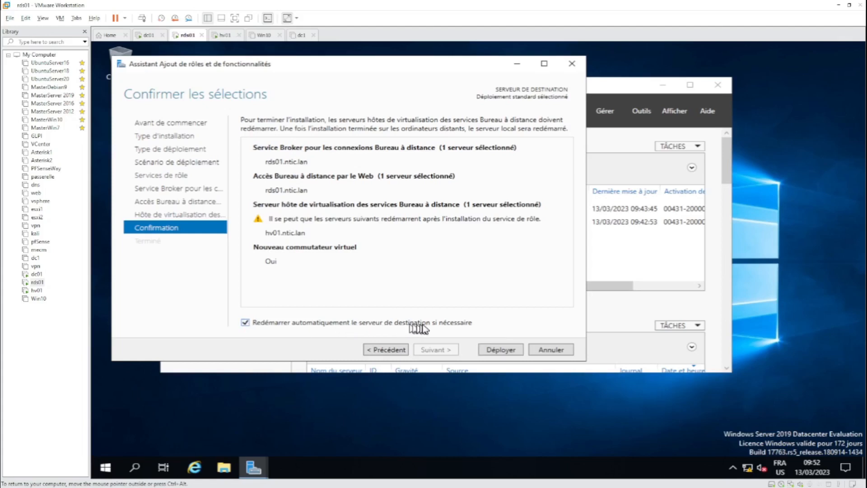
{"action": "left_click", "coordinate": [501, 351]}
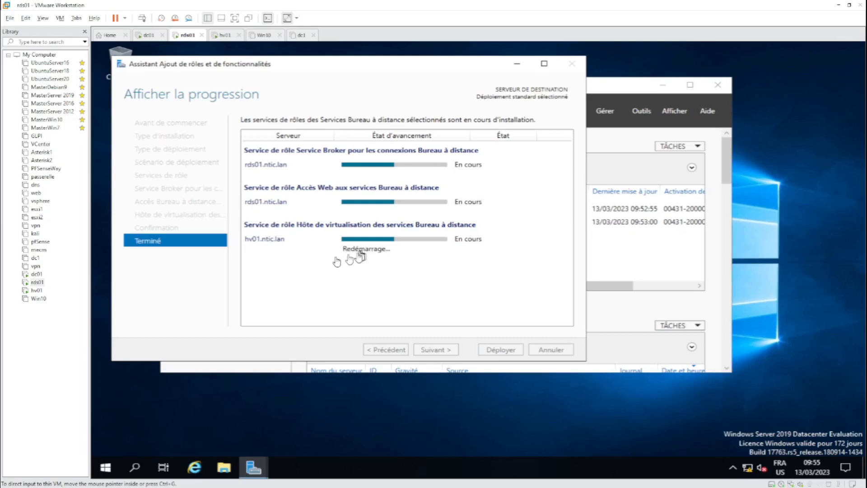
Switch to hv01, examine the processor and virtualization engine options in its virtual machine settings, and close them without changes.
{"action": "left_click", "coordinate": [37, 291]}
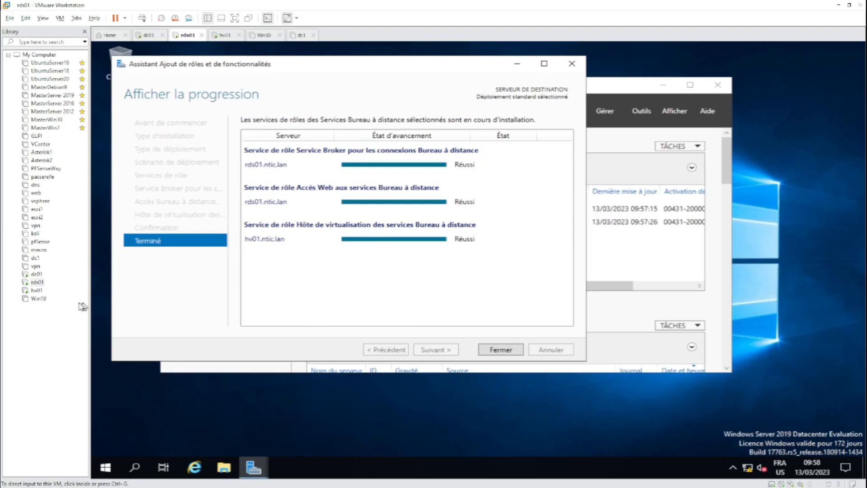
{"action": "left_click", "coordinate": [37, 290]}
{"action": "right_click", "coordinate": [37, 291]}
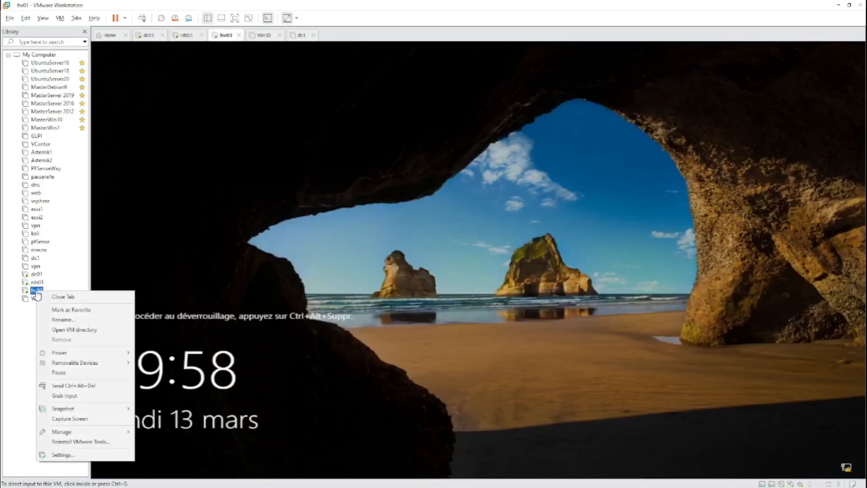
{"action": "left_click", "coordinate": [25, 297]}
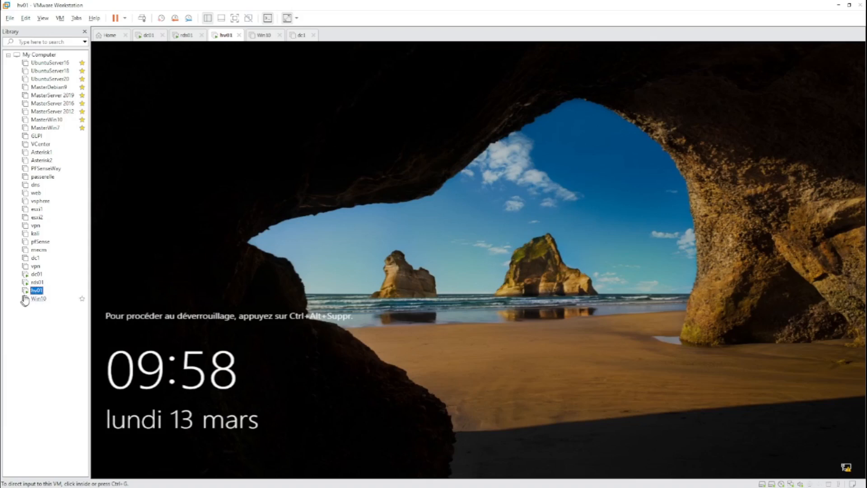
{"action": "right_click", "coordinate": [35, 290]}
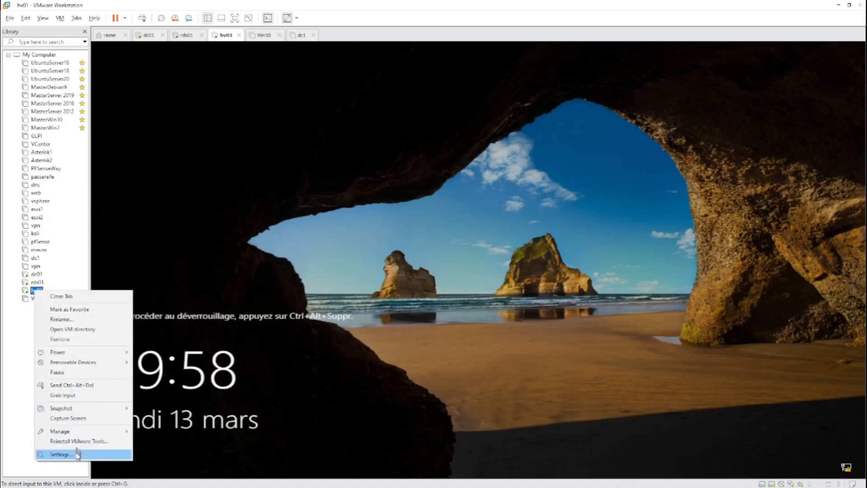
{"action": "left_click", "coordinate": [60, 454]}
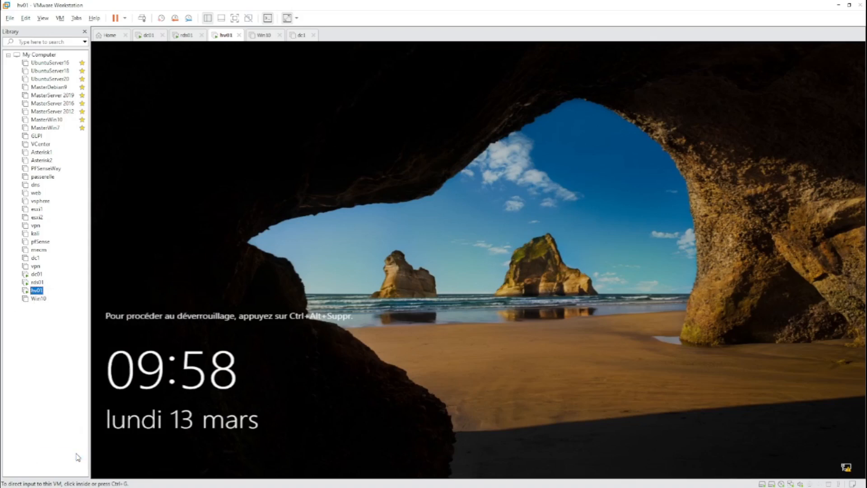
{"action": "left_click", "coordinate": [289, 130]}
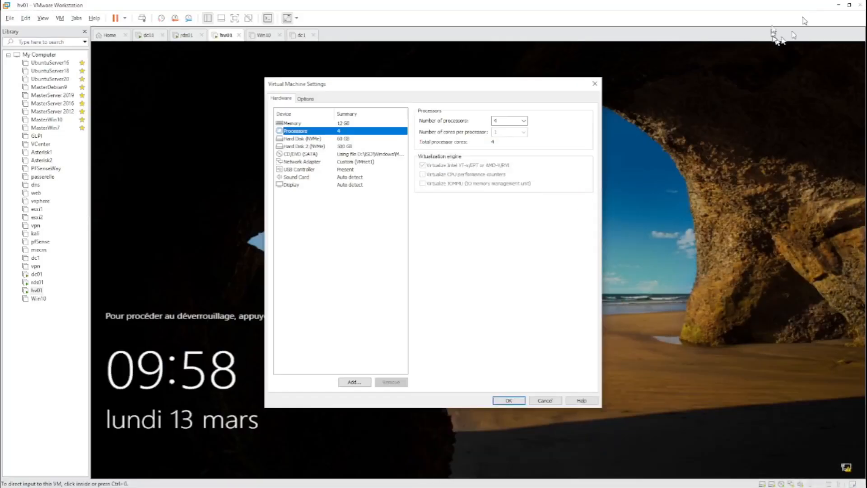
{"action": "left_click", "coordinate": [543, 401]}
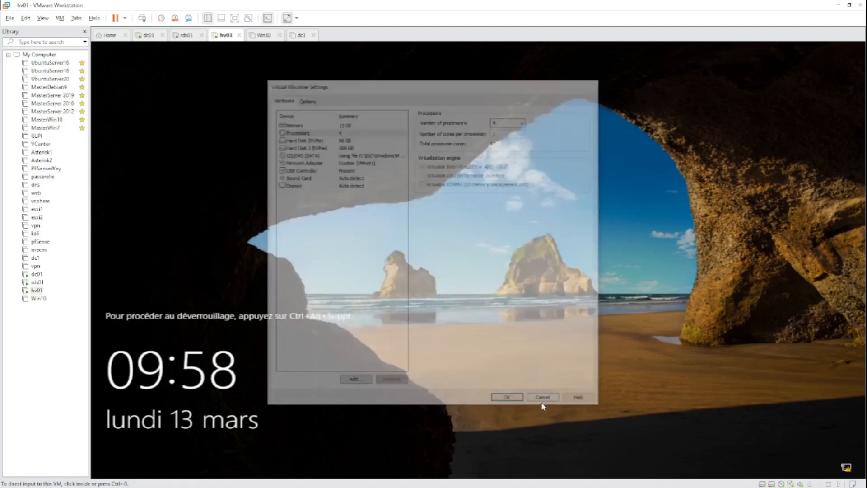
Return to rds01, close the role installation wizard and show the Services Bureau à distance overview in a maximized Gestionnaire de serveur.
{"action": "left_click", "coordinate": [36, 283]}
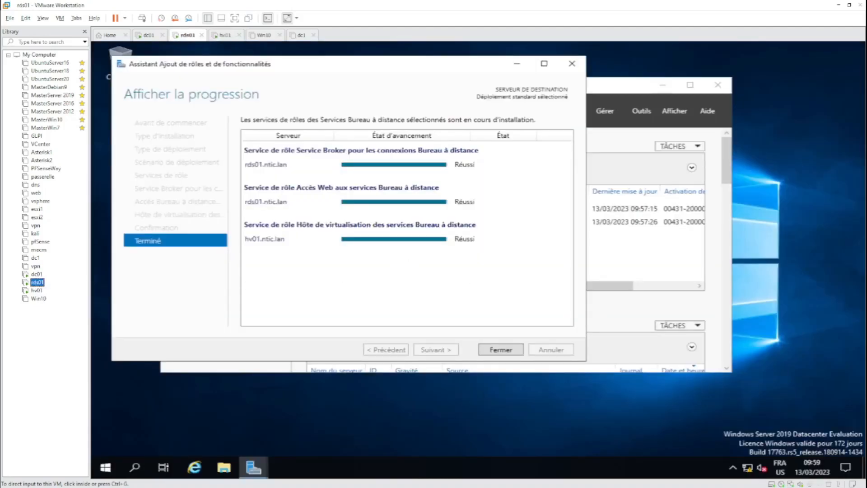
{"action": "left_click", "coordinate": [501, 350]}
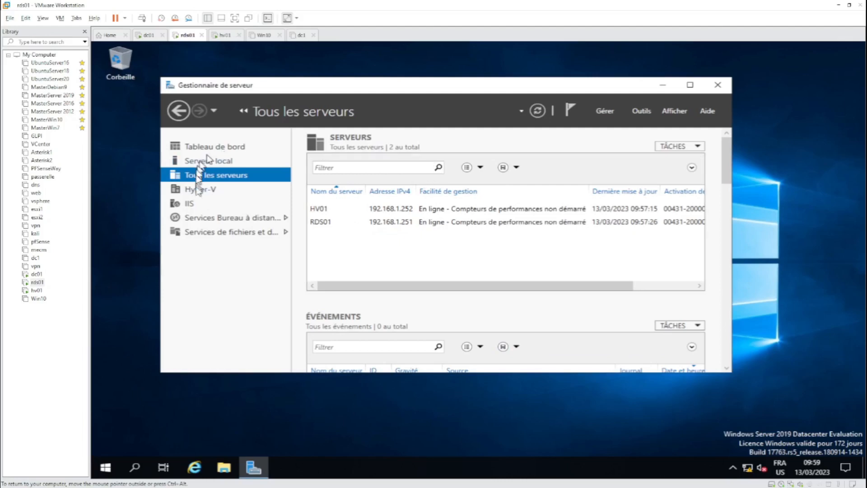
{"action": "left_click", "coordinate": [215, 218]}
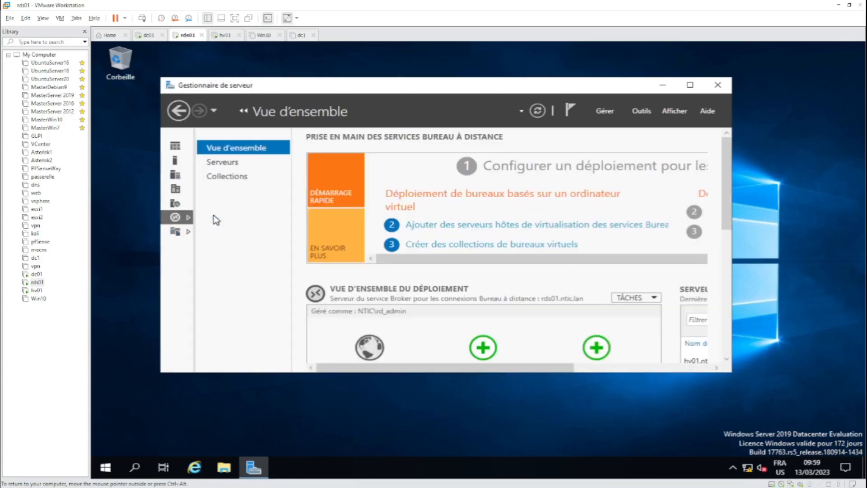
{"action": "left_click", "coordinate": [690, 85]}
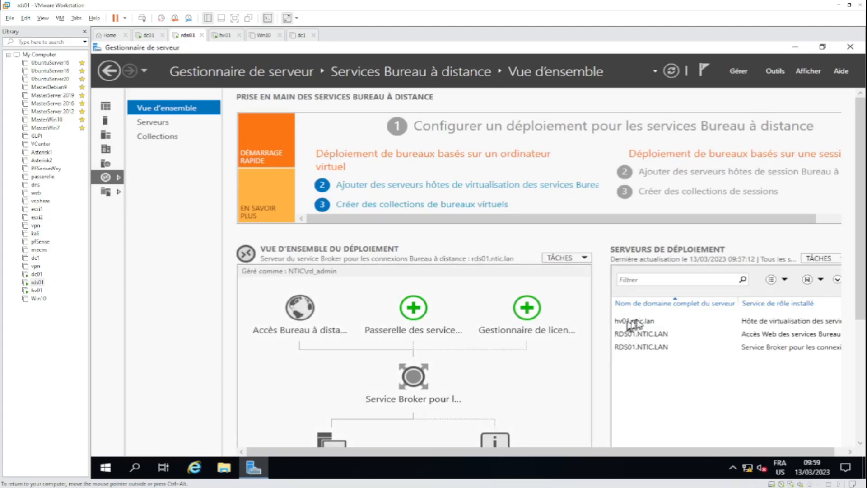
Examine the deployment servers hv01 and RDS01 and the role services installed on each.
{"action": "left_click", "coordinate": [801, 322]}
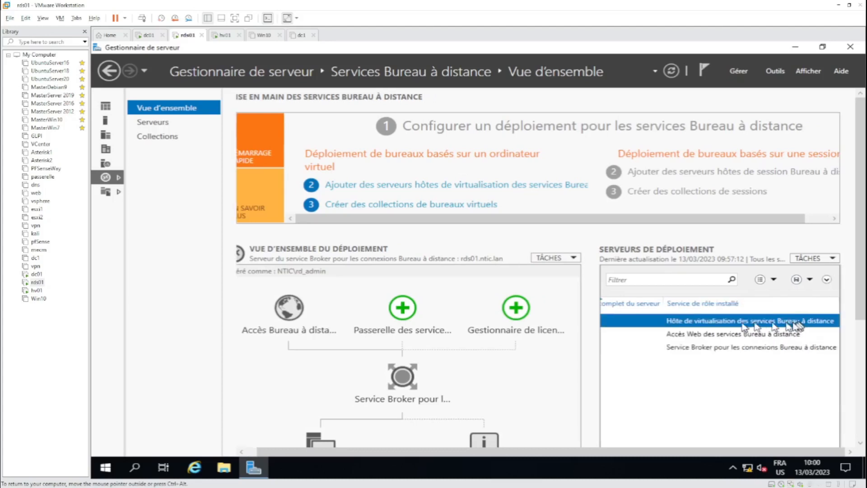
{"action": "left_click", "coordinate": [619, 336]}
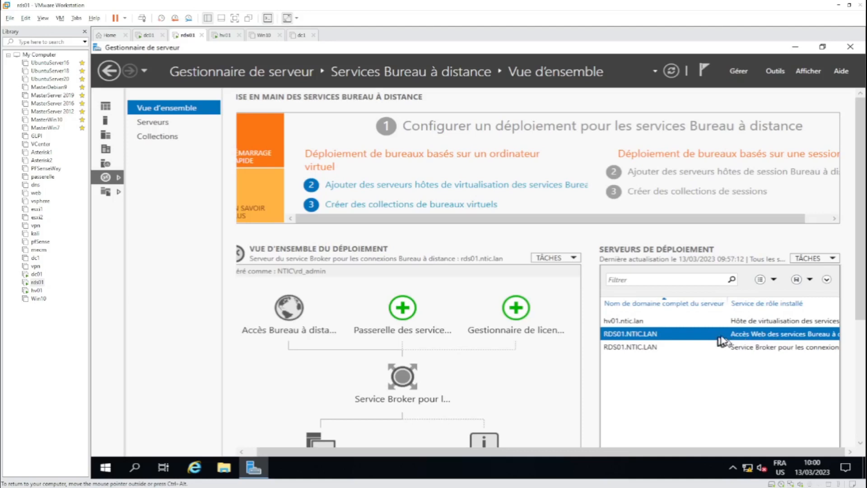
{"action": "left_click", "coordinate": [623, 350]}
{"action": "left_click", "coordinate": [624, 336]}
{"action": "left_click", "coordinate": [622, 348]}
{"action": "left_click", "coordinate": [623, 336]}
{"action": "left_click", "coordinate": [623, 349]}
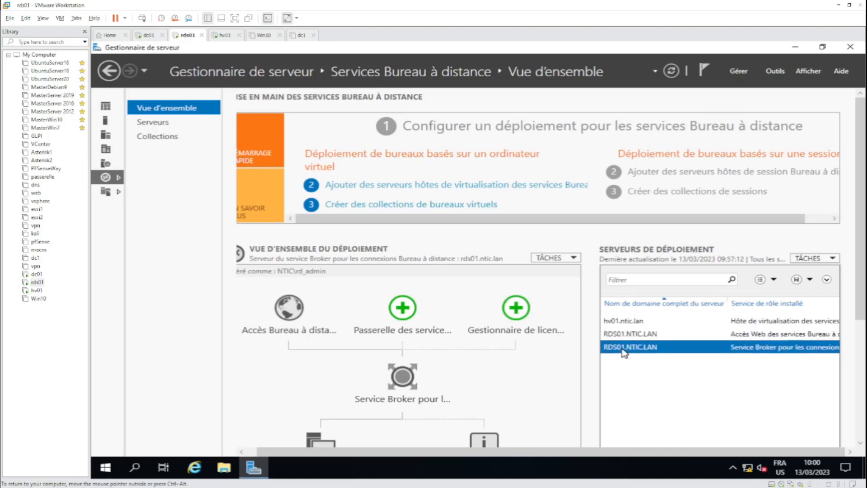
{"action": "left_click", "coordinate": [627, 337]}
{"action": "left_click", "coordinate": [626, 322]}
{"action": "left_click", "coordinate": [628, 334]}
{"action": "left_click", "coordinate": [643, 322]}
{"action": "left_click", "coordinate": [644, 335]}
{"action": "left_click", "coordinate": [643, 347]}
{"action": "left_click", "coordinate": [641, 321]}
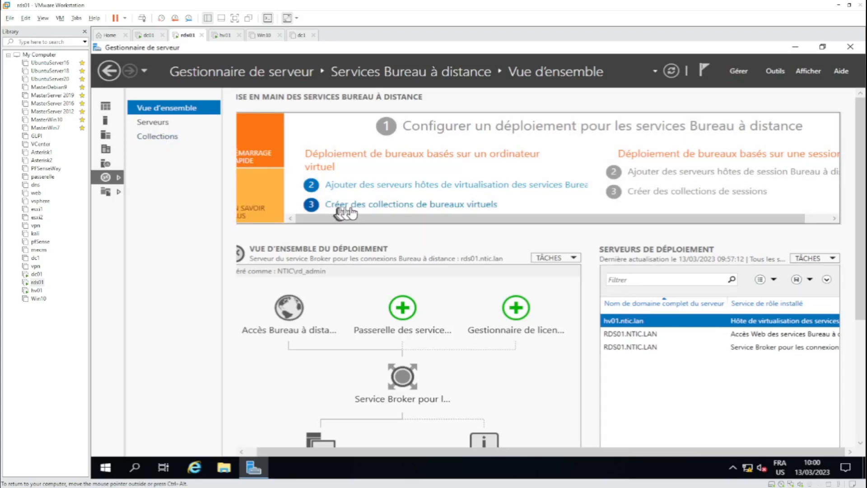
Open the virtual desktop collection wizard to read its prerequisites, check the Utilisateurs VDI group in dc01's Groupes OU, and return to rds01.
{"action": "left_click", "coordinate": [419, 205]}
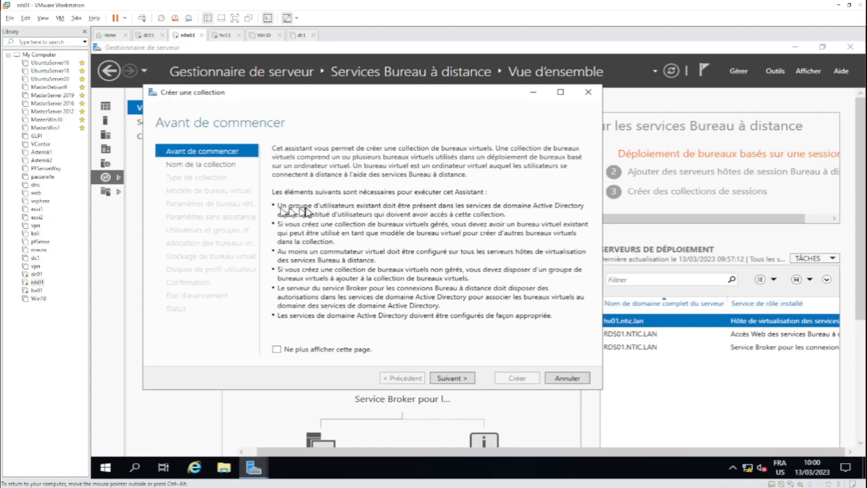
{"action": "left_click", "coordinate": [36, 274]}
{"action": "left_click", "coordinate": [283, 467]}
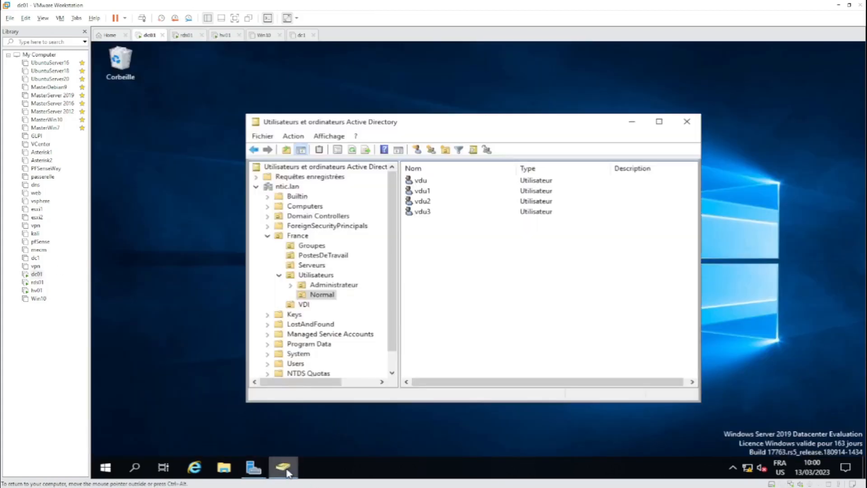
{"action": "left_click", "coordinate": [318, 246]}
{"action": "left_click", "coordinate": [425, 183]}
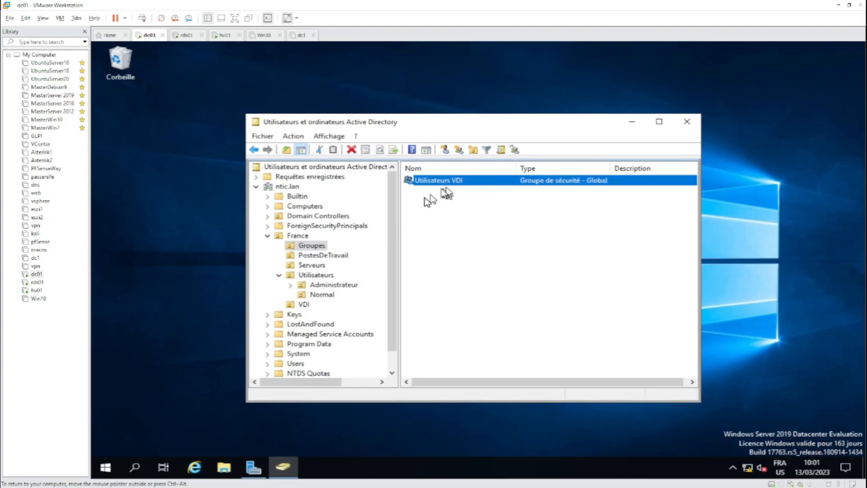
{"action": "left_click", "coordinate": [37, 282]}
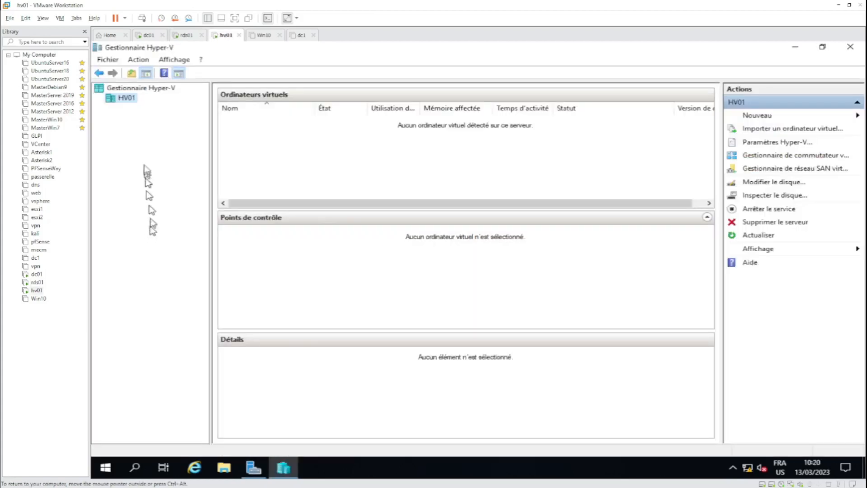
In HV01's Hyper-V settings, set the default folder for virtual hard disks to V:\VHDs.
{"action": "right_click", "coordinate": [136, 100]}
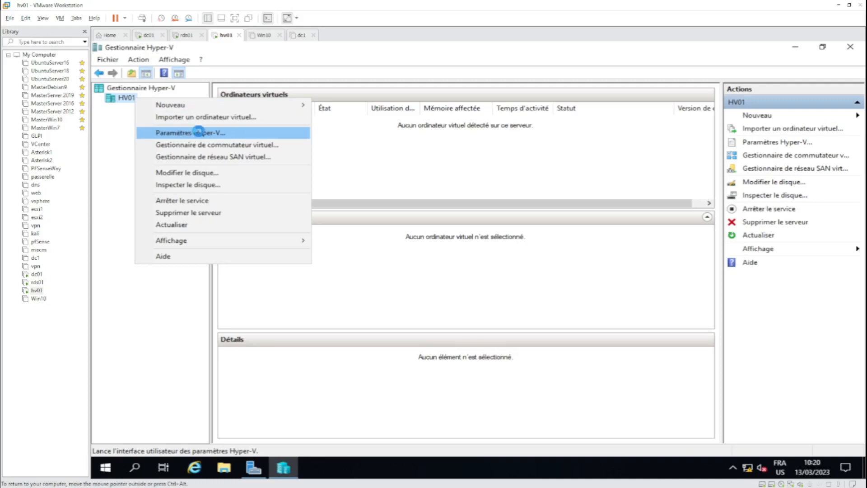
{"action": "left_click", "coordinate": [180, 134]}
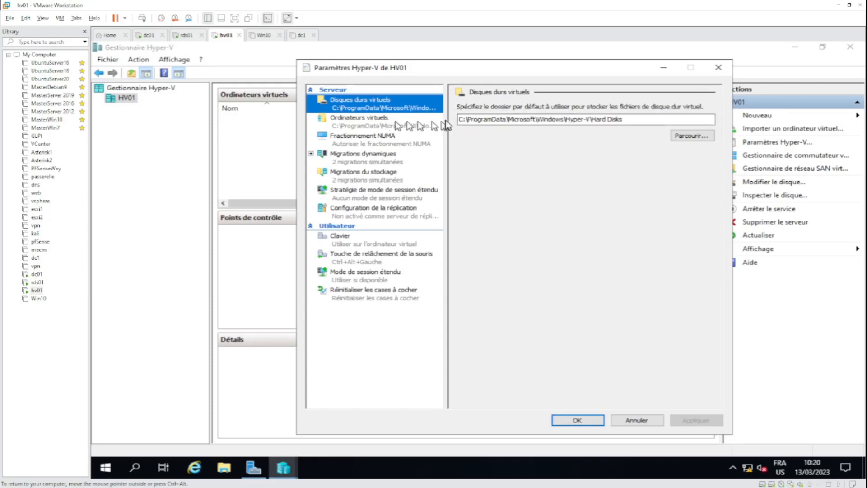
{"action": "left_click", "coordinate": [460, 119]}
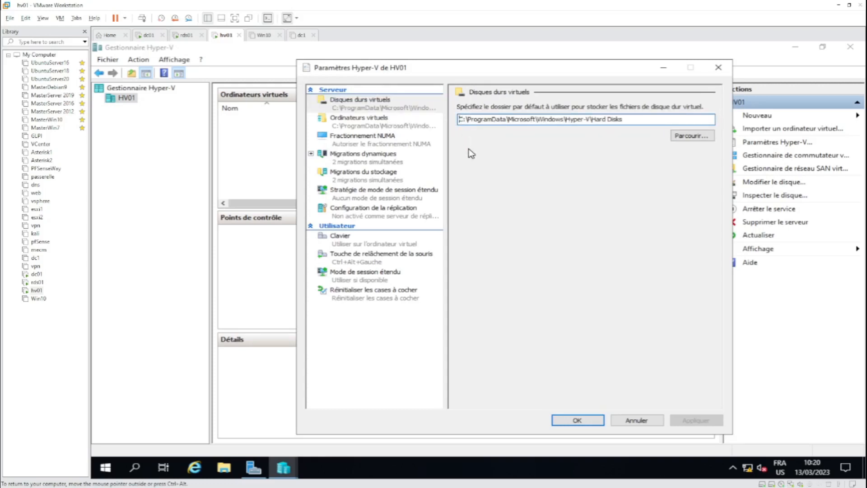
{"action": "type", "text": "V"}
{"action": "key", "text": "Right"}
{"action": "key", "text": "Right"}
{"action": "key", "text": "shift+Right"}
{"action": "key", "text": "shift+Right"}
{"action": "key", "text": "shift+Right"}
{"action": "key", "text": "shift+Right"}
{"action": "key", "text": "shift+Right"}
{"action": "key", "text": "shift+Right"}
{"action": "key", "text": "shift+Right"}
{"action": "key", "text": "shift+Right"}
{"action": "key", "text": "shift+Right"}
{"action": "key", "text": "shift+Right"}
{"action": "key", "text": "shift+Right"}
{"action": "key", "text": "shift+Right"}
{"action": "key", "text": "shift+Right"}
{"action": "key", "text": "shift+Right"}
{"action": "key", "text": "shift+Right"}
{"action": "key", "text": "shift+Right"}
{"action": "key", "text": "shift+Right"}
{"action": "key", "text": "shift+Right"}
{"action": "key", "text": "shift+Right"}
{"action": "key", "text": "shift+Right"}
{"action": "key", "text": "shift+Right"}
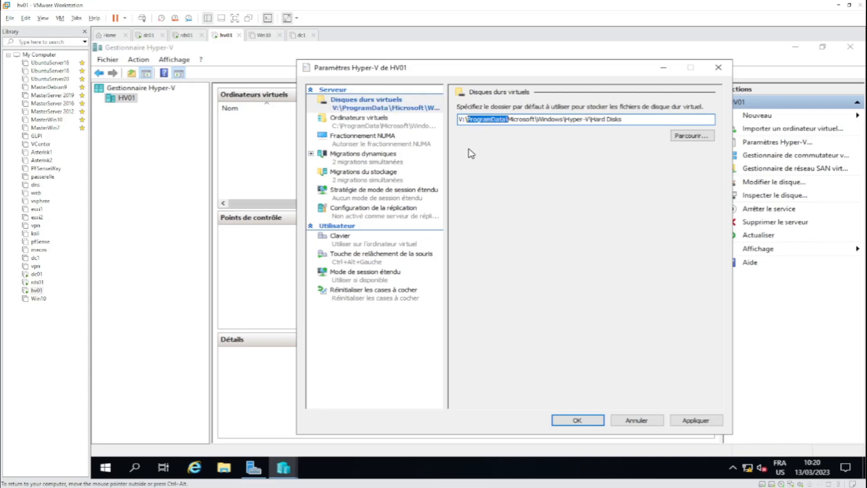
{"action": "key", "text": "shift+Right"}
{"action": "key", "text": "Delete"}
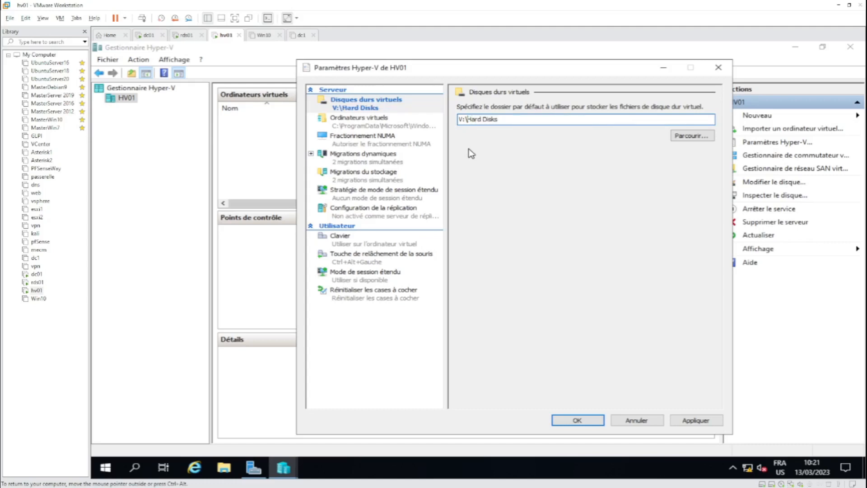
{"action": "type", "text": "VHDs"}
{"action": "key", "text": "Delete"}
{"action": "key", "text": "Delete"}
{"action": "key", "text": "Delete"}
{"action": "key", "text": "Delete"}
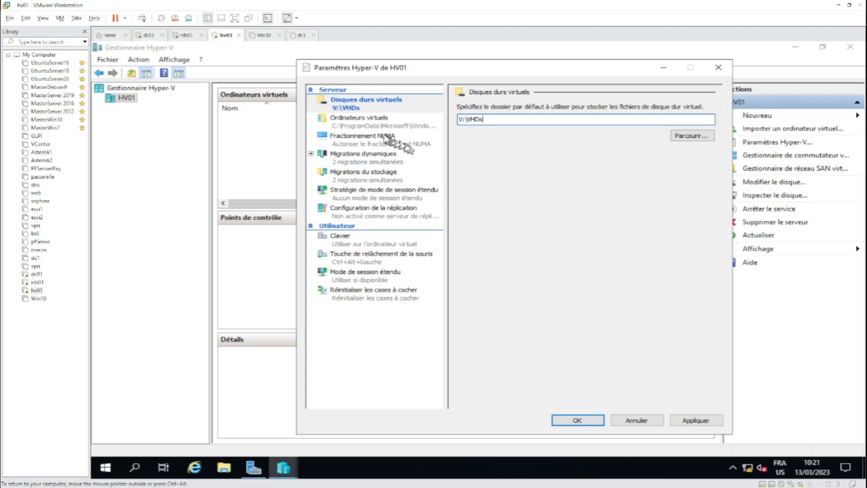
Set the default folder for virtual machine configuration files to V:\VMs.
{"action": "left_click", "coordinate": [366, 127]}
{"action": "left_click", "coordinate": [460, 127]}
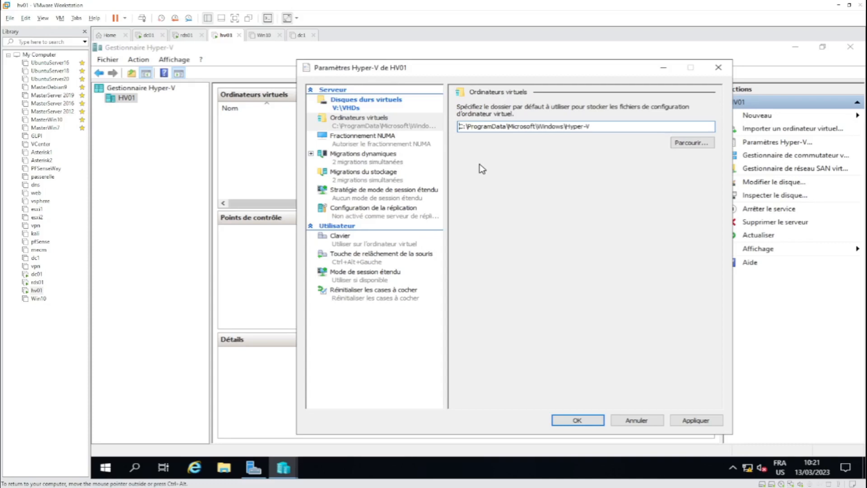
{"action": "key", "text": "shift+Right"}
{"action": "type", "text": "V"}
{"action": "key", "text": "Right"}
{"action": "key", "text": "Right"}
{"action": "key", "text": "shift+Right"}
{"action": "key", "text": "shift+Right"}
{"action": "key", "text": "shift+Right"}
{"action": "key", "text": "shift+Right"}
{"action": "key", "text": "shift+Right"}
{"action": "key", "text": "shift+Right"}
{"action": "key", "text": "shift+Right"}
{"action": "key", "text": "shift+Right"}
{"action": "key", "text": "shift+Right"}
{"action": "key", "text": "shift+Right"}
{"action": "key", "text": "shift+Right"}
{"action": "key", "text": "shift+Right"}
{"action": "key", "text": "shift+Right"}
{"action": "key", "text": "shift+Right"}
{"action": "key", "text": "shift+Right"}
{"action": "key", "text": "shift+Right"}
{"action": "key", "text": "shift+Right"}
{"action": "key", "text": "shift+Right"}
{"action": "key", "text": "shift+Right"}
{"action": "key", "text": "shift+Right"}
{"action": "key", "text": "shift+Right"}
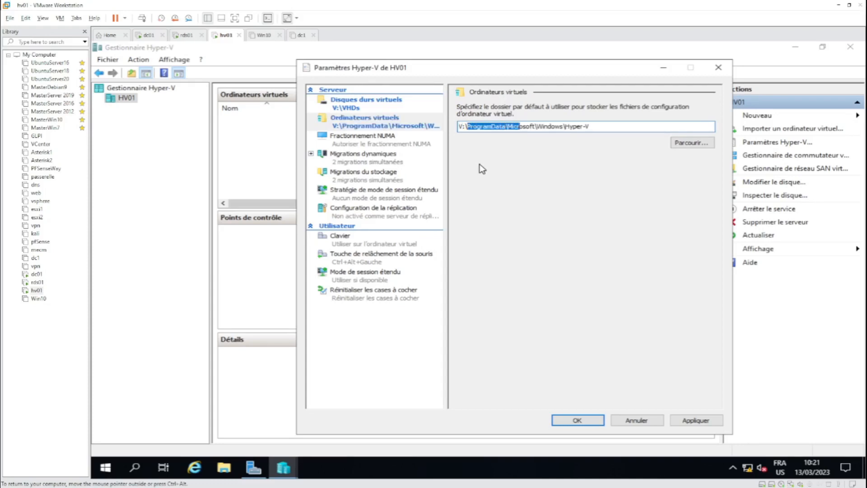
{"action": "key", "text": "shift+Left"}
{"action": "key", "text": "Delete"}
{"action": "key", "text": "Delete"}
{"action": "key", "text": "shift+End"}
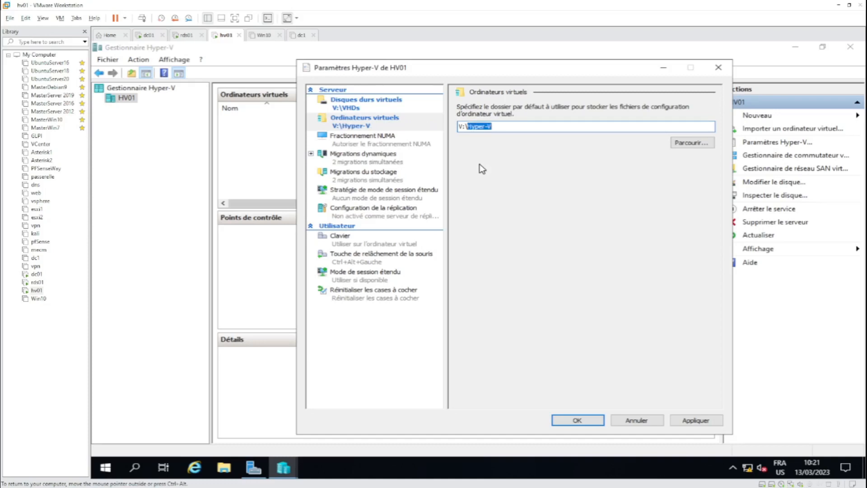
{"action": "type", "text": "VMs"}
Review the default hard disk and virtual machine folders, apply the Hyper-V settings and close them.
{"action": "left_click", "coordinate": [362, 107]}
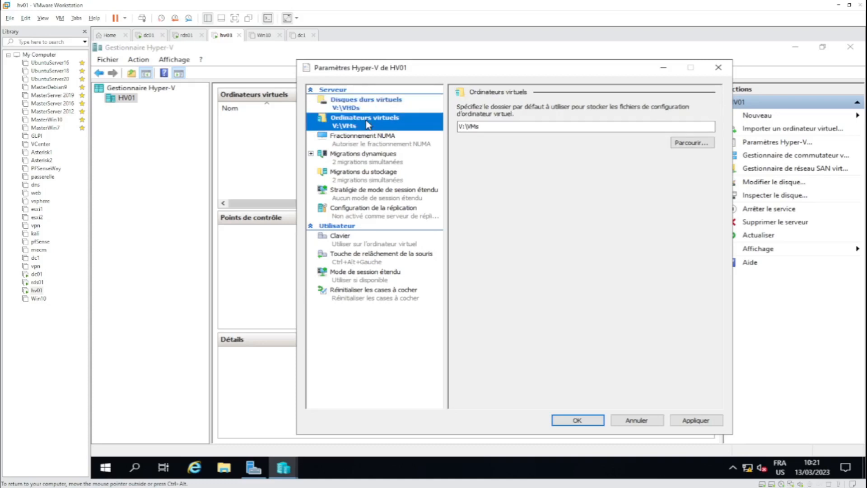
{"action": "left_click", "coordinate": [396, 108]}
{"action": "left_click", "coordinate": [398, 120]}
{"action": "left_click", "coordinate": [397, 109]}
{"action": "left_click", "coordinate": [397, 118]}
{"action": "left_click", "coordinate": [682, 419]}
{"action": "left_click", "coordinate": [578, 420]}
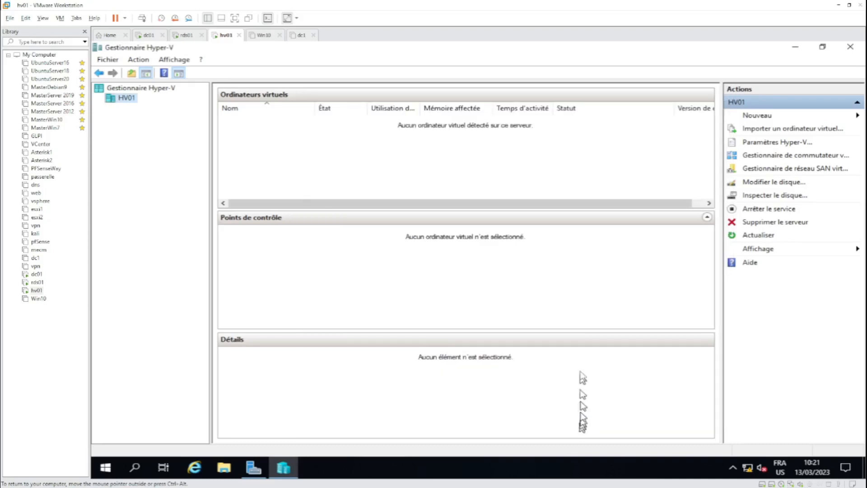
Start creating a new virtual machine on HV01 and stop the wizard's introduction page from being shown again.
{"action": "left_click", "coordinate": [130, 103]}
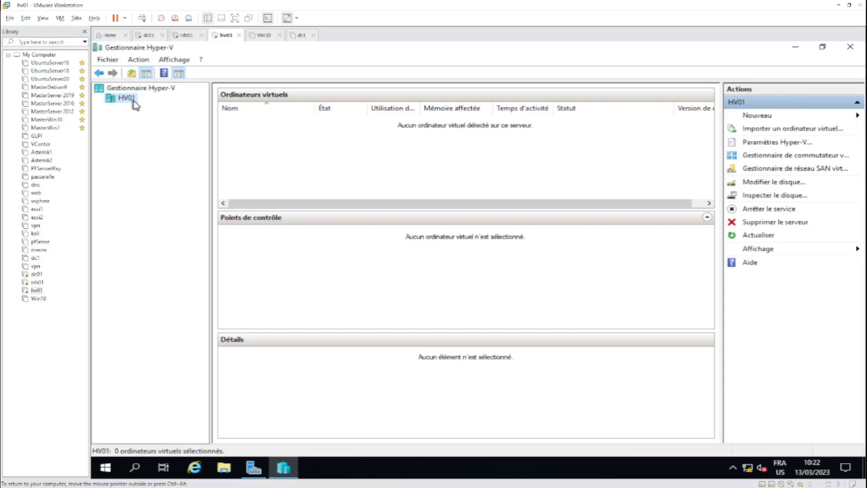
{"action": "right_click", "coordinate": [135, 105]}
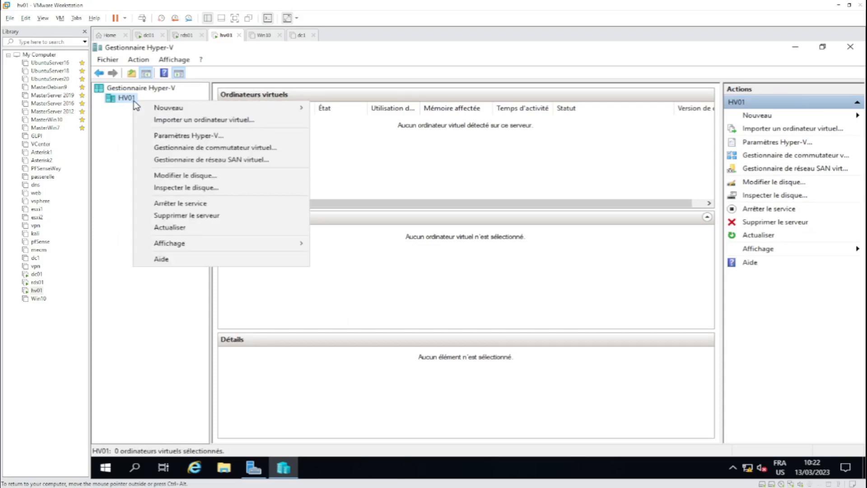
{"action": "mouse_move", "coordinate": [165, 109]}
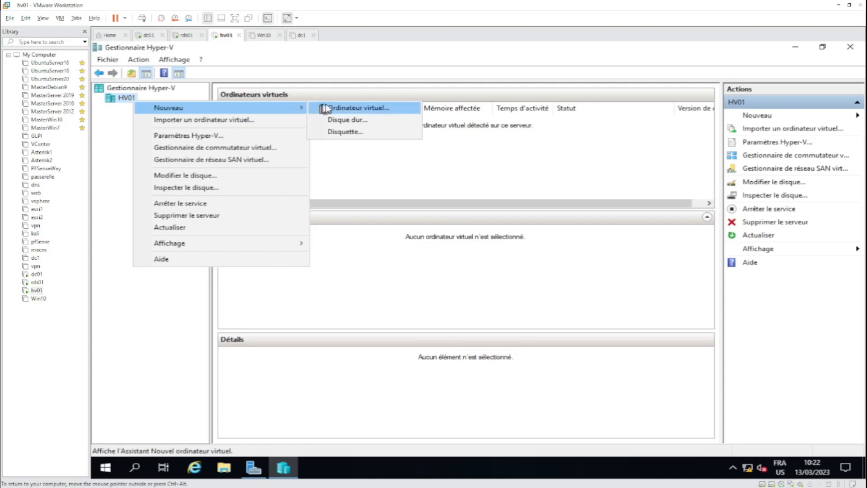
{"action": "left_click", "coordinate": [390, 106]}
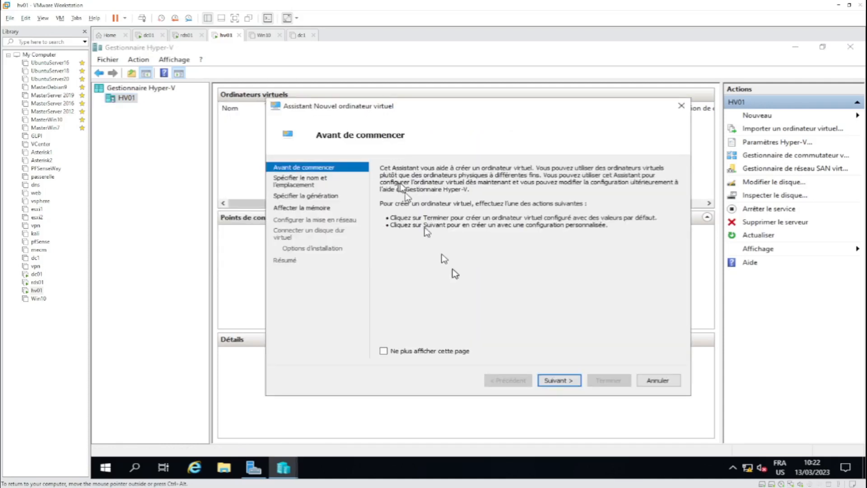
{"action": "left_click", "coordinate": [441, 352]}
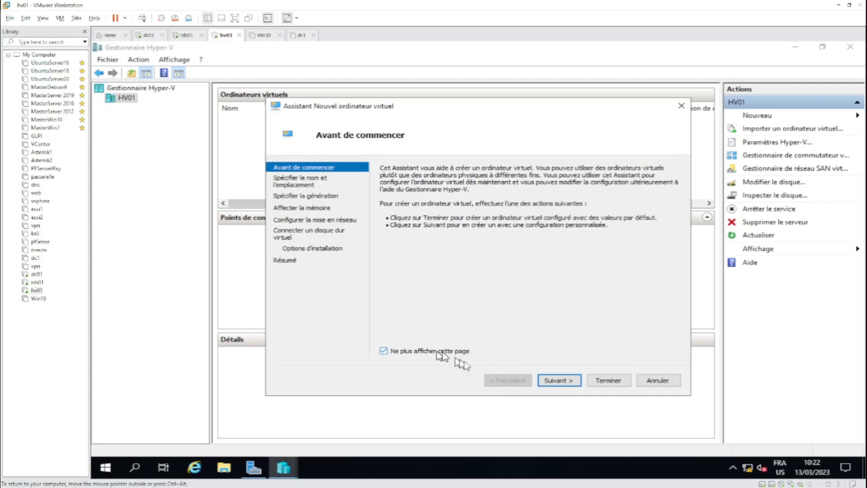
{"action": "left_click", "coordinate": [554, 382]}
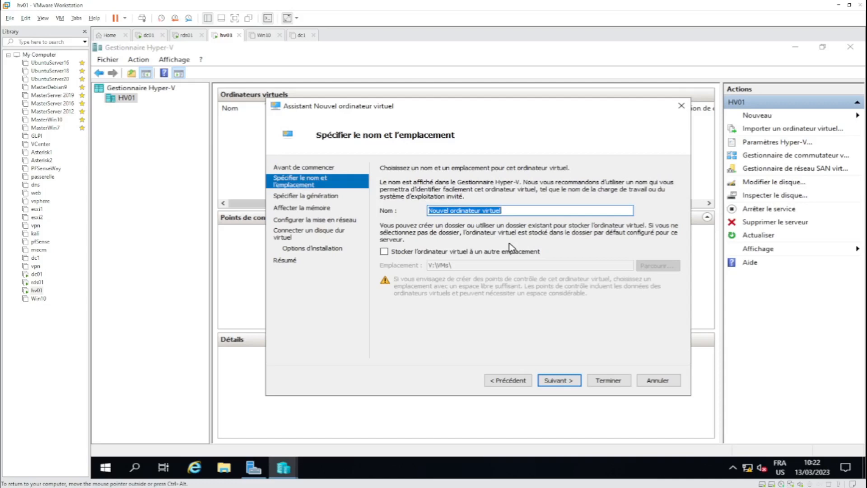
Name the new virtual machine Model-Win10, keep its default location and make it Génération 2.
{"action": "type", "text": "M"}
{"action": "key", "text": "BackSpace"}
{"action": "type", "text": "Model-Win10"}
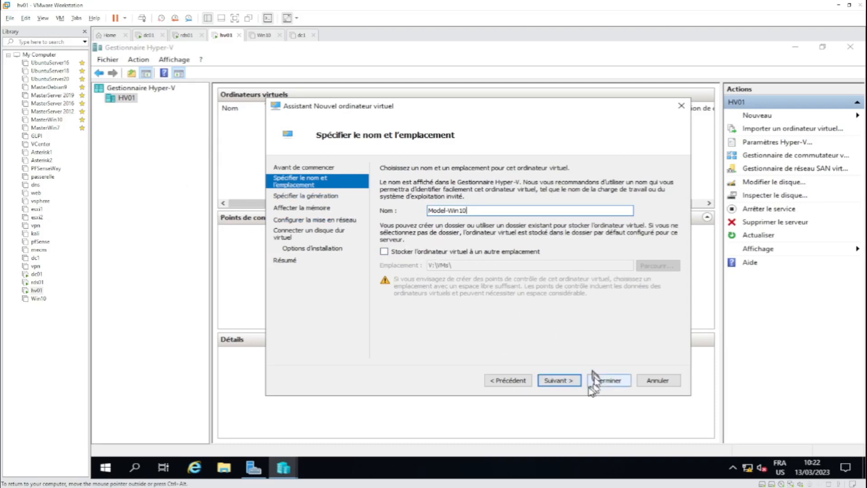
{"action": "left_click", "coordinate": [560, 380]}
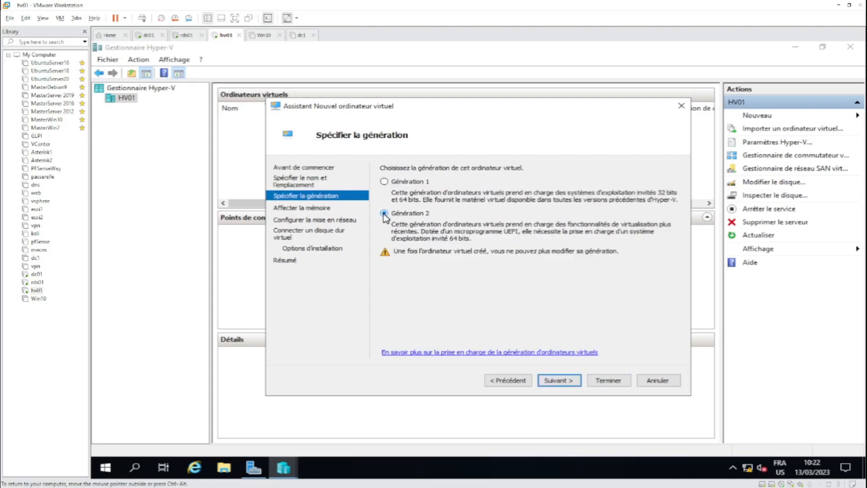
{"action": "left_click", "coordinate": [558, 380]}
Assign 6144 Mo of startup memory to the virtual machine and connect its network adapter to RDS Virtual.
{"action": "type", "text": "6144"}
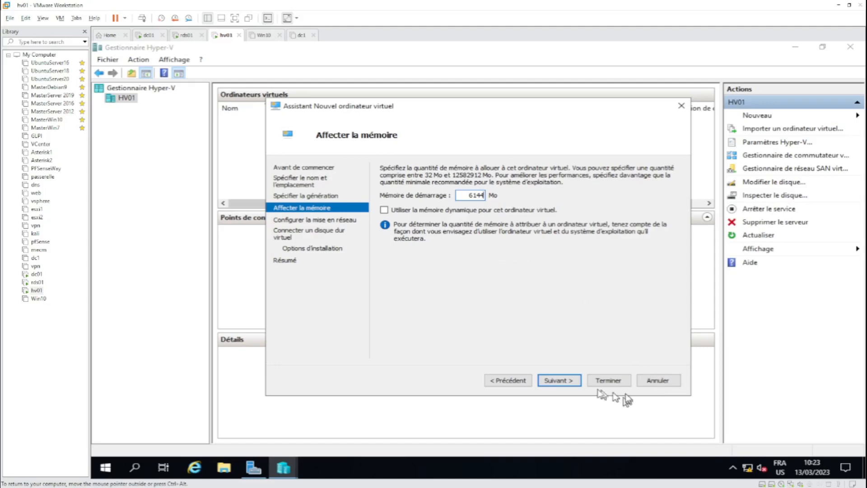
{"action": "left_click", "coordinate": [559, 380]}
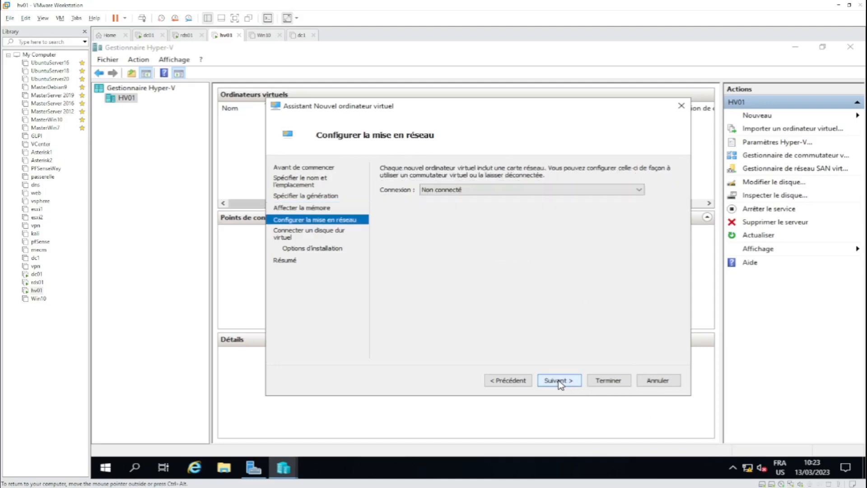
{"action": "left_click", "coordinate": [510, 195]}
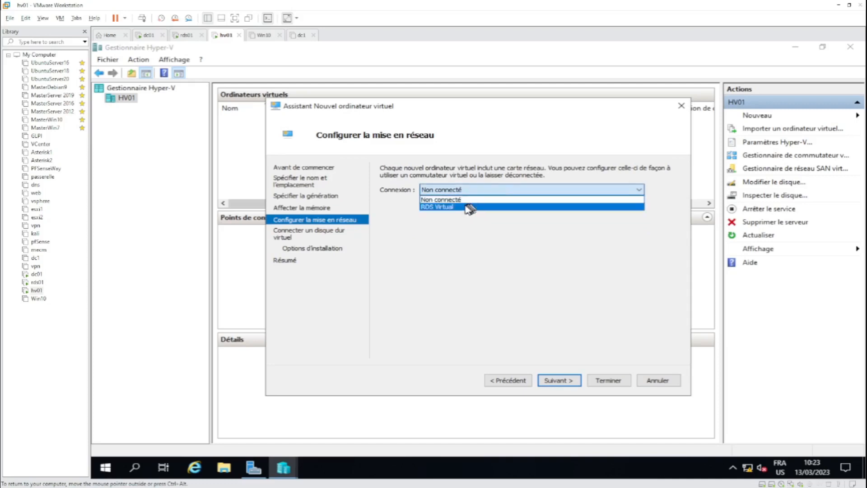
{"action": "left_click", "coordinate": [441, 208]}
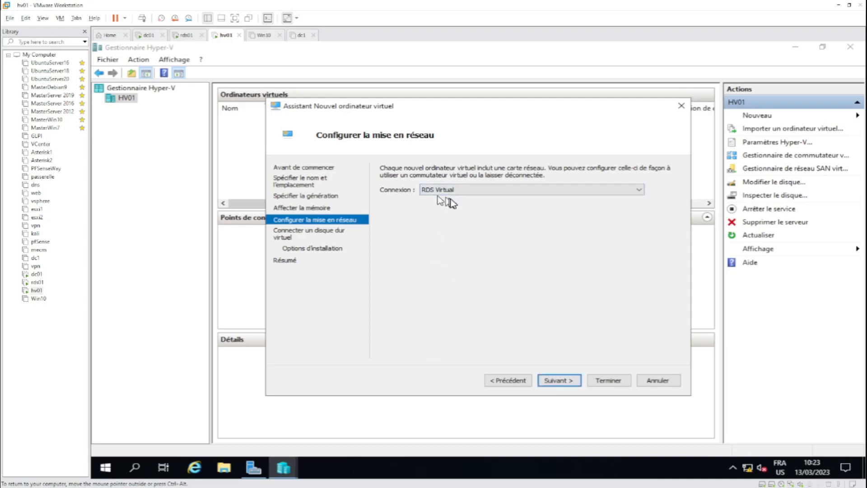
{"action": "left_click", "coordinate": [560, 382]}
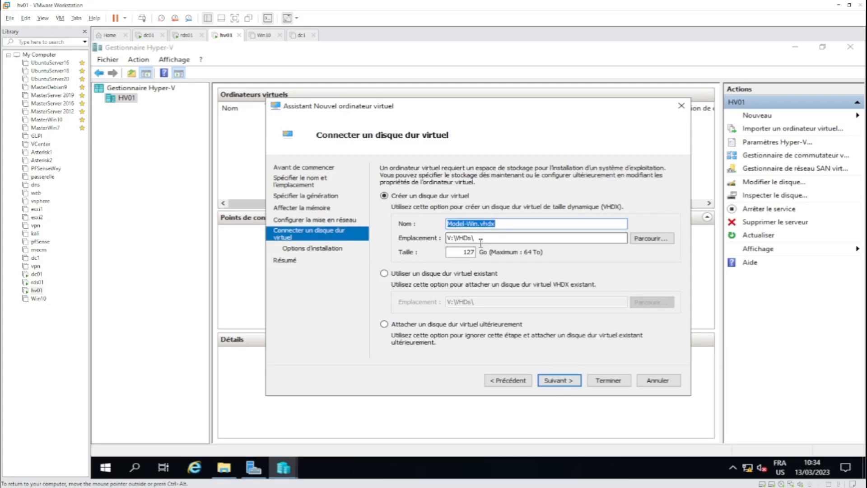
Create the virtual hard disk Model-Win.vhdx in V:\VHDs\ with a size of 50 Go.
{"action": "left_click_drag", "start_coordinate": [481, 238], "coordinate": [419, 237]}
{"action": "left_click", "coordinate": [497, 239]}
{"action": "left_click", "coordinate": [505, 225]}
{"action": "left_click_drag", "start_coordinate": [497, 237], "coordinate": [404, 240]}
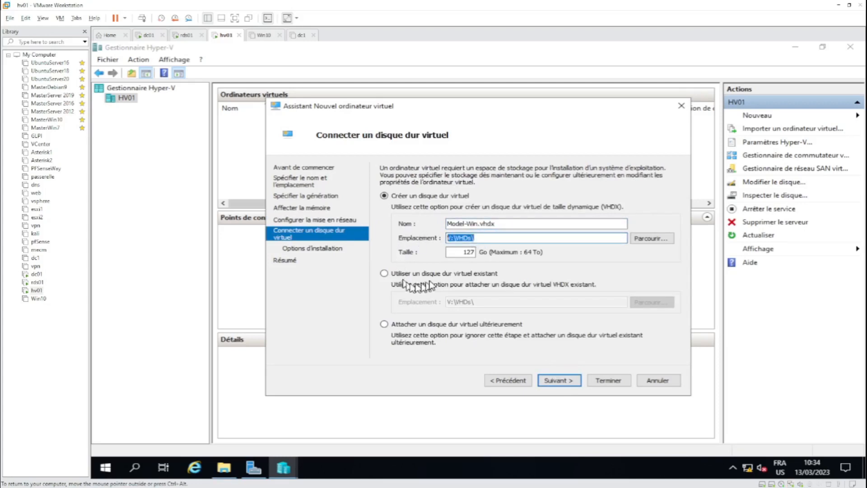
{"action": "left_click_drag", "start_coordinate": [460, 253], "coordinate": [501, 256]}
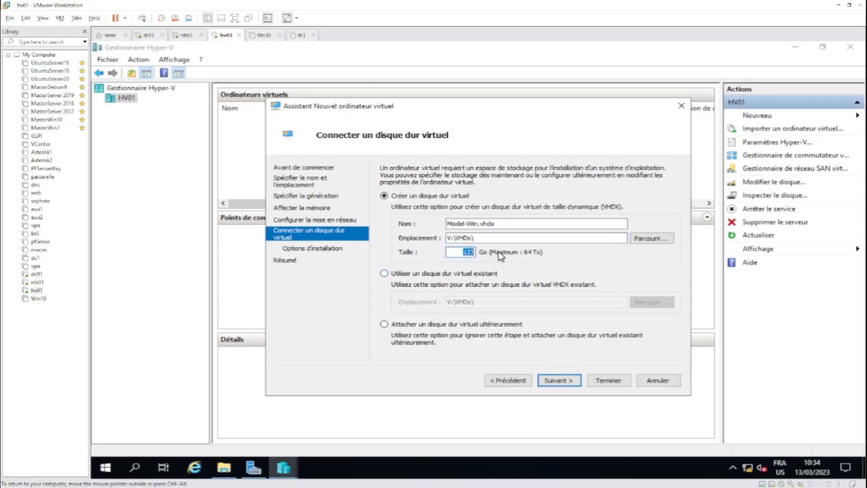
{"action": "type", "text": "50"}
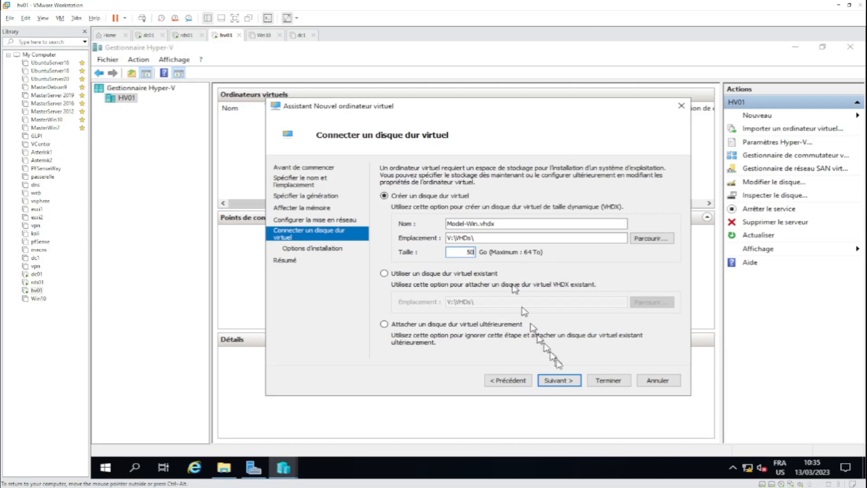
{"action": "left_click", "coordinate": [568, 382]}
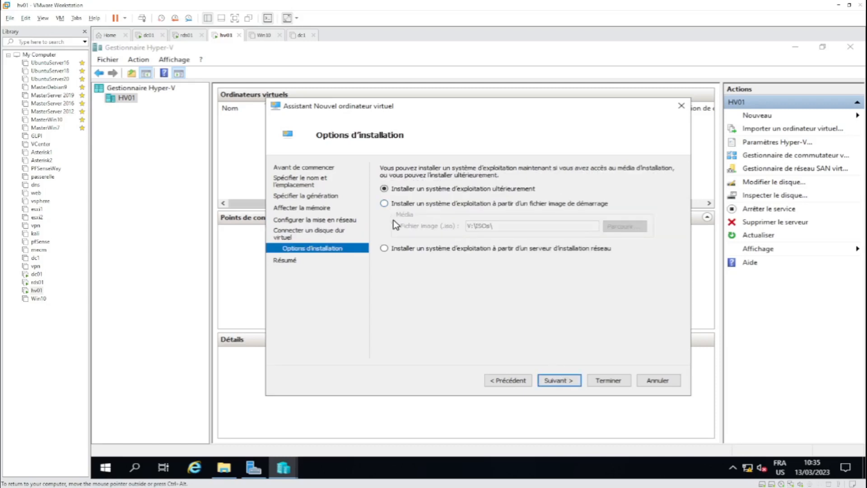
Check the ISOs folder on the VDI (V:) drive for the Windows 10 image and return to the virtual machine wizard.
{"action": "left_click", "coordinate": [233, 472]}
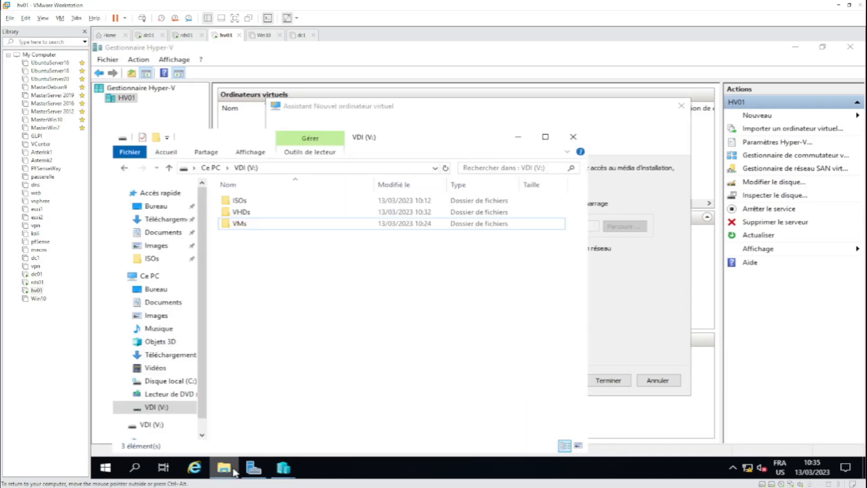
{"action": "left_click", "coordinate": [151, 407]}
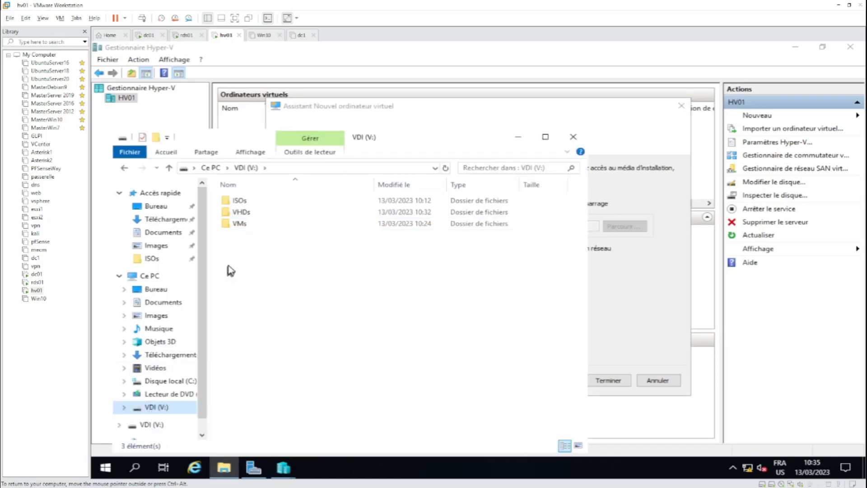
{"action": "double_click", "coordinate": [241, 202]}
{"action": "left_click", "coordinate": [251, 203]}
{"action": "left_click", "coordinate": [254, 251]}
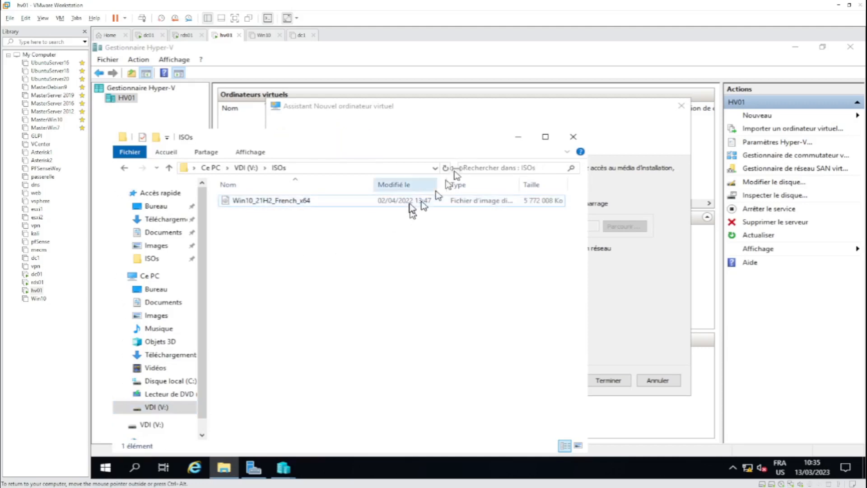
{"action": "left_click", "coordinate": [526, 137]}
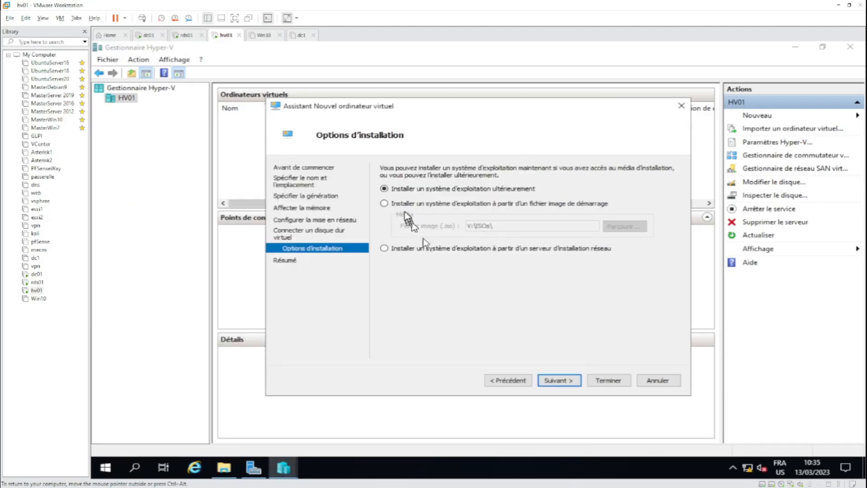
Install the operating system from the boot image V:\ISOs\Win10_21H2_French_x64.iso and finish creating the virtual machine.
{"action": "left_click", "coordinate": [384, 204]}
{"action": "left_click", "coordinate": [519, 226]}
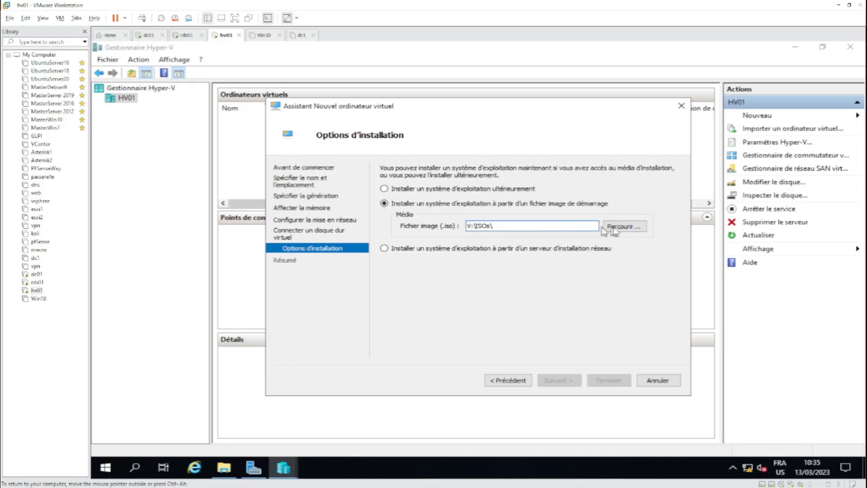
{"action": "left_click", "coordinate": [626, 227]}
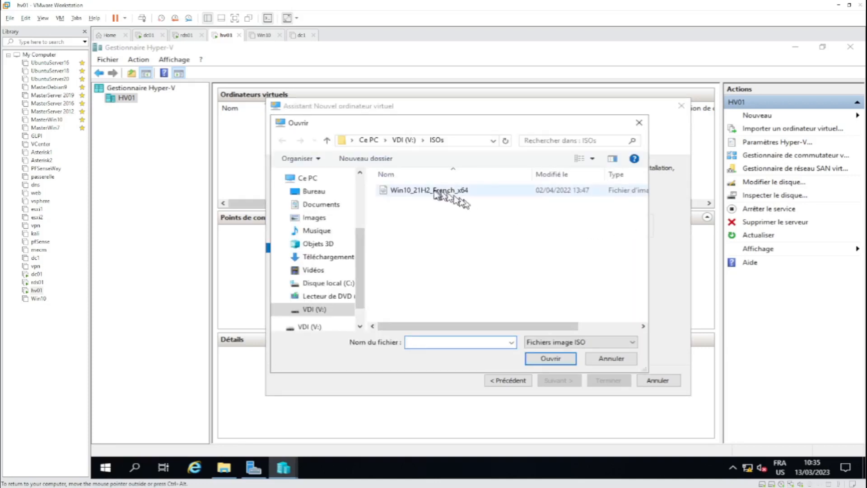
{"action": "left_click", "coordinate": [314, 309]}
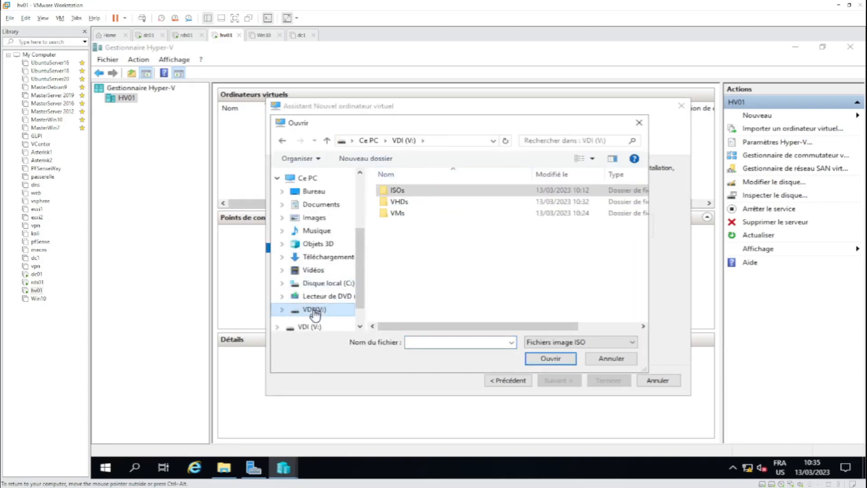
{"action": "double_click", "coordinate": [405, 191]}
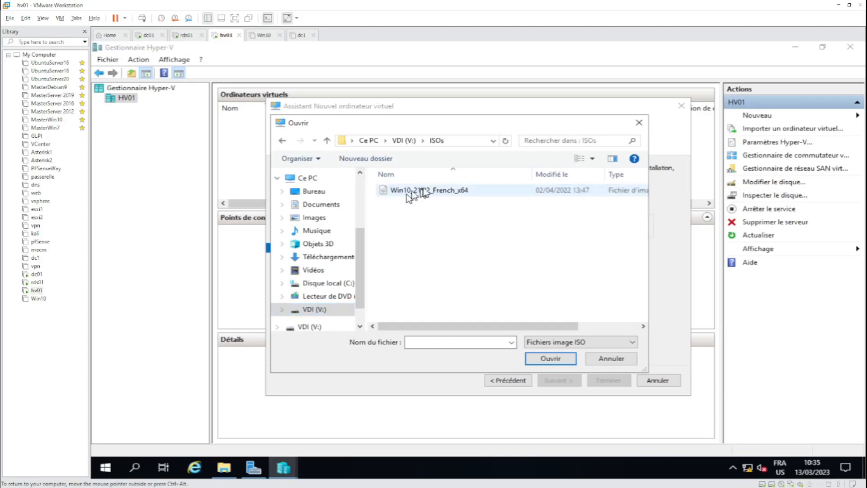
{"action": "double_click", "coordinate": [429, 191]}
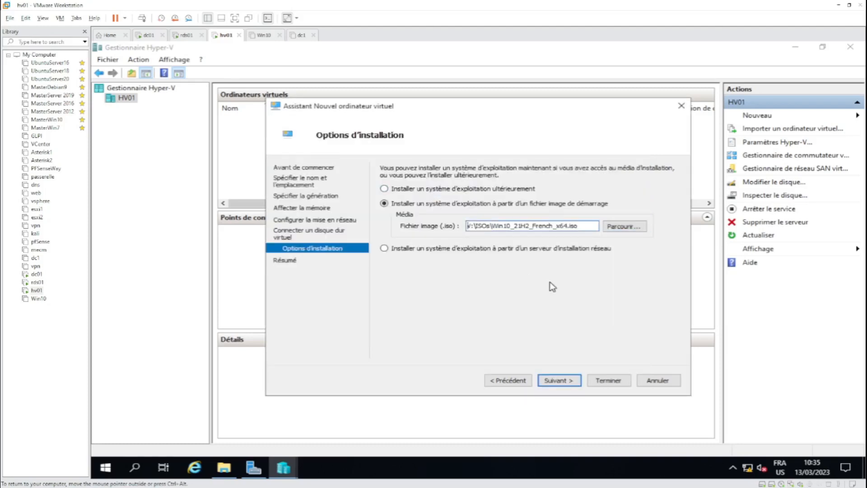
{"action": "left_click", "coordinate": [560, 380]}
{"action": "left_click", "coordinate": [608, 380]}
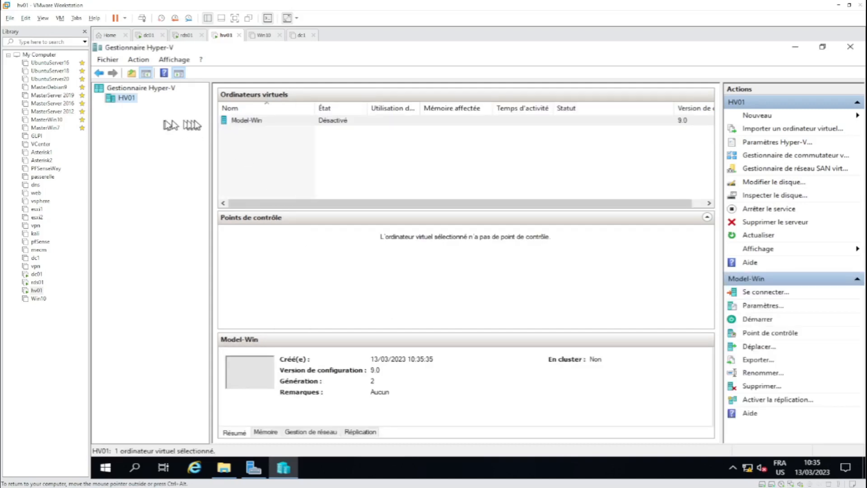
Connect to the Model-Win virtual machine, start it and maximize its connection window.
{"action": "left_click", "coordinate": [290, 121]}
{"action": "right_click", "coordinate": [293, 121]}
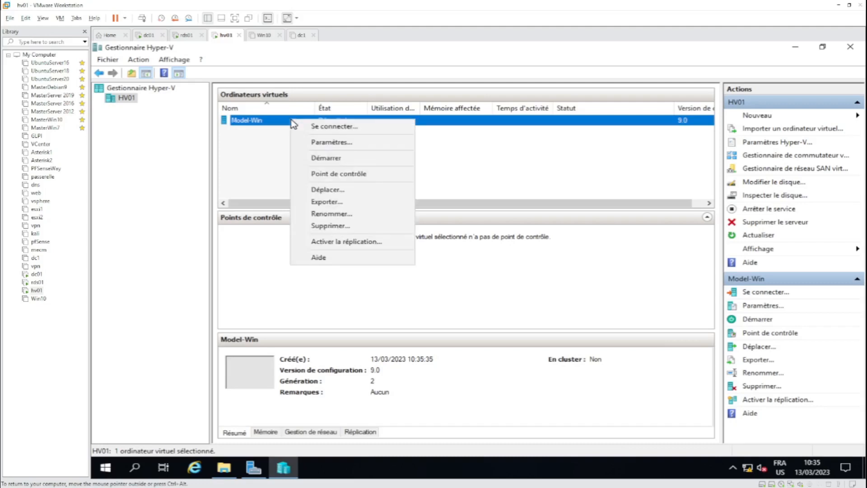
{"action": "left_click", "coordinate": [317, 127]}
{"action": "left_click", "coordinate": [296, 211]}
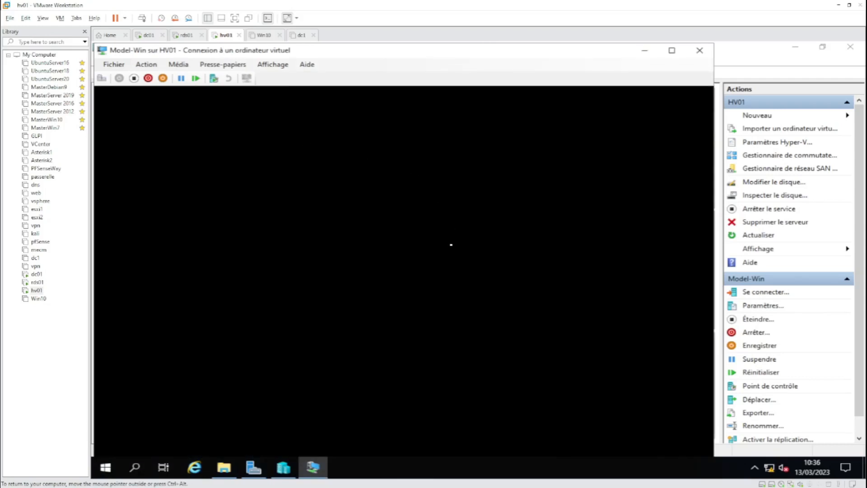
{"action": "double_click", "coordinate": [475, 52]}
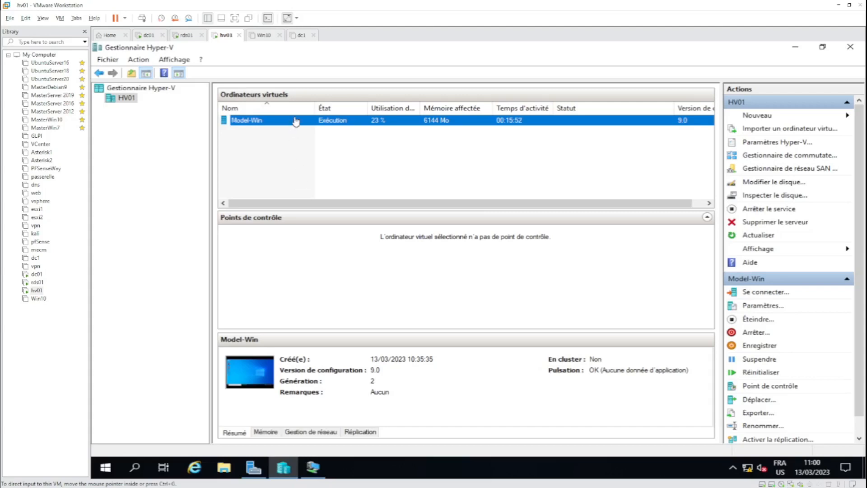
Return to the Model-Win session and review the application shortcuts on its desktop.
{"action": "left_click", "coordinate": [313, 472]}
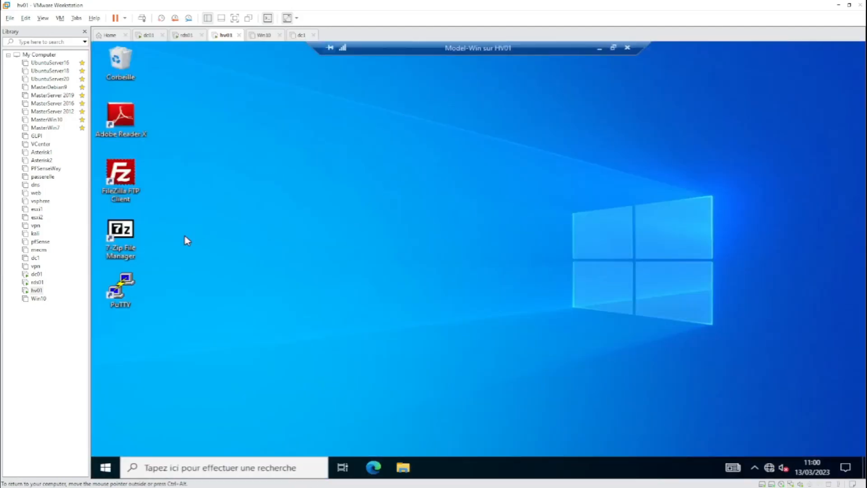
{"action": "left_click_drag", "start_coordinate": [219, 337], "coordinate": [108, 110]}
{"action": "left_click", "coordinate": [219, 303]}
Open Gestion de l'ordinateur in Model-Win, list the local Utilisateurs and widen the Nom column.
{"action": "left_click", "coordinate": [106, 469]}
{"action": "right_click", "coordinate": [105, 469]}
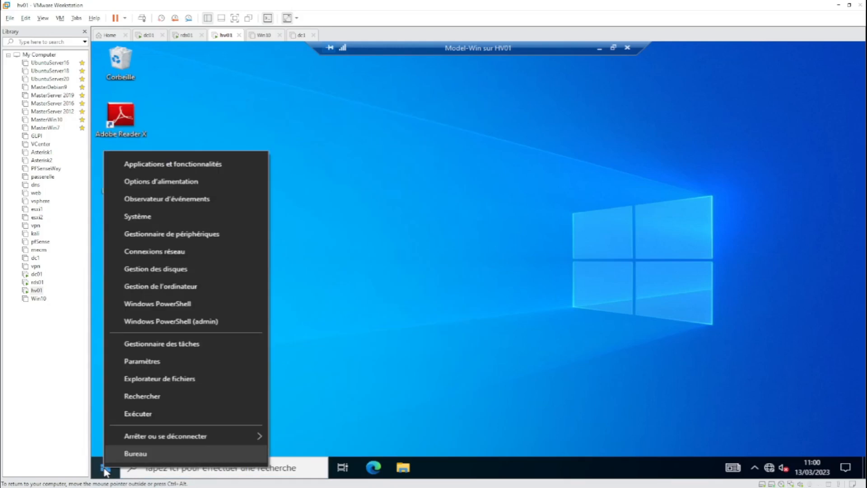
{"action": "left_click", "coordinate": [186, 289]}
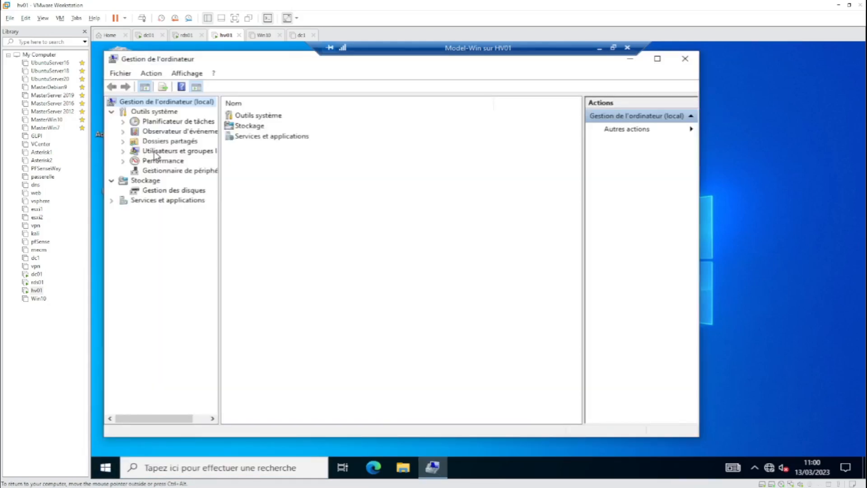
{"action": "left_click", "coordinate": [156, 151]}
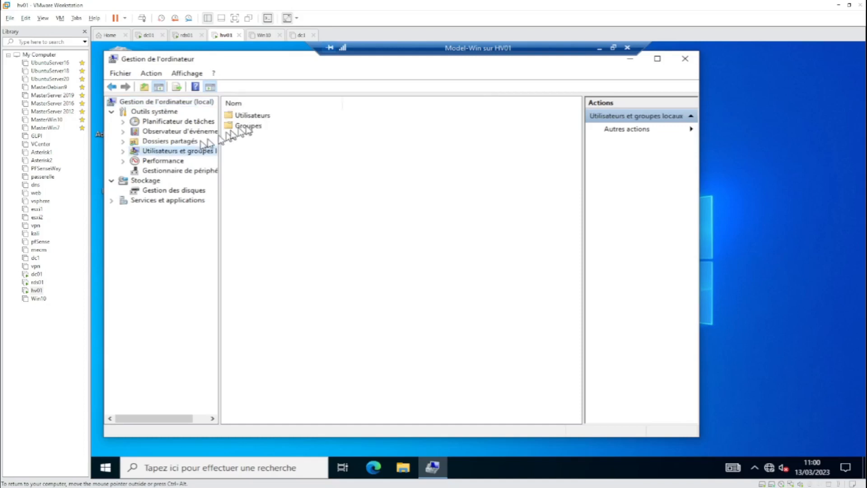
{"action": "double_click", "coordinate": [252, 117]}
{"action": "left_click_drag", "start_coordinate": [282, 103], "coordinate": [364, 104]}
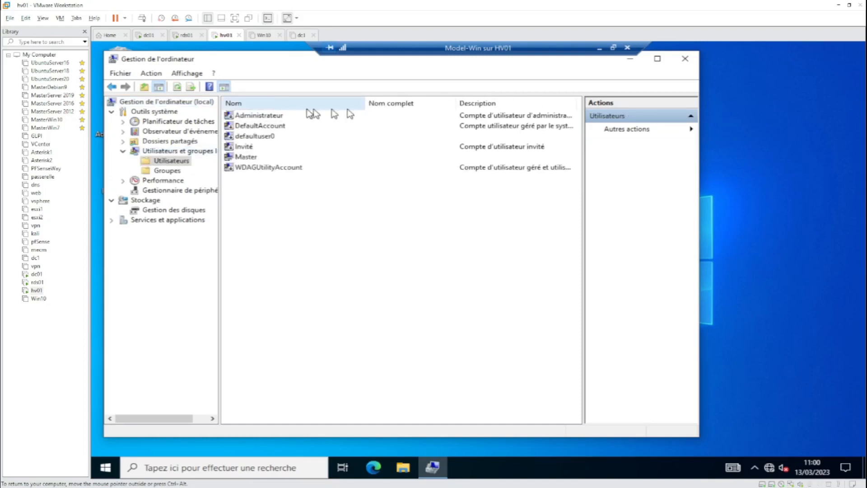
Enable the local Administrateur account by clearing "Le compte est désactivé", apply the change and close Gestion de l'ordinateur.
{"action": "left_click", "coordinate": [267, 118]}
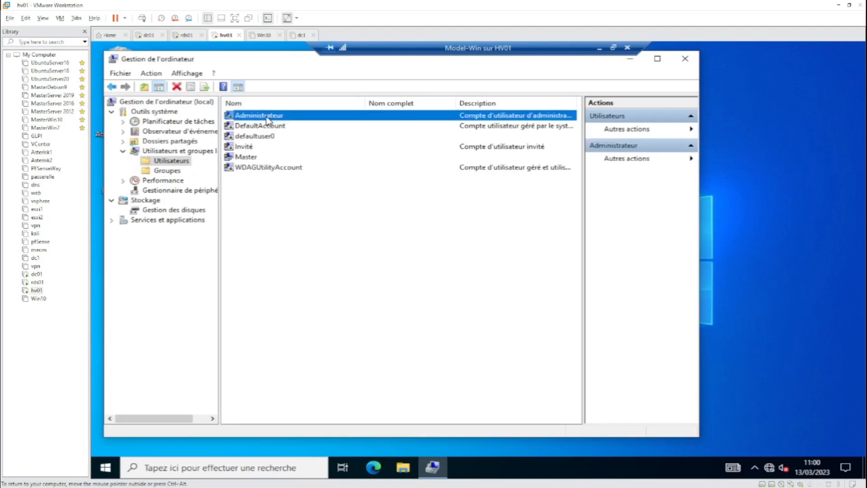
{"action": "right_click", "coordinate": [267, 121]}
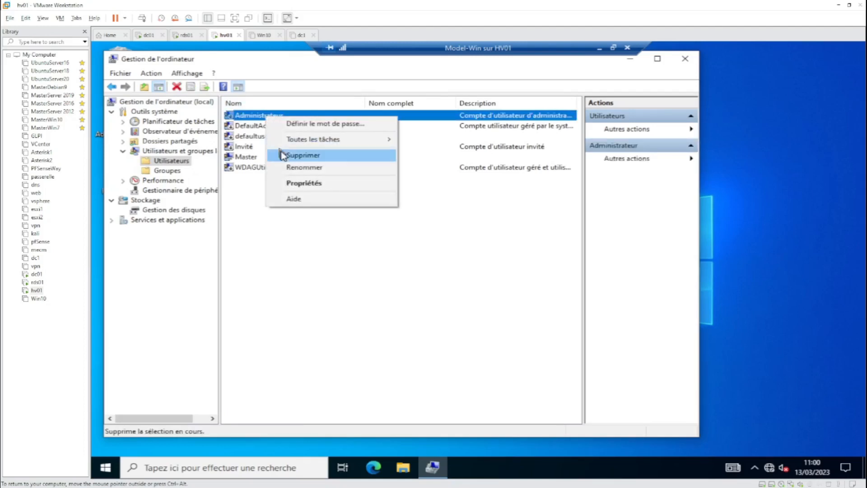
{"action": "left_click", "coordinate": [294, 183]}
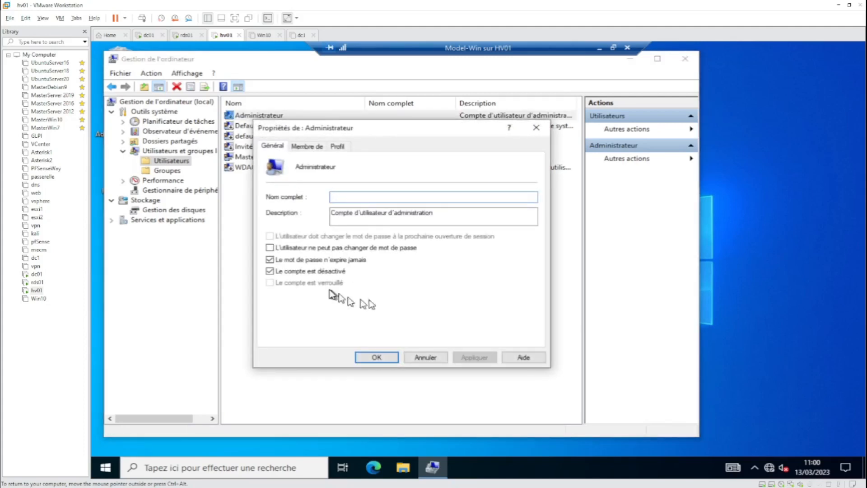
{"action": "left_click", "coordinate": [270, 273]}
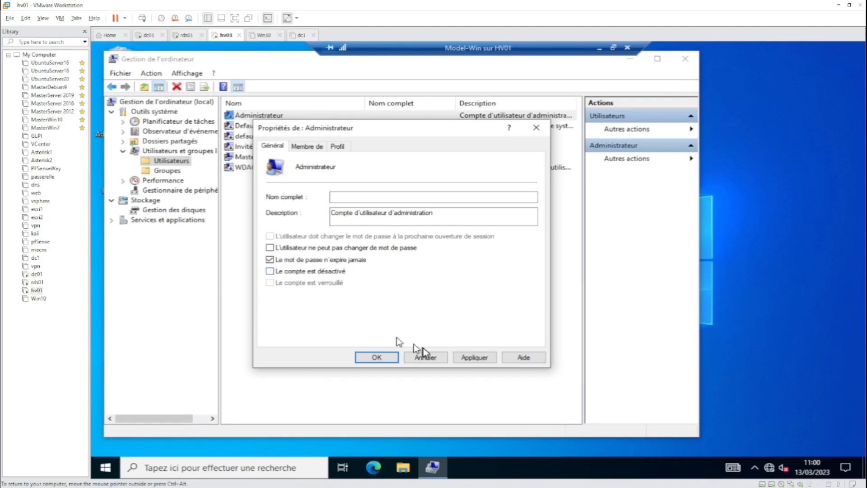
{"action": "left_click", "coordinate": [483, 357]}
{"action": "left_click", "coordinate": [377, 357]}
{"action": "left_click", "coordinate": [262, 117]}
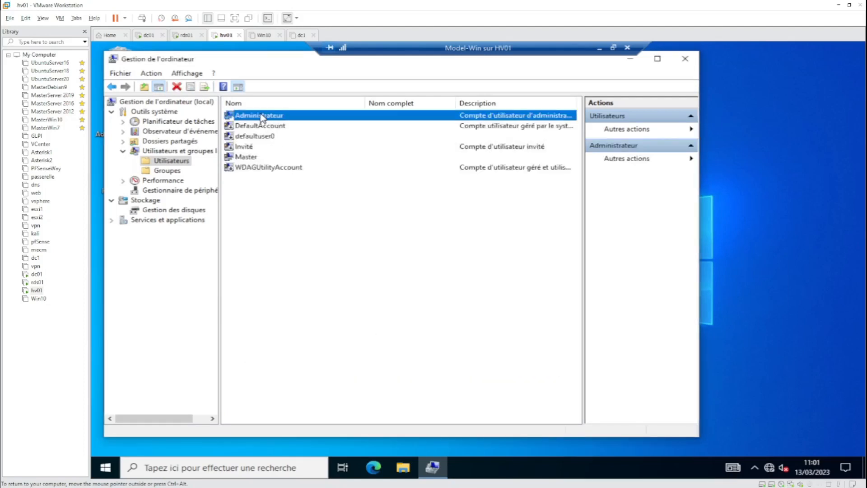
{"action": "left_click", "coordinate": [316, 204]}
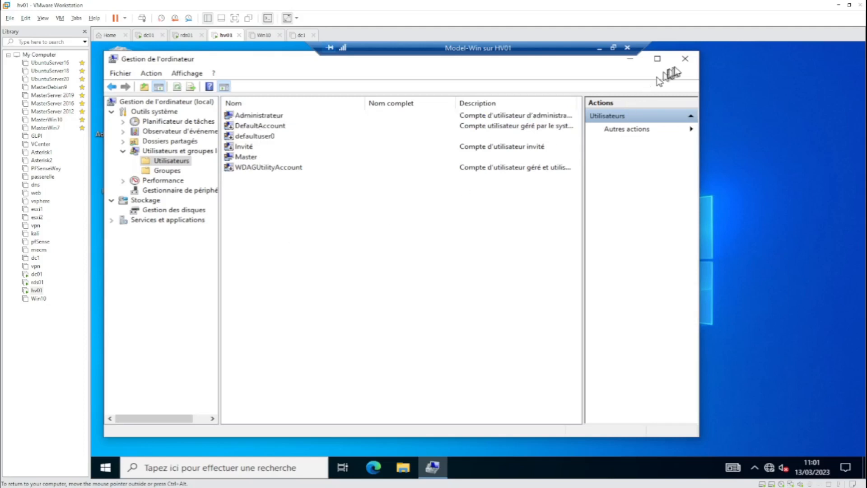
{"action": "left_click", "coordinate": [685, 62]}
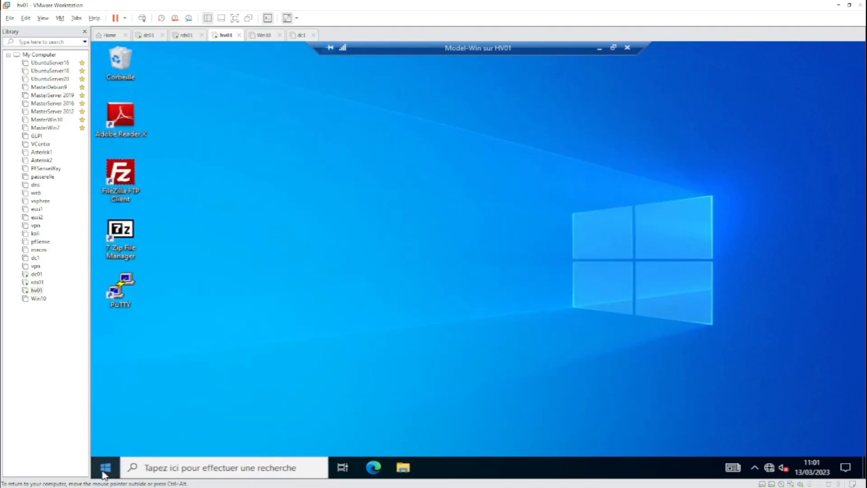
Sign the Master account out of the Model-Win Windows session.
{"action": "right_click", "coordinate": [105, 470]}
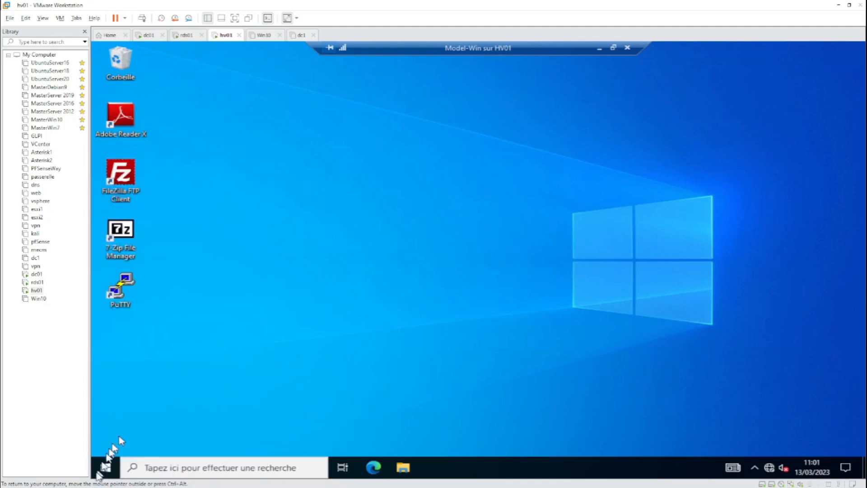
{"action": "left_click", "coordinate": [104, 470]}
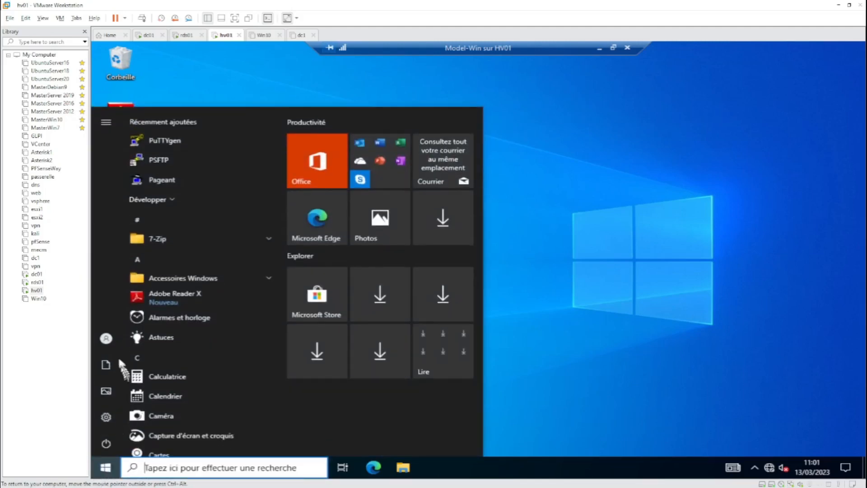
{"action": "left_click", "coordinate": [105, 443]}
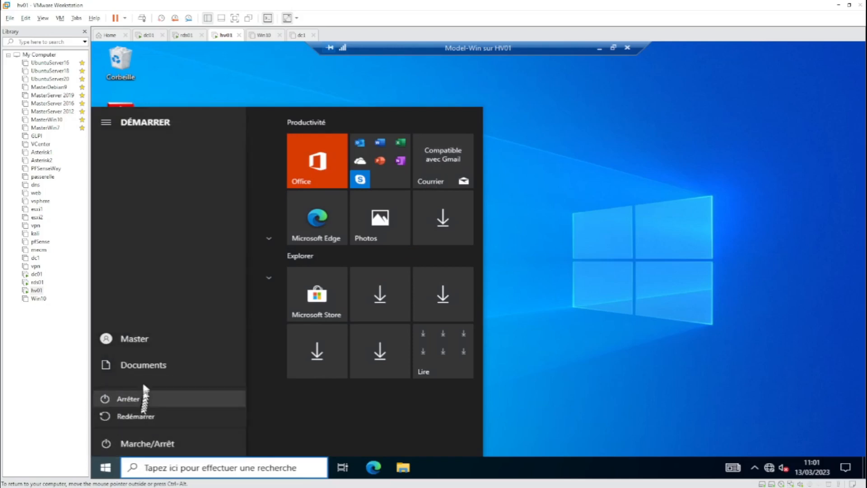
{"action": "left_click", "coordinate": [134, 339]}
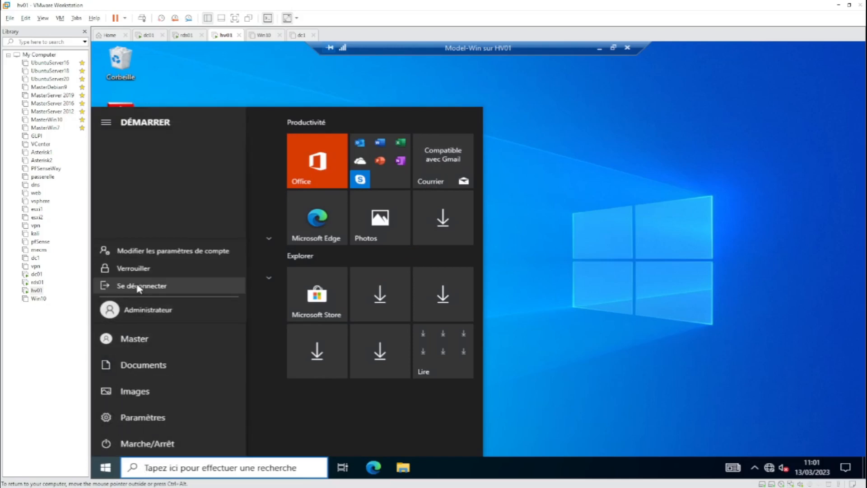
{"action": "left_click", "coordinate": [138, 285]}
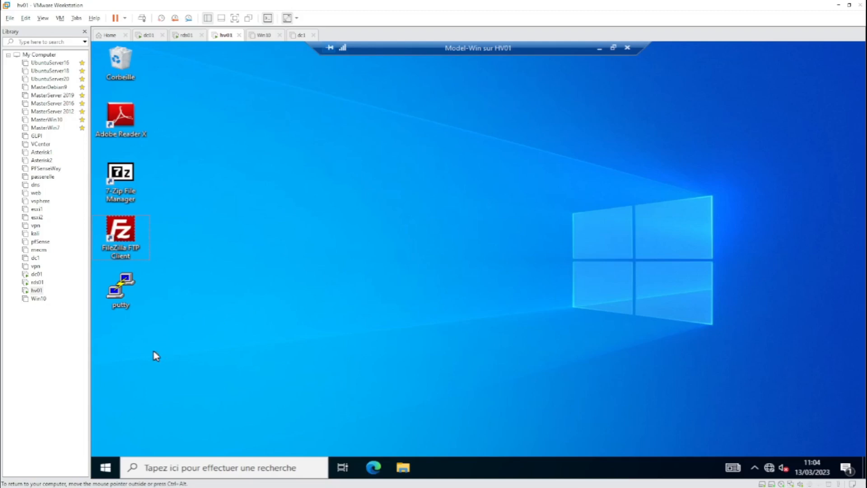
Check which account is signed in to the Model-Win session.
{"action": "left_click", "coordinate": [113, 467]}
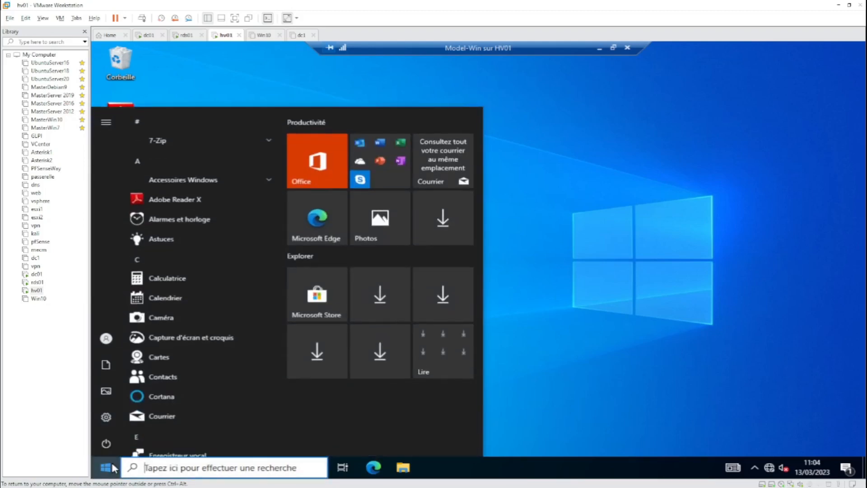
{"action": "mouse_move", "coordinate": [110, 343]}
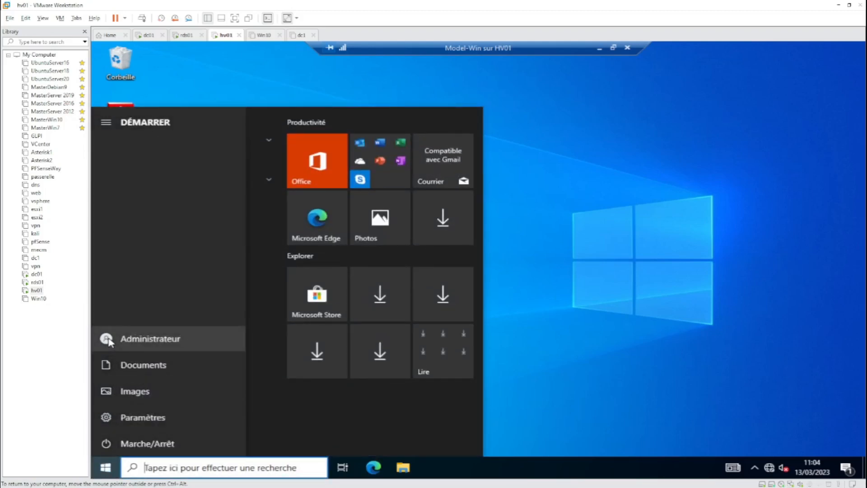
{"action": "left_click", "coordinate": [106, 470]}
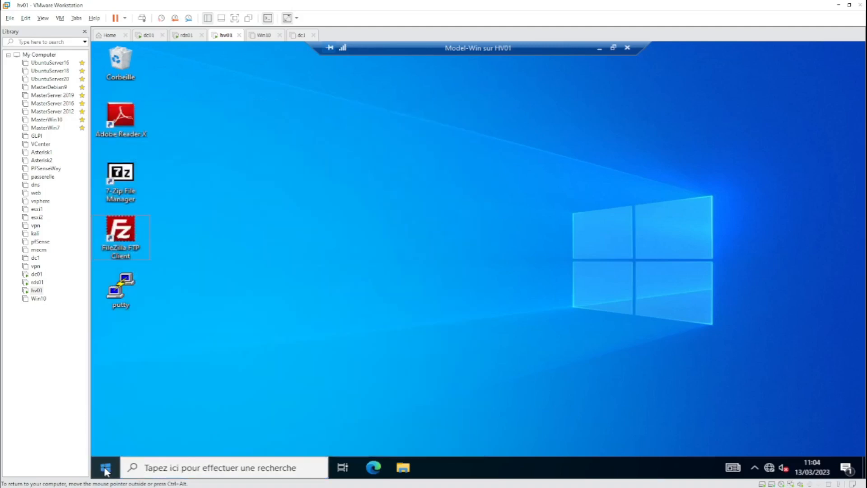
{"action": "left_click", "coordinate": [106, 471]}
{"action": "left_click", "coordinate": [106, 471]}
Open Gestion de l'ordinateur from the Administrateur session and display the local Utilisateurs folder.
{"action": "right_click", "coordinate": [106, 469]}
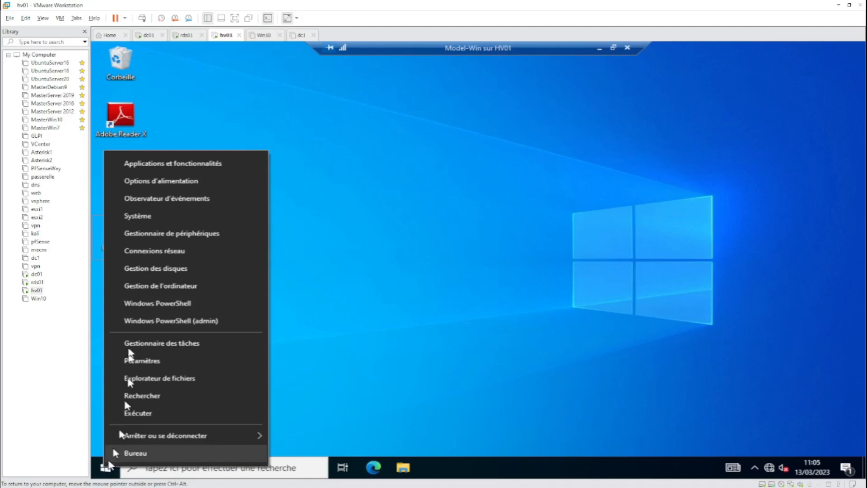
{"action": "left_click", "coordinate": [148, 288]}
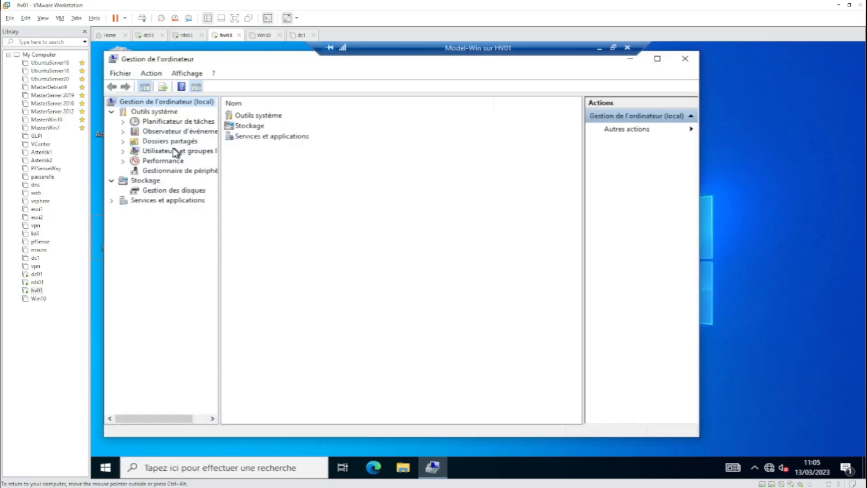
{"action": "left_click", "coordinate": [176, 152]}
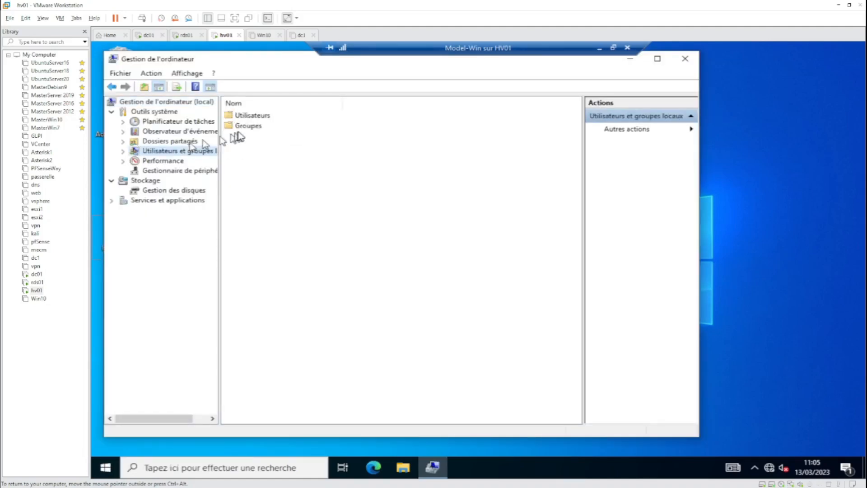
{"action": "double_click", "coordinate": [251, 117]}
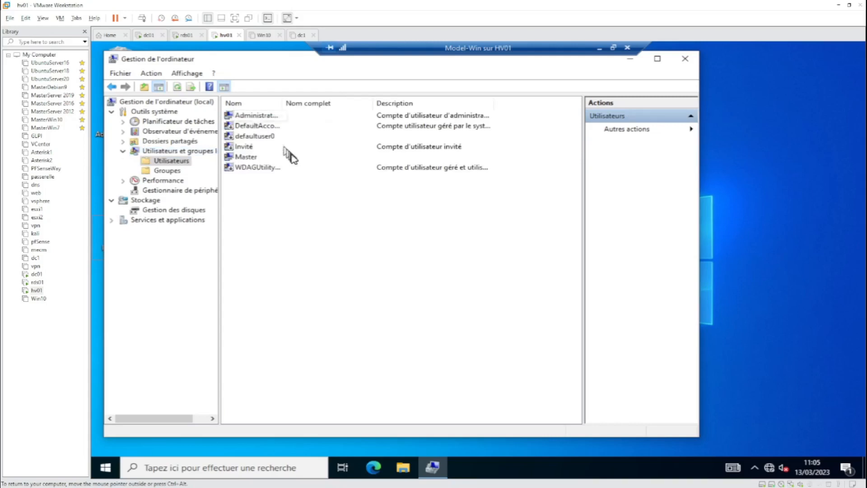
Delete the local user account Master, accepting both confirmations, and close Gestion de l'ordinateur.
{"action": "left_click", "coordinate": [249, 158]}
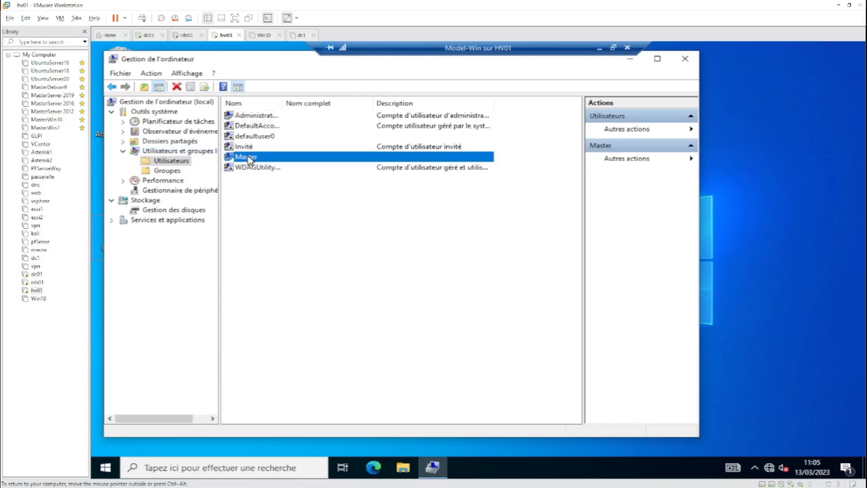
{"action": "right_click", "coordinate": [249, 159]}
{"action": "left_click", "coordinate": [280, 193]}
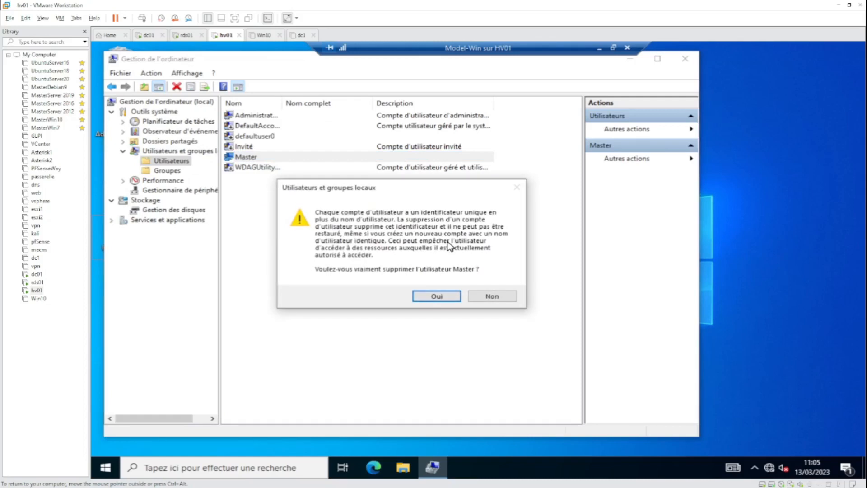
{"action": "left_click", "coordinate": [441, 298]}
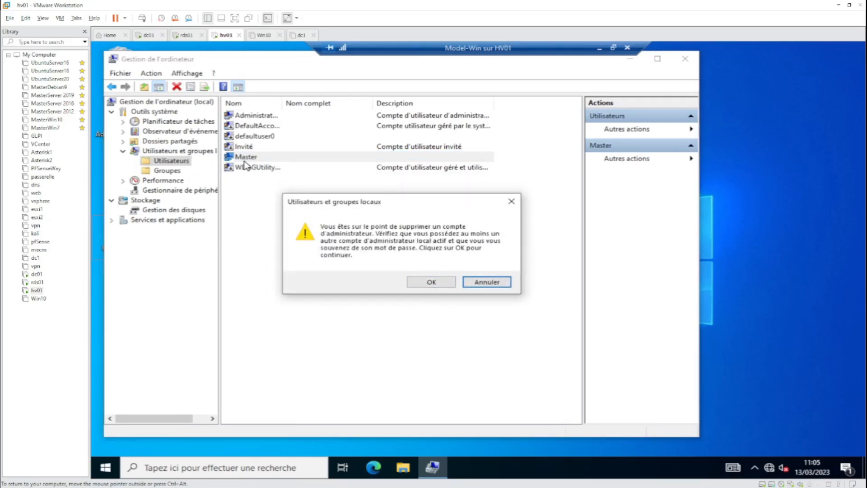
{"action": "left_click", "coordinate": [434, 282]}
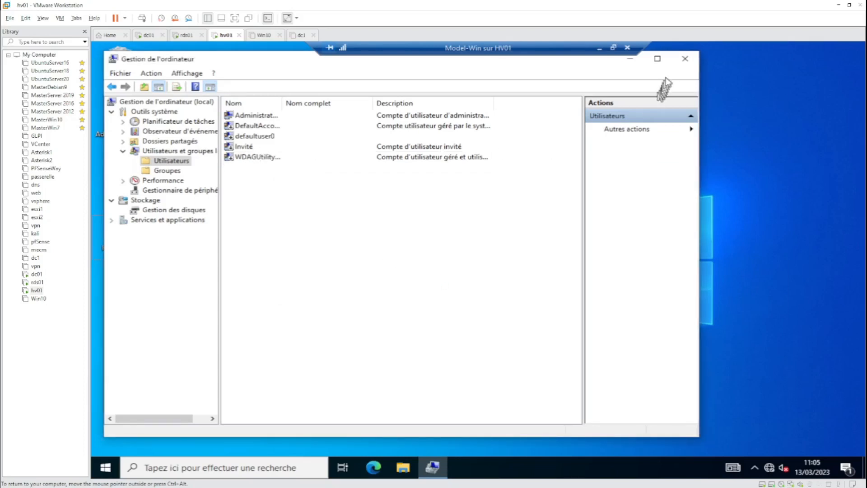
{"action": "left_click", "coordinate": [686, 63]}
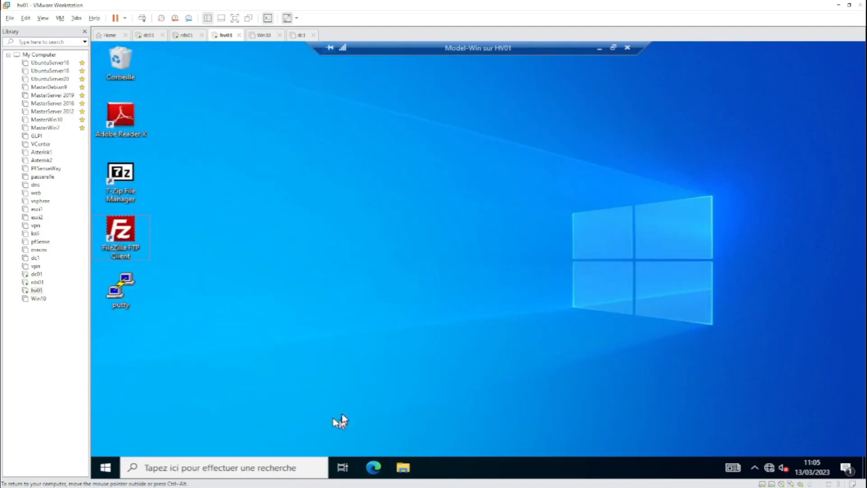
Open Ce PC in the file explorer and rename the local disk C: to System.
{"action": "left_click", "coordinate": [400, 470]}
{"action": "left_click", "coordinate": [289, 254]}
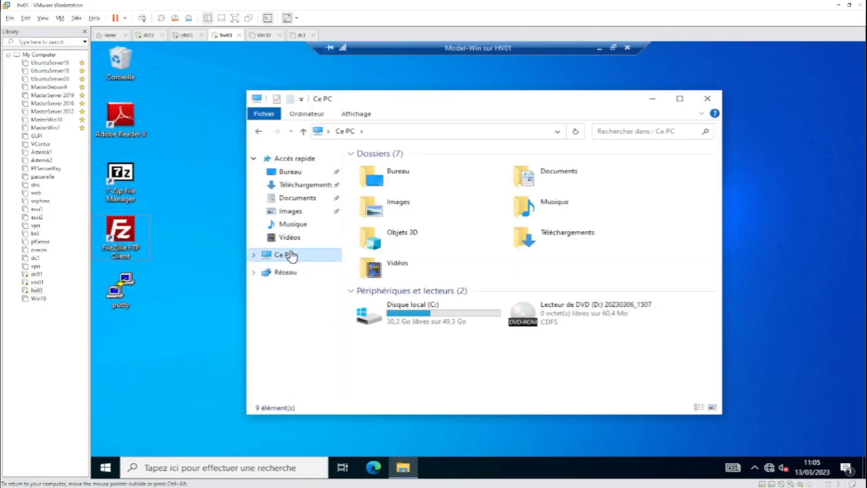
{"action": "left_click", "coordinate": [425, 312]}
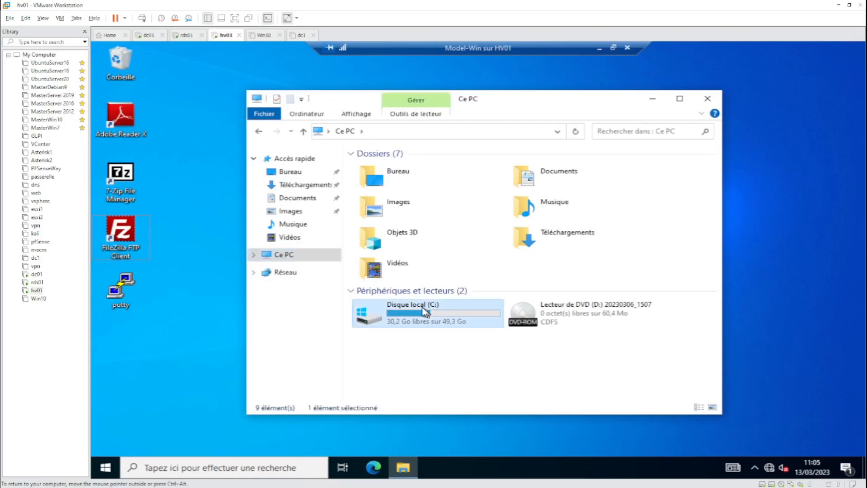
{"action": "left_click", "coordinate": [416, 303]}
{"action": "type", "text": "System (C:"}
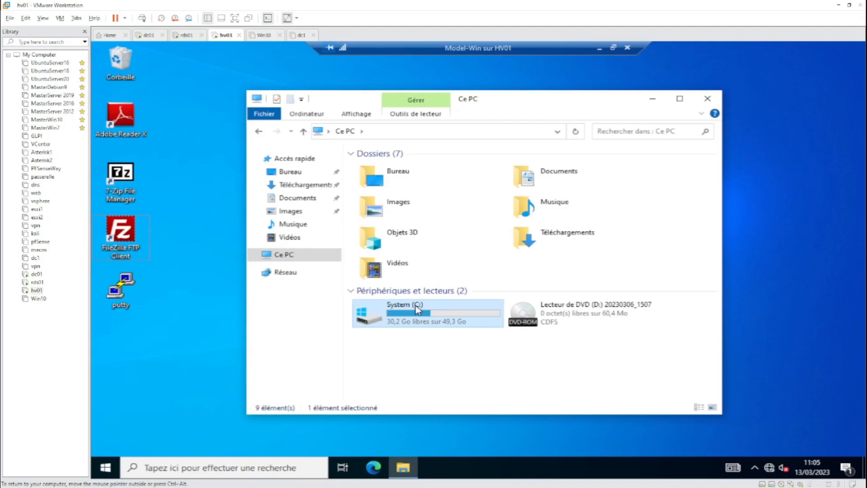
Start Nettoyage de disque from the System (C:) properties and add Fichiers d'optimisation de livraison and Corbeille to the files to delete.
{"action": "right_click", "coordinate": [415, 305]}
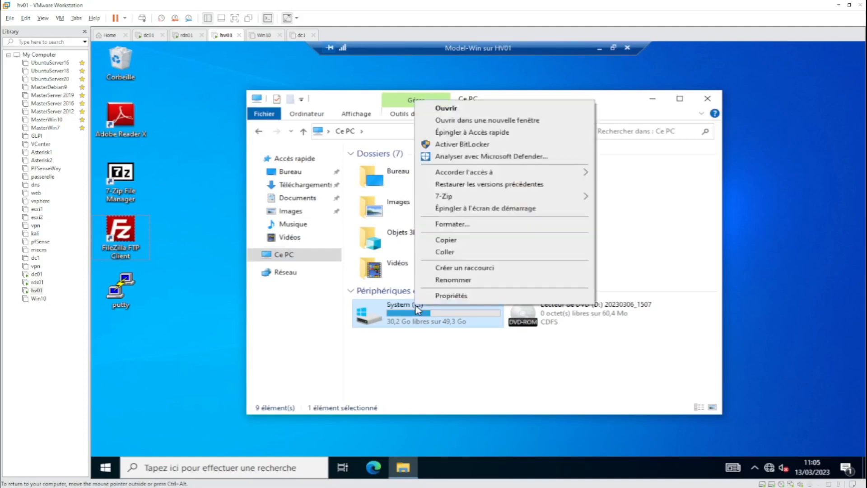
{"action": "left_click", "coordinate": [469, 297]}
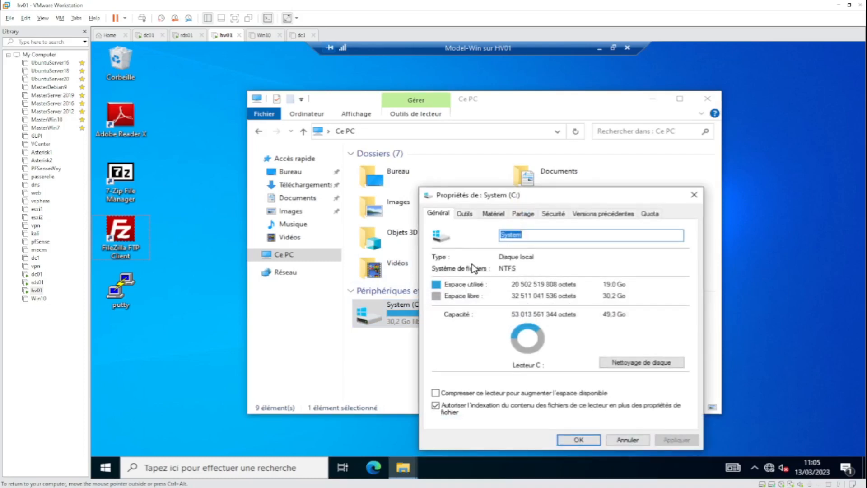
{"action": "left_click", "coordinate": [652, 363]}
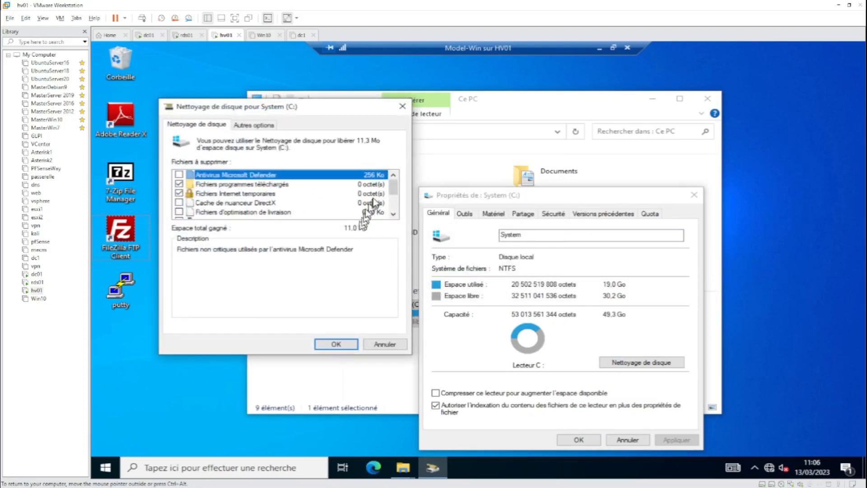
{"action": "left_click", "coordinate": [179, 211]}
{"action": "scroll", "coordinate": [298, 206], "scroll_direction": "down", "scroll_amount": 2}
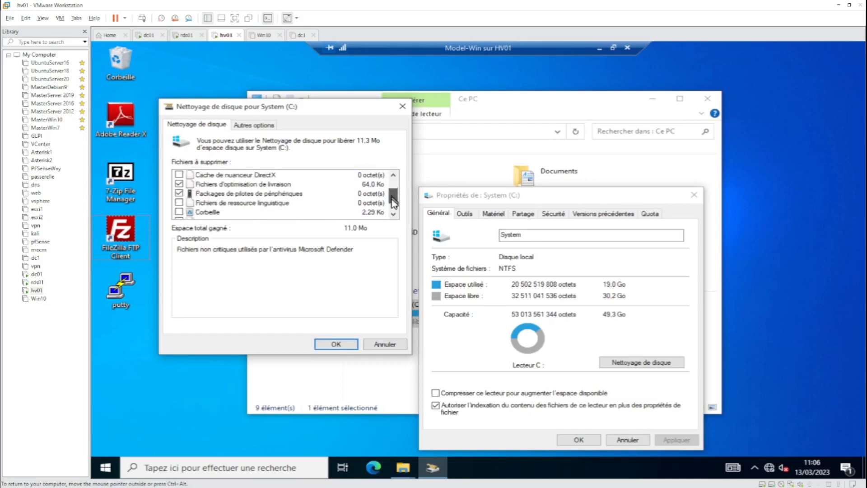
{"action": "left_click", "coordinate": [179, 193]}
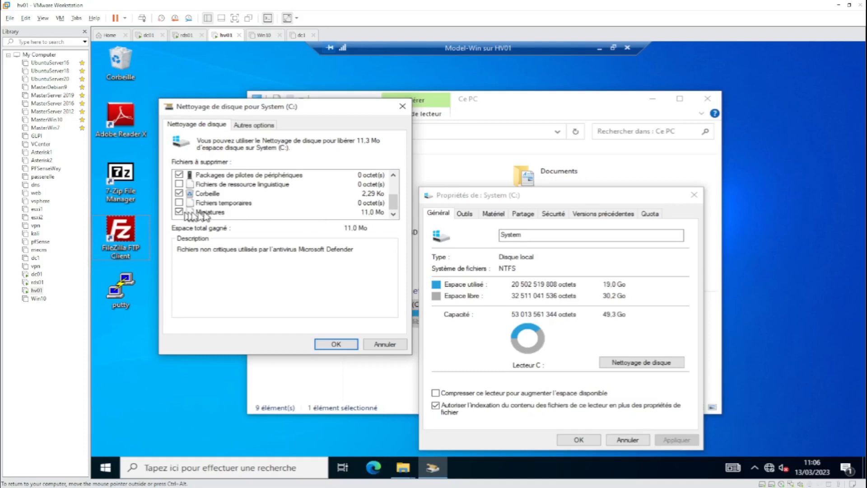
{"action": "left_click_drag", "start_coordinate": [393, 202], "coordinate": [400, 171]}
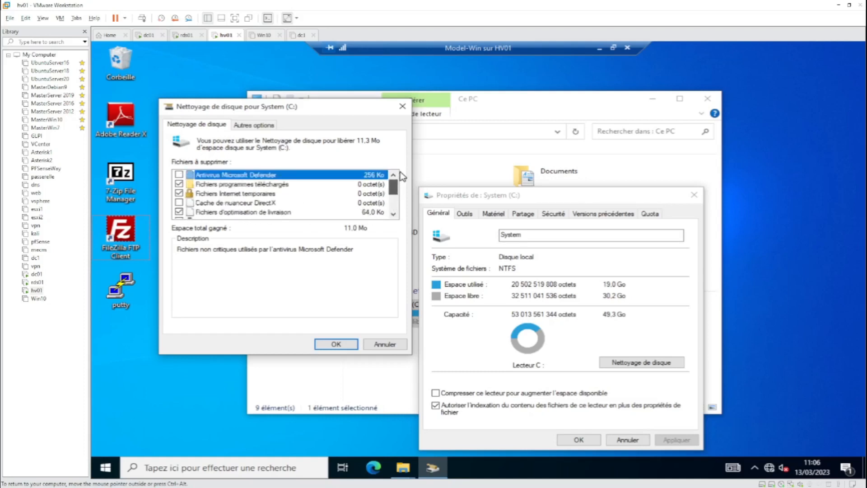
Run the disk cleanup, confirm the permanent file deletion, and close the drive properties and the explorer window.
{"action": "left_click", "coordinate": [337, 344]}
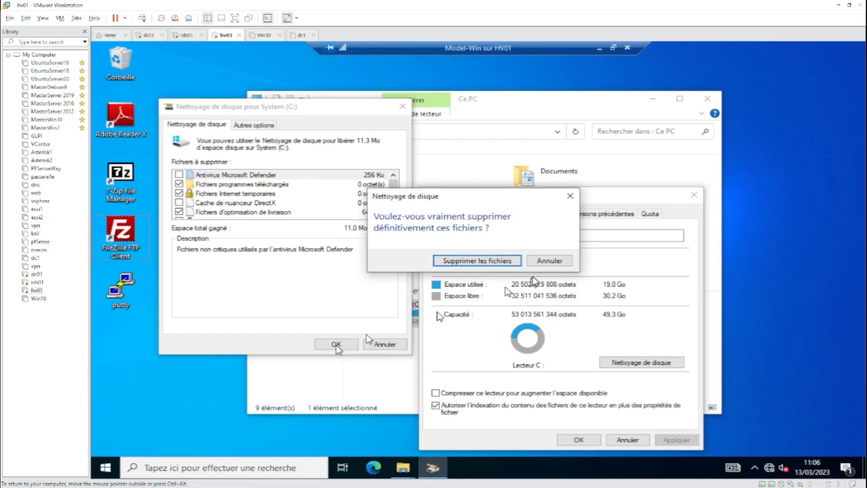
{"action": "left_click", "coordinate": [500, 262]}
{"action": "left_click", "coordinate": [580, 440]}
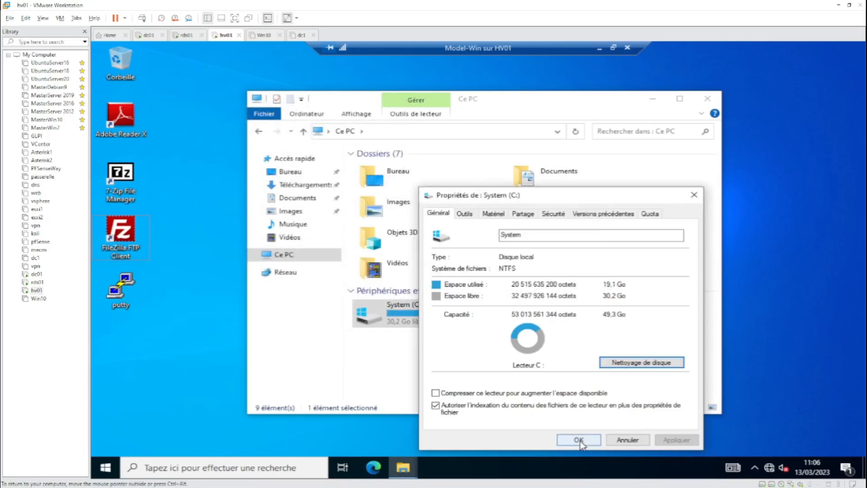
{"action": "left_click", "coordinate": [715, 104]}
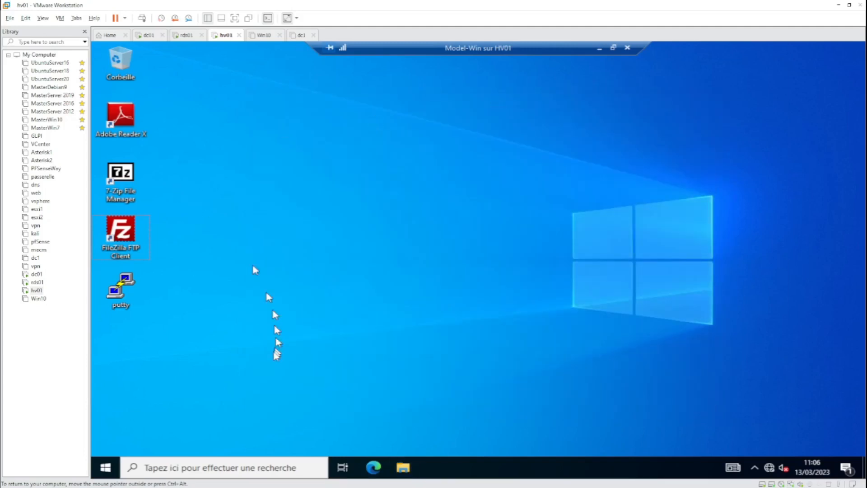
Shut down Windows in the Model-Win virtual machine and close its connection window.
{"action": "left_click", "coordinate": [105, 467]}
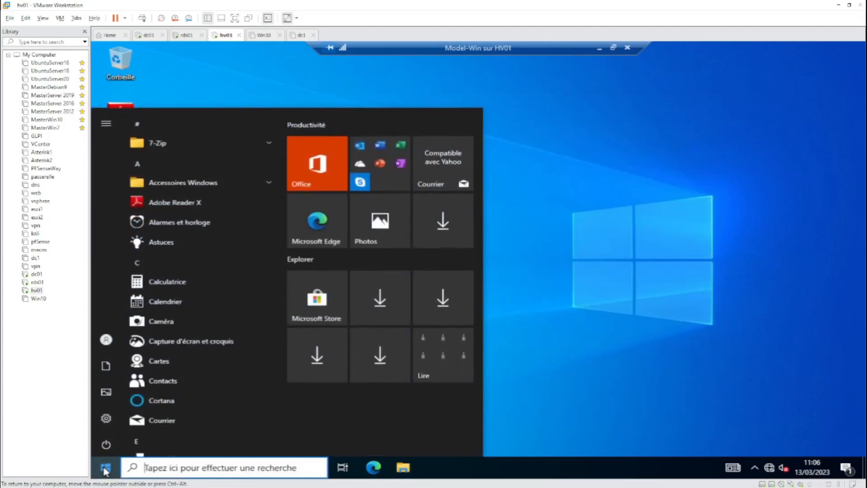
{"action": "left_click", "coordinate": [106, 445]}
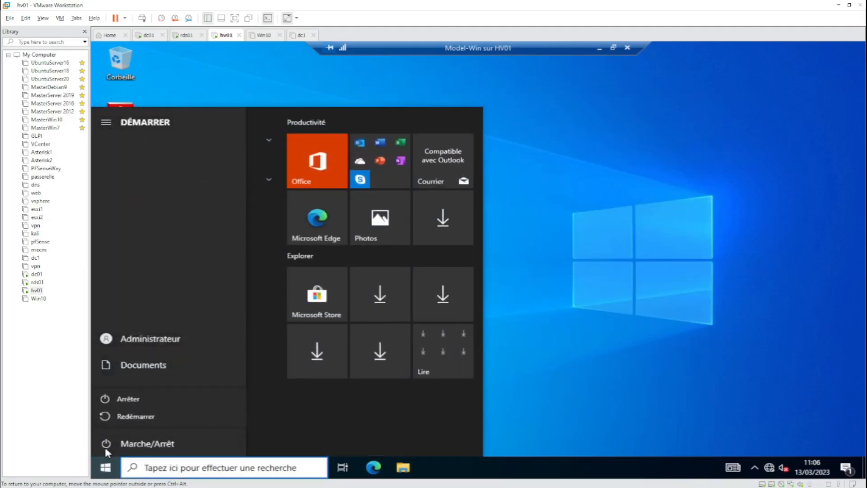
{"action": "left_click", "coordinate": [126, 398]}
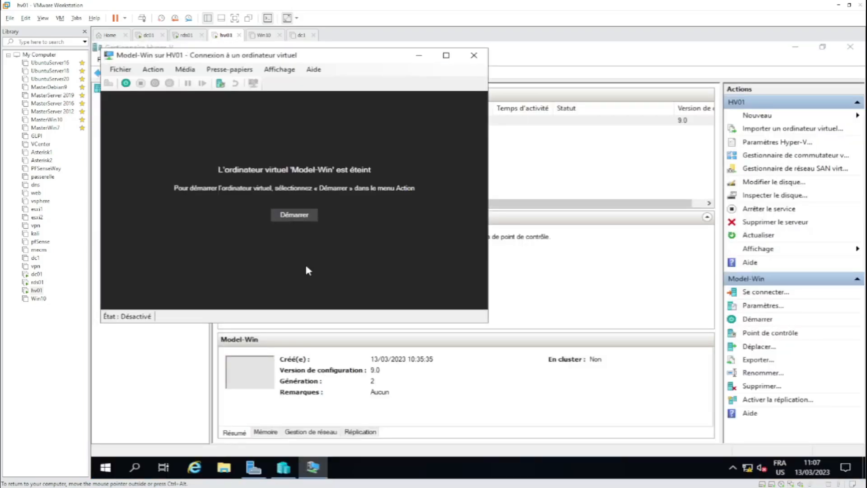
{"action": "left_click", "coordinate": [477, 61]}
Set the RAM of the Model-Win virtual machine to 2048 Mo, apply the change and close its settings.
{"action": "right_click", "coordinate": [267, 123]}
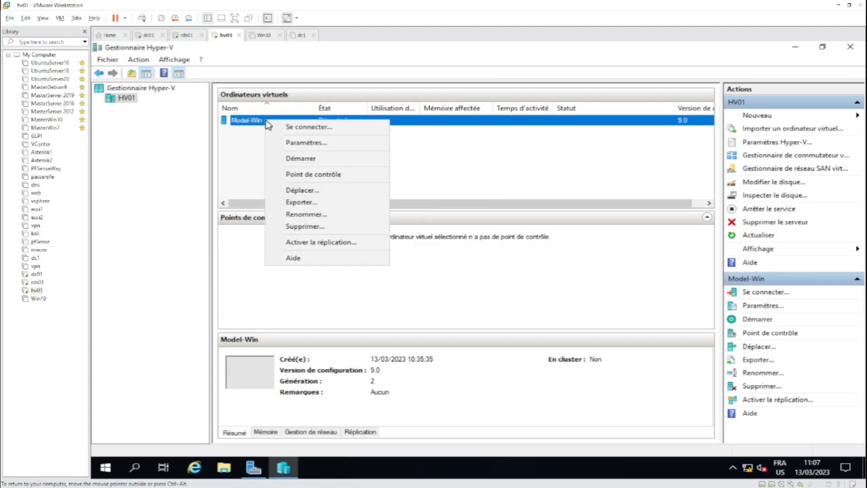
{"action": "left_click", "coordinate": [303, 144]}
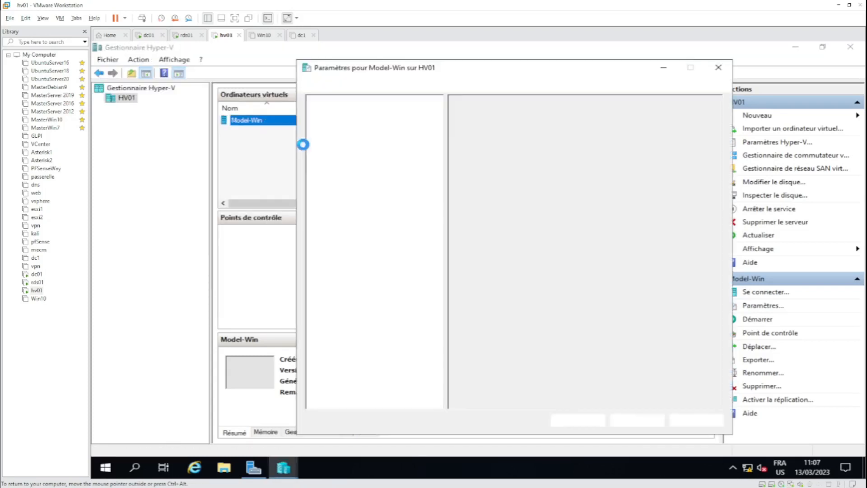
{"action": "left_click", "coordinate": [341, 161]}
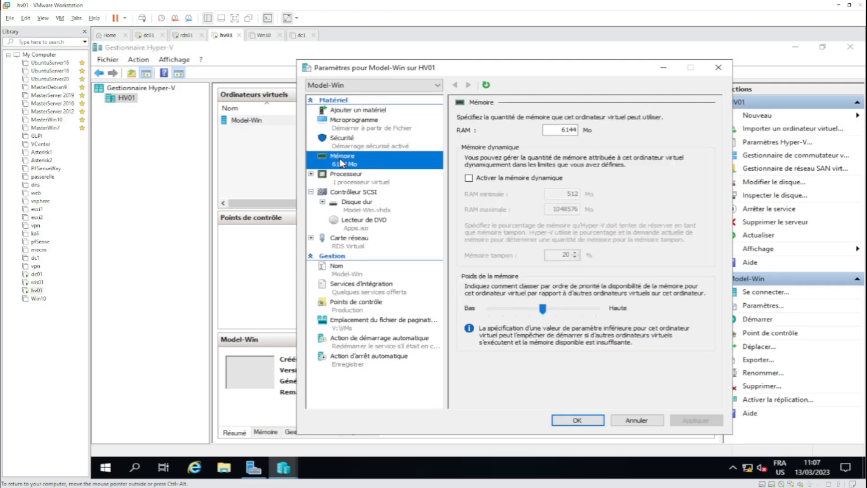
{"action": "double_click", "coordinate": [562, 130]}
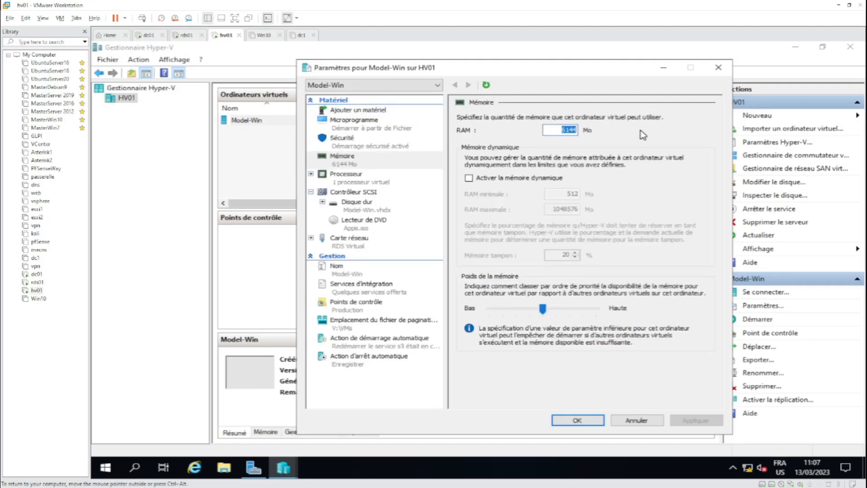
{"action": "key", "text": "BackSpace"}
{"action": "key", "text": "BackSpace"}
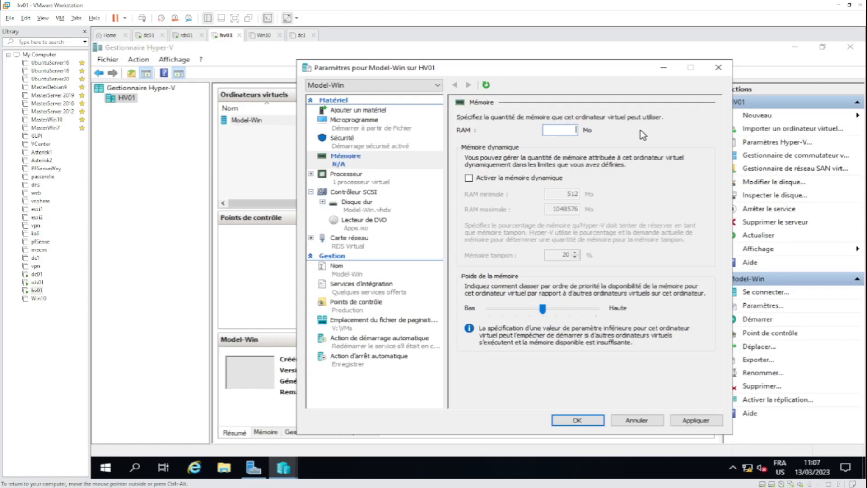
{"action": "type", "text": "2048"}
{"action": "left_click", "coordinate": [354, 177]}
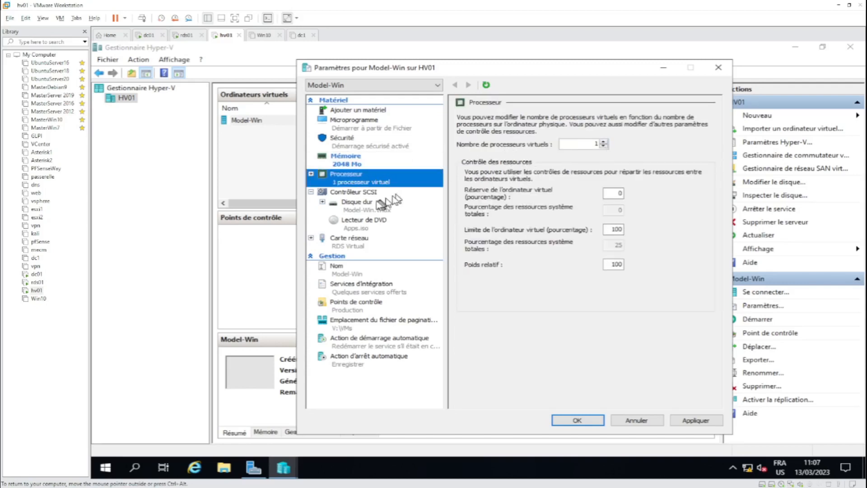
{"action": "left_click", "coordinate": [357, 160]}
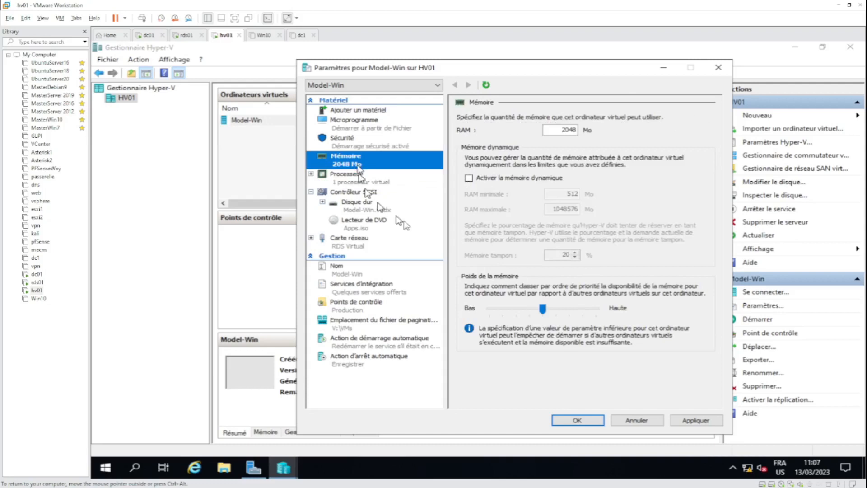
{"action": "left_click", "coordinate": [693, 419]}
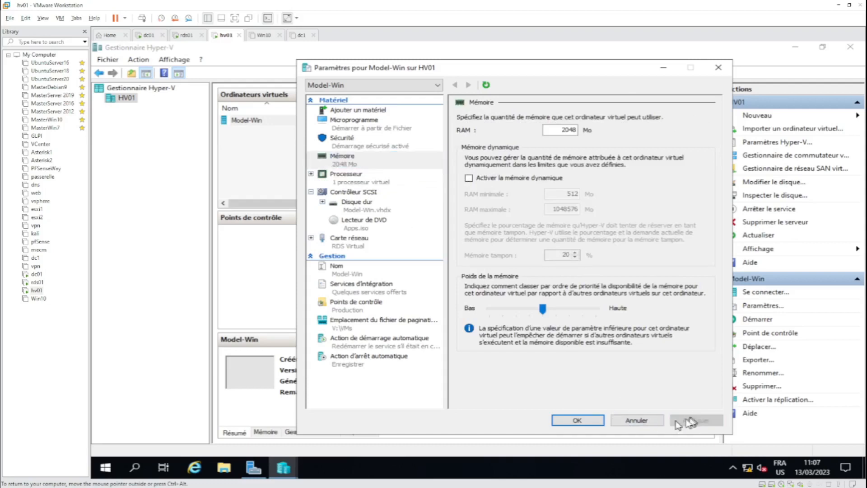
{"action": "left_click", "coordinate": [577, 420]}
Connect to the Model-Win virtual machine from Gestionnaire Hyper-V and start it.
{"action": "right_click", "coordinate": [288, 125]}
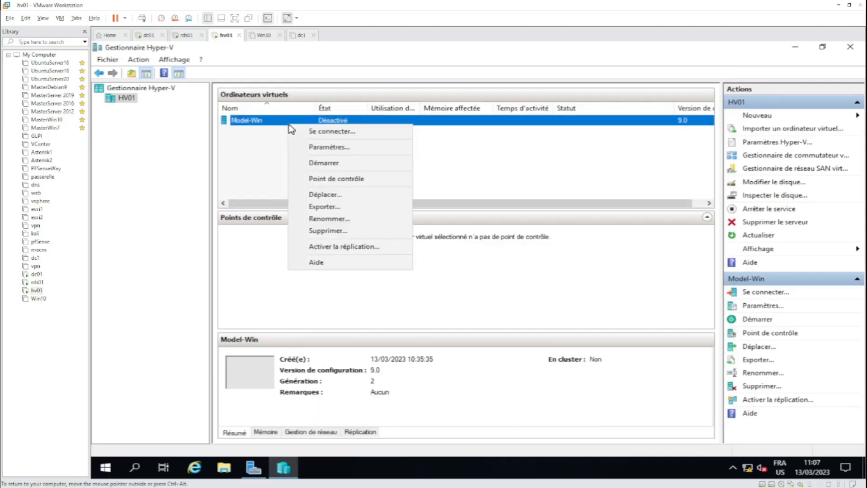
{"action": "left_click", "coordinate": [300, 131]}
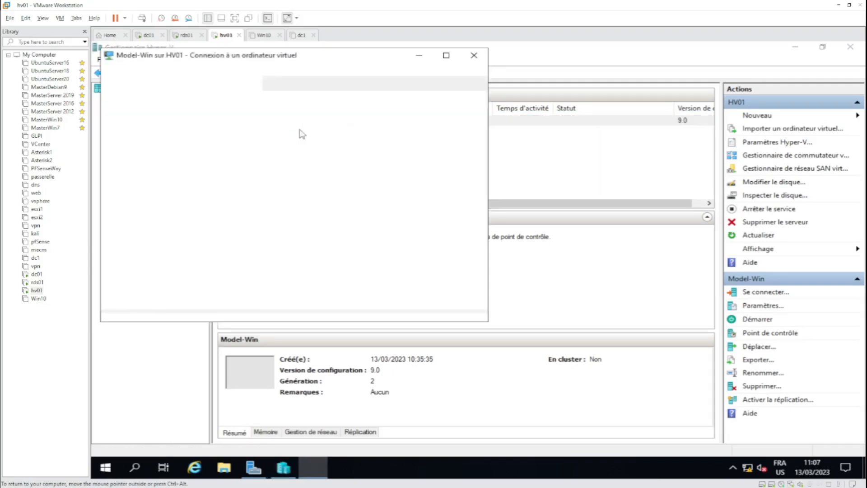
{"action": "left_click", "coordinate": [295, 215]}
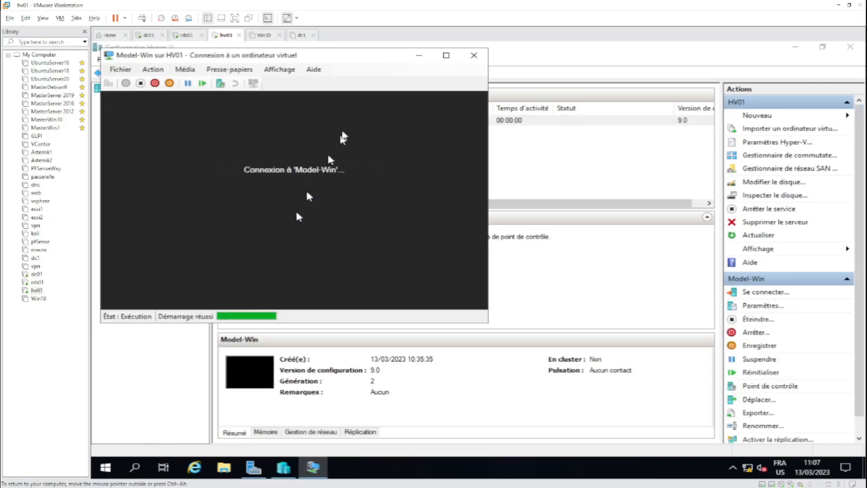
{"action": "left_click_drag", "start_coordinate": [360, 55], "coordinate": [469, 103]}
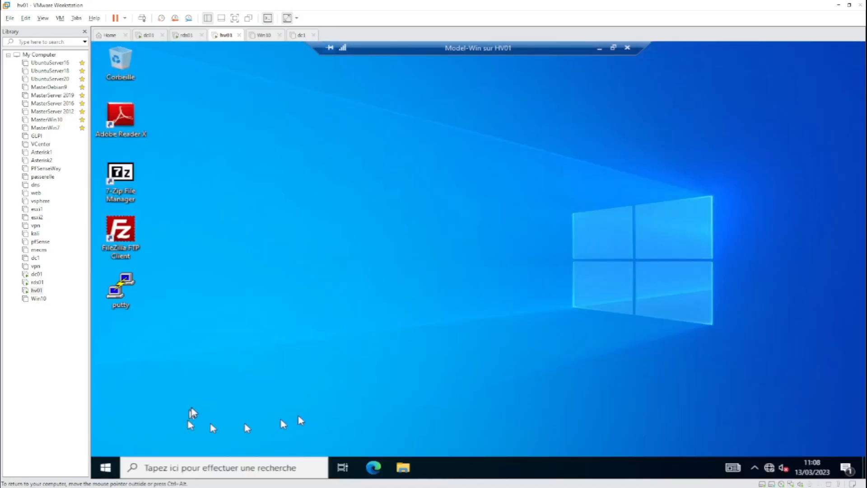
Open the Sysprep folder in the Model-Win session by running the command sysprep from Exécuter.
{"action": "right_click", "coordinate": [106, 470]}
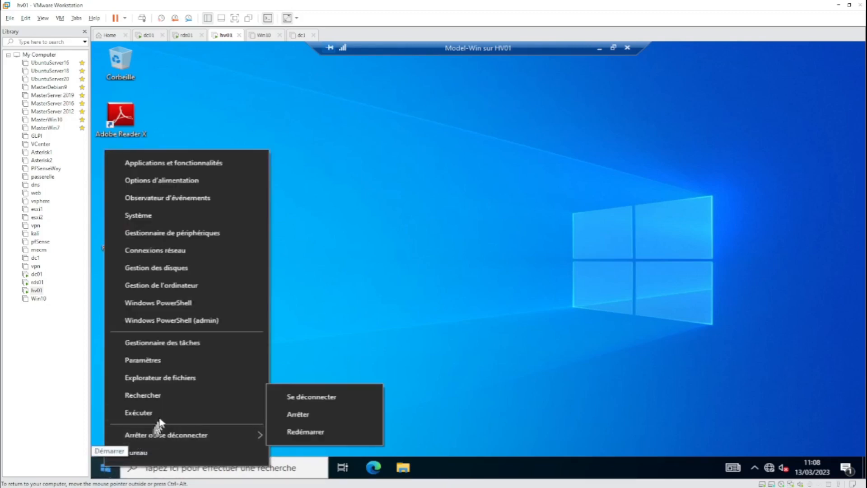
{"action": "left_click", "coordinate": [164, 418]}
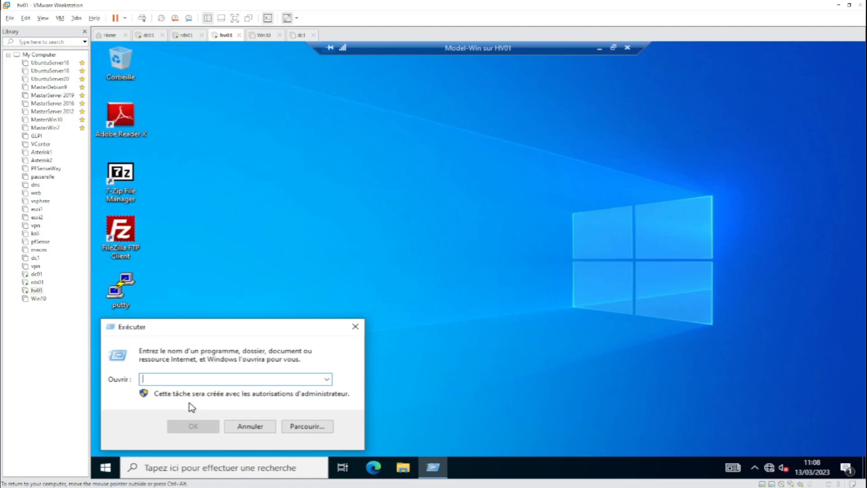
{"action": "type", "text": "sysprep"}
{"action": "key", "text": "Return"}
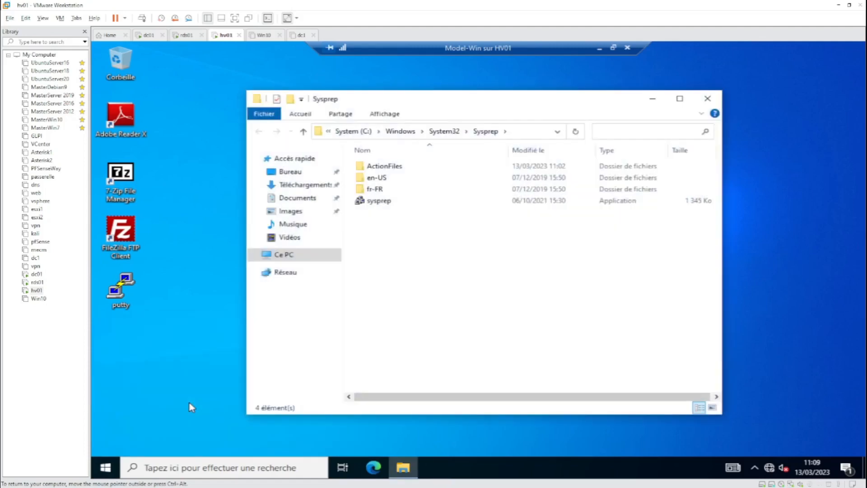
Run sysprep as administrator with OOBE mode, Généraliser and Arrêter le système, and close the Model-Win connection window after shutdown.
{"action": "right_click", "coordinate": [381, 204]}
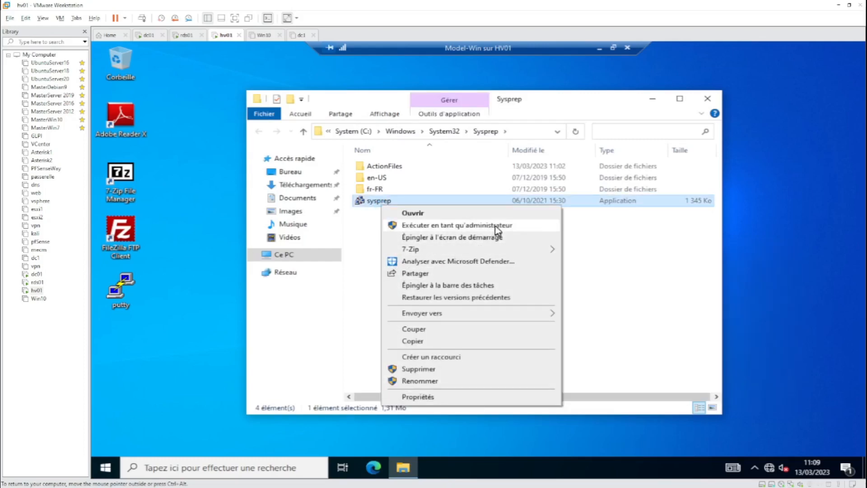
{"action": "left_click", "coordinate": [498, 225]}
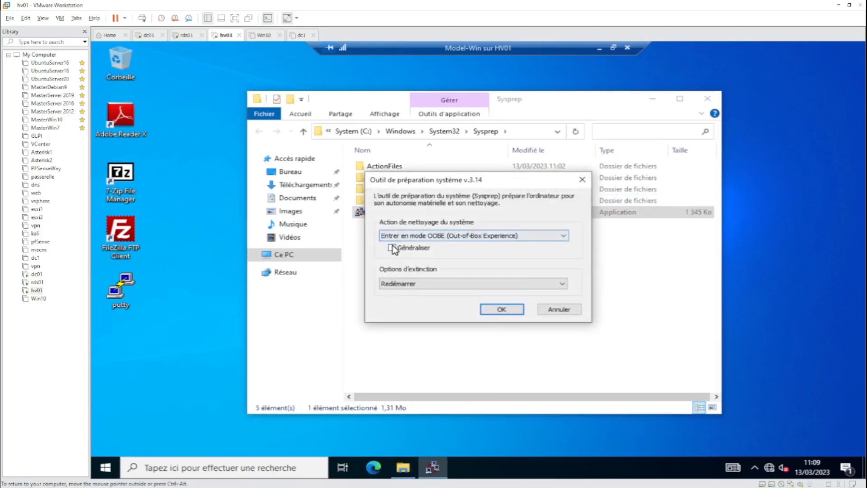
{"action": "left_click", "coordinate": [421, 283]}
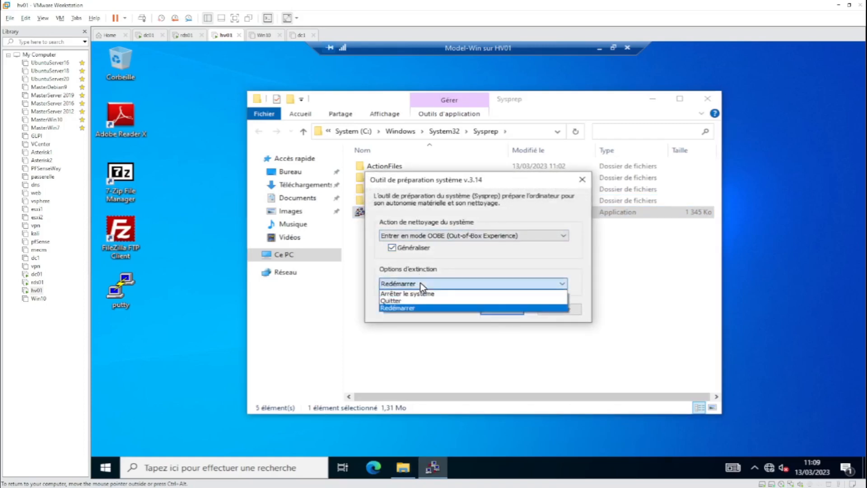
{"action": "left_click", "coordinate": [423, 292]}
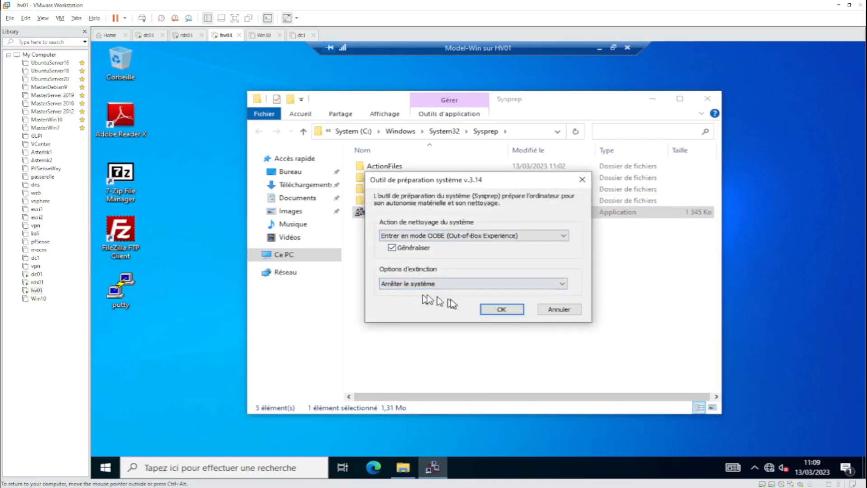
{"action": "left_click", "coordinate": [502, 310]}
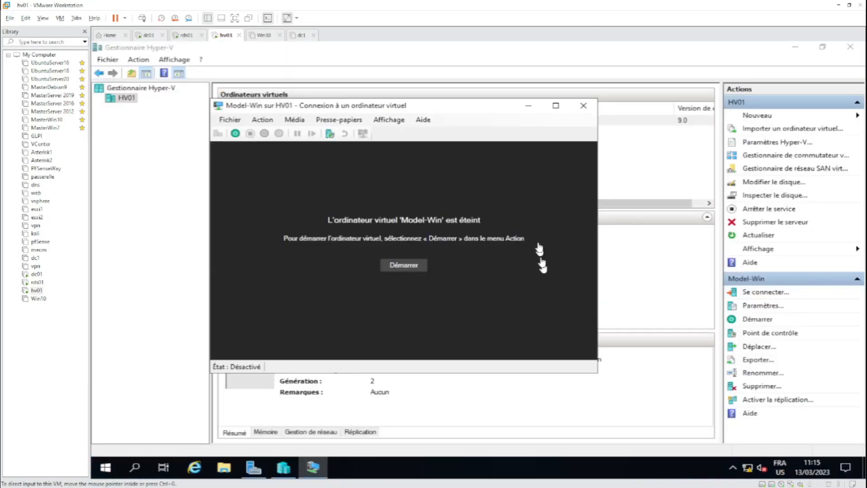
{"action": "left_click", "coordinate": [583, 105]}
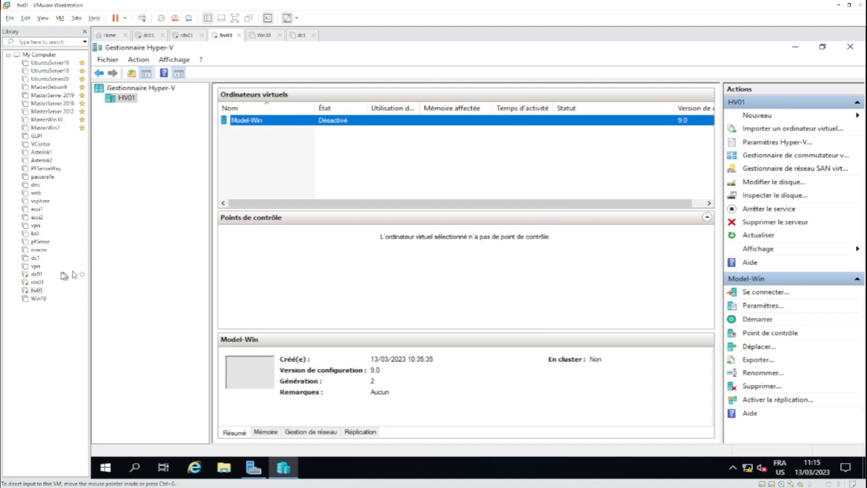
Switch to dc01 and check whether Fonctionnalités avancées is enabled in Utilisateurs et ordinateurs Active Directory.
{"action": "left_click", "coordinate": [36, 274]}
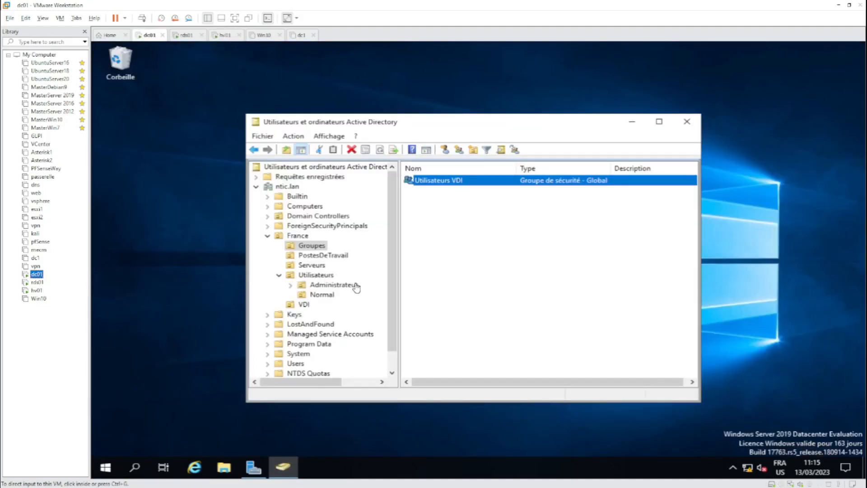
{"action": "left_click", "coordinate": [301, 306]}
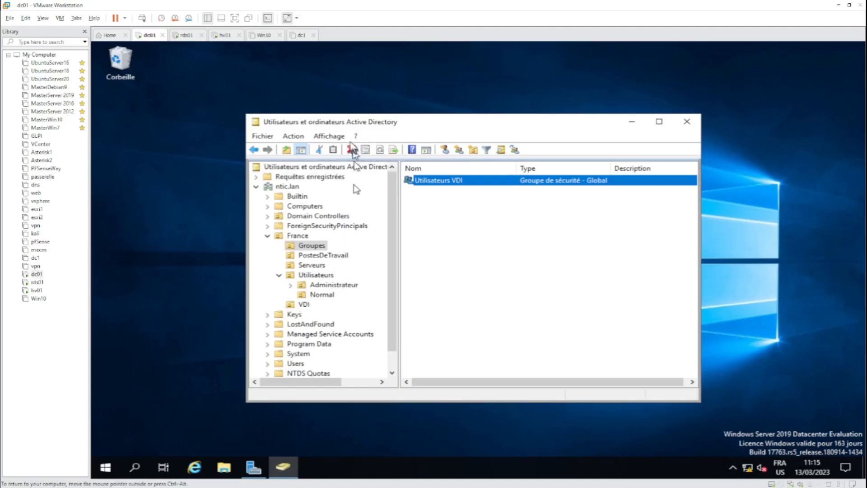
{"action": "left_click", "coordinate": [333, 137]}
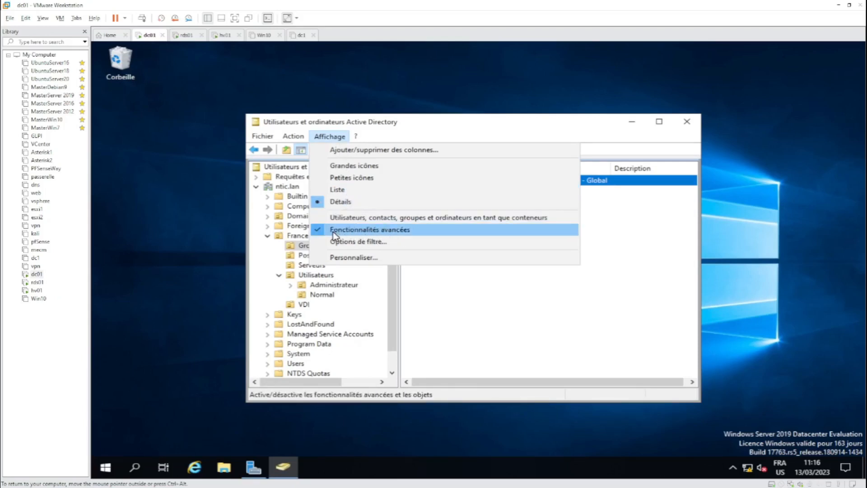
{"action": "left_click", "coordinate": [400, 315]}
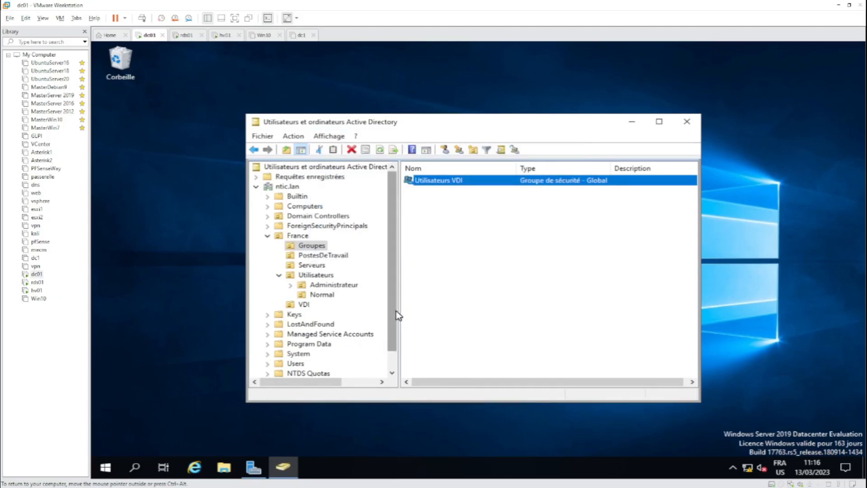
Copy the distinguishedName attribute value of the VDI organizational unit from its properties.
{"action": "left_click", "coordinate": [305, 305]}
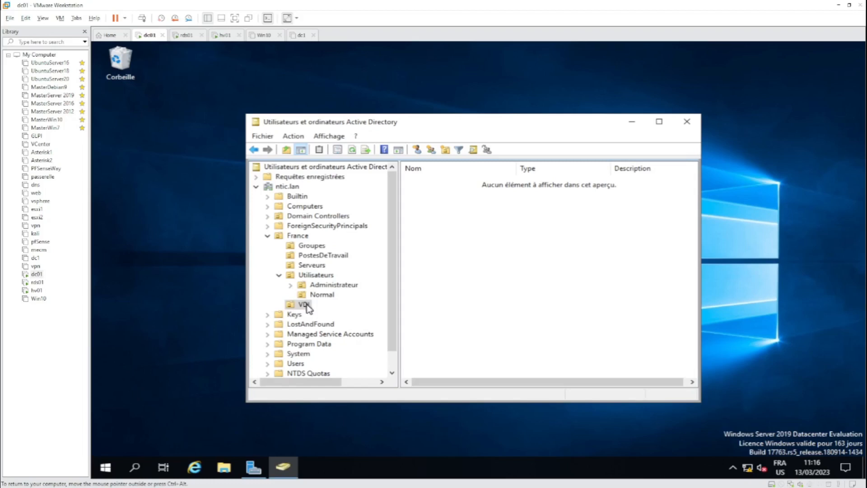
{"action": "right_click", "coordinate": [307, 305]}
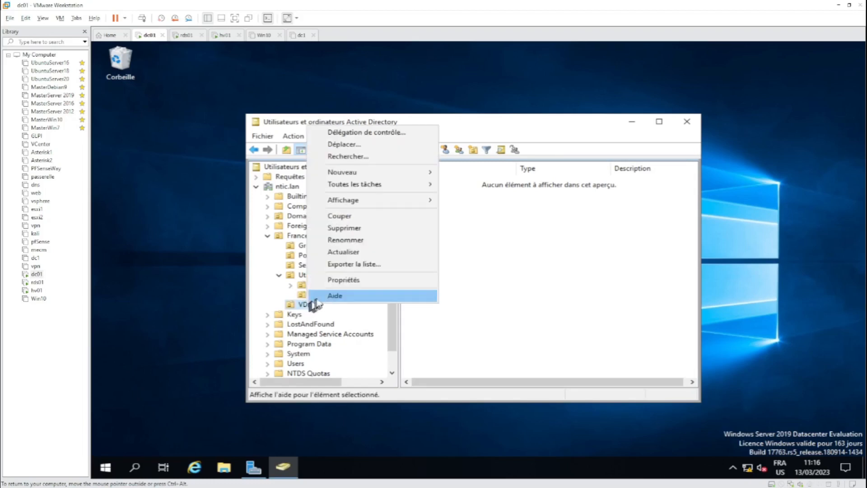
{"action": "left_click", "coordinate": [344, 281]}
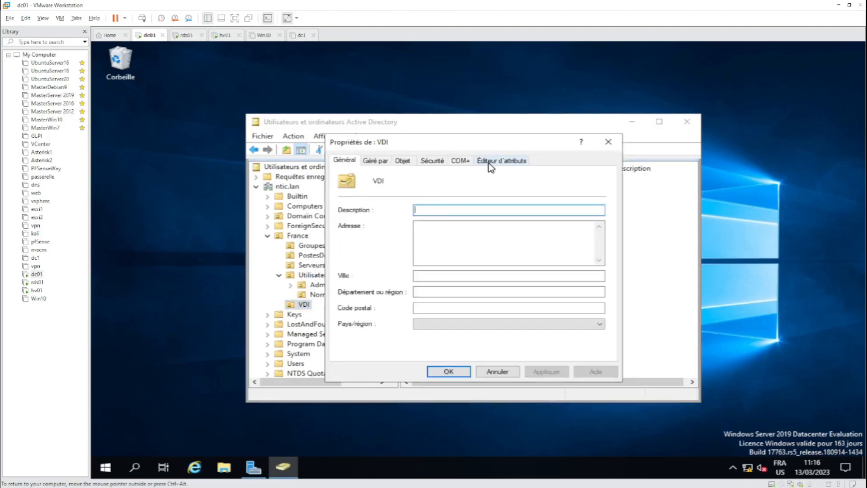
{"action": "left_click", "coordinate": [490, 164]}
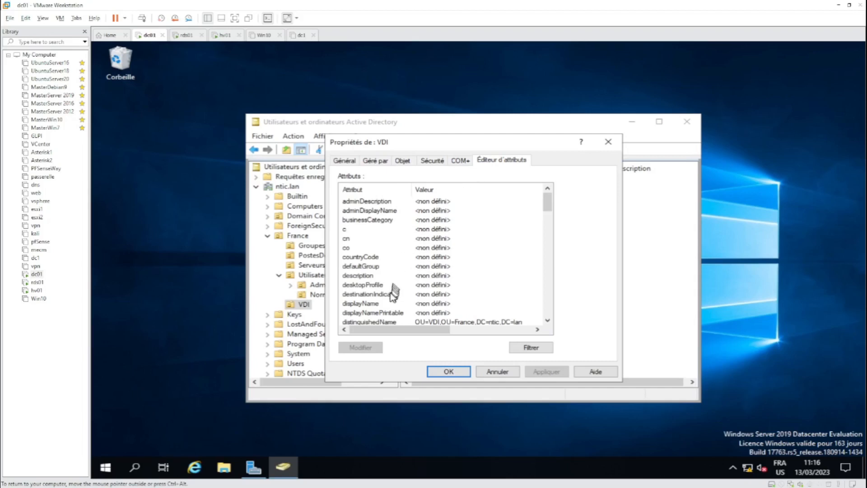
{"action": "left_click", "coordinate": [369, 323]}
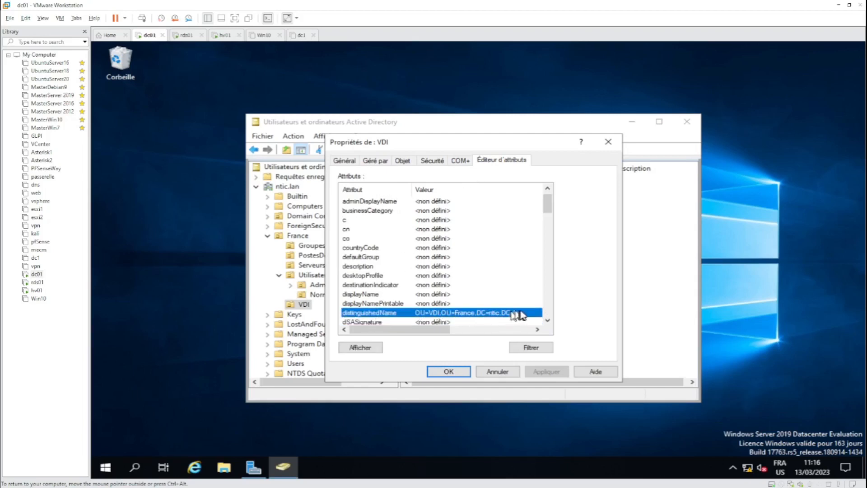
{"action": "left_click", "coordinate": [362, 348]}
{"action": "key", "text": "ctrl+c"}
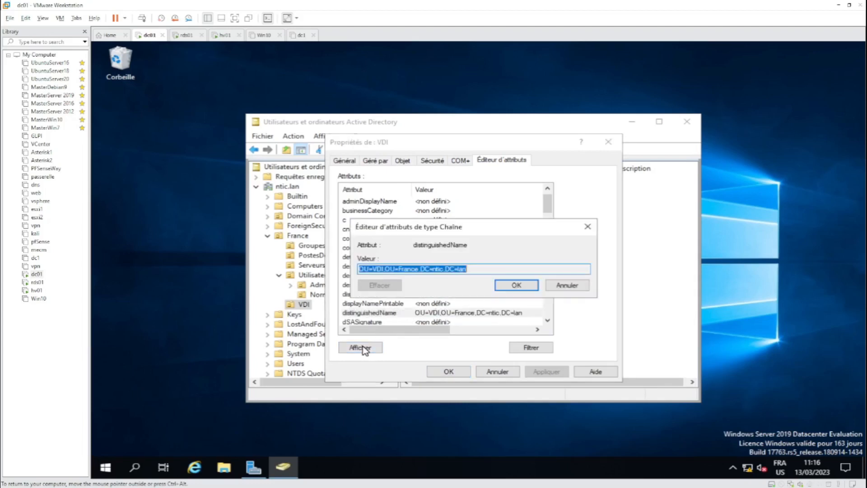
{"action": "right_click", "coordinate": [453, 273]}
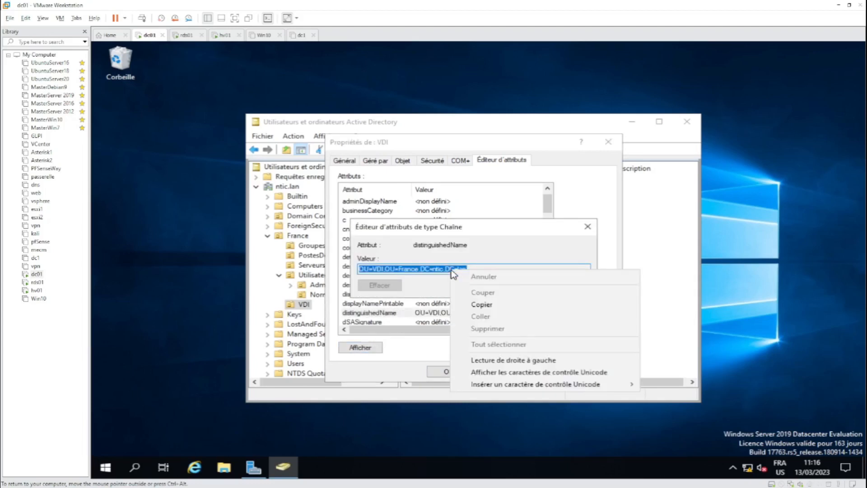
{"action": "left_click", "coordinate": [480, 302]}
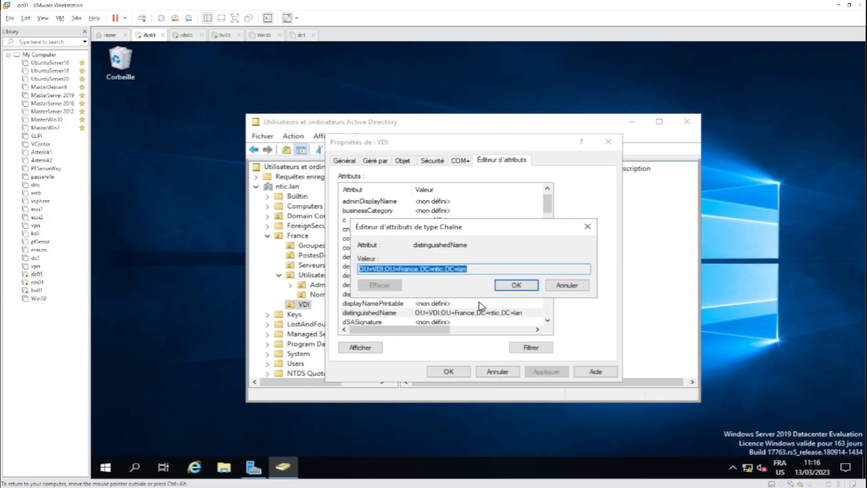
{"action": "left_click", "coordinate": [565, 285]}
On hv01, paste the copied distinguished name into a new Bloc-notes document, then minimize it and Gestionnaire Hyper-V.
{"action": "left_click", "coordinate": [37, 290]}
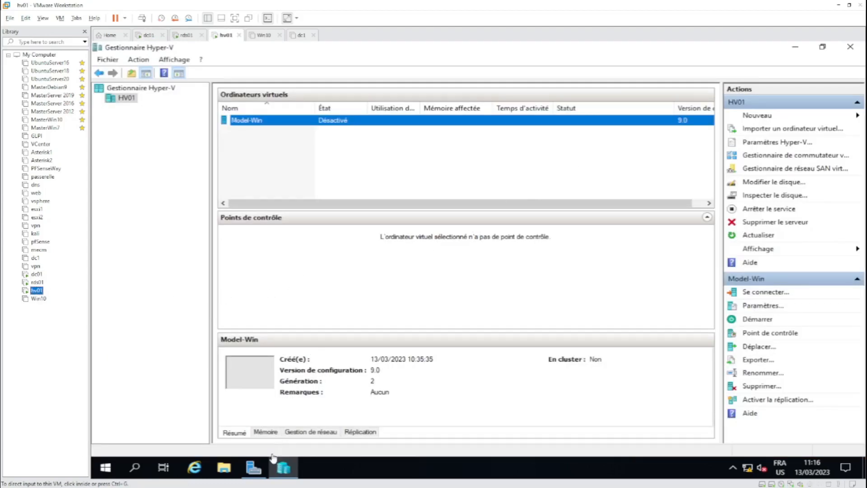
{"action": "left_click", "coordinate": [106, 470]}
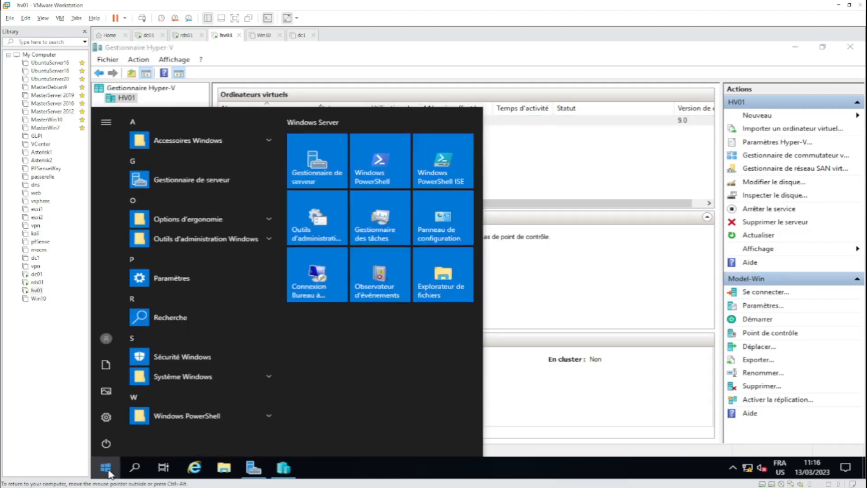
{"action": "left_click", "coordinate": [108, 470]}
{"action": "left_click", "coordinate": [136, 468]}
{"action": "type", "text": "bloc"}
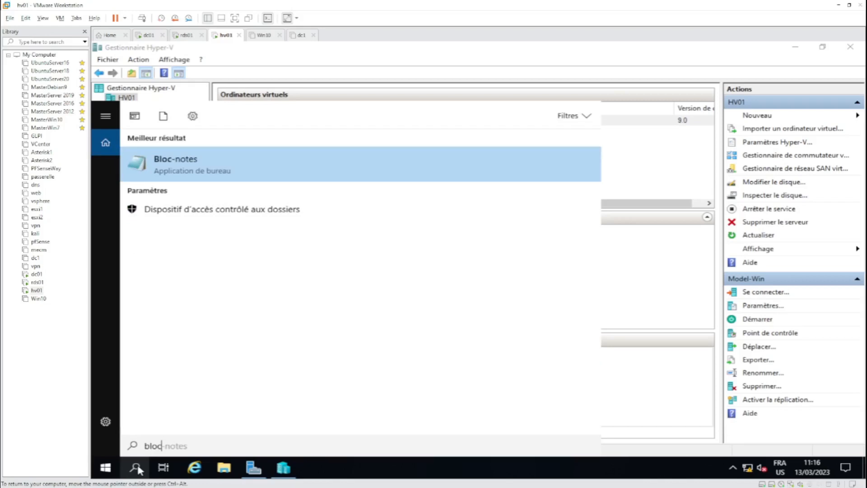
{"action": "left_click", "coordinate": [217, 168]}
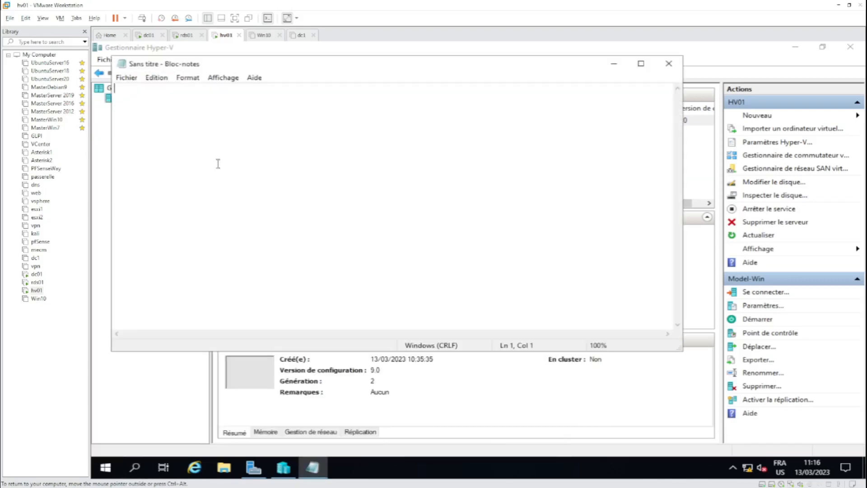
{"action": "right_click", "coordinate": [249, 175]}
{"action": "left_click", "coordinate": [290, 218]}
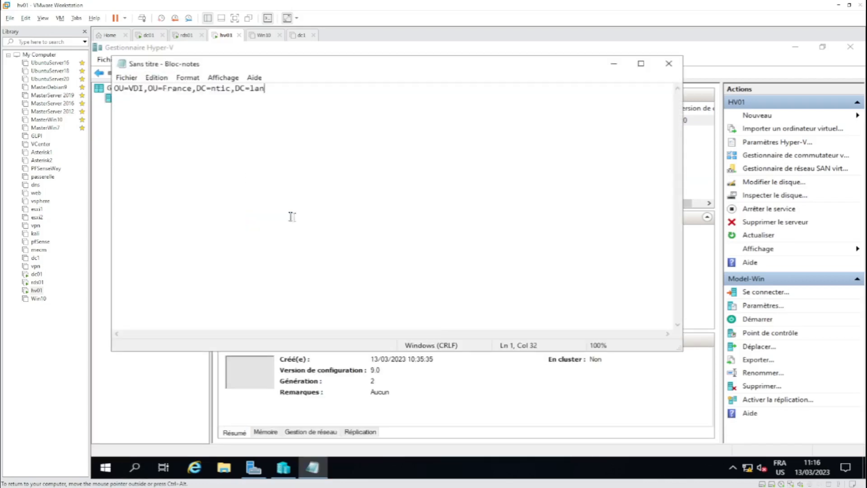
{"action": "left_click", "coordinate": [614, 64]}
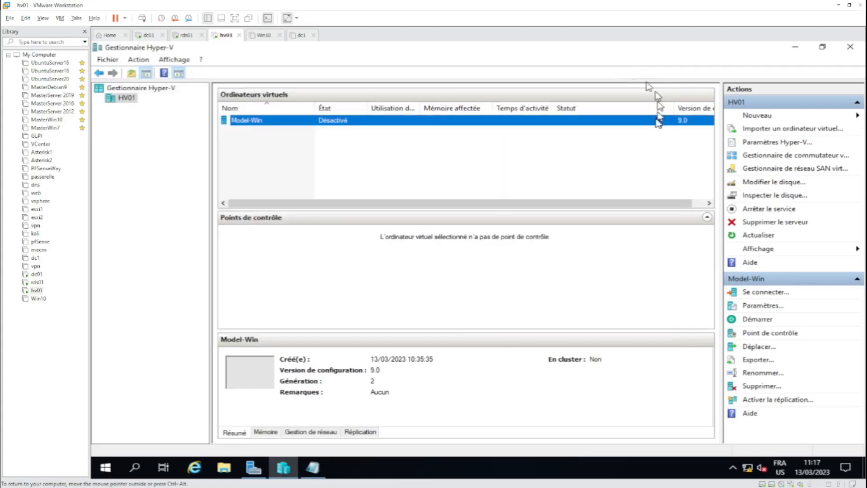
{"action": "left_click", "coordinate": [795, 47]}
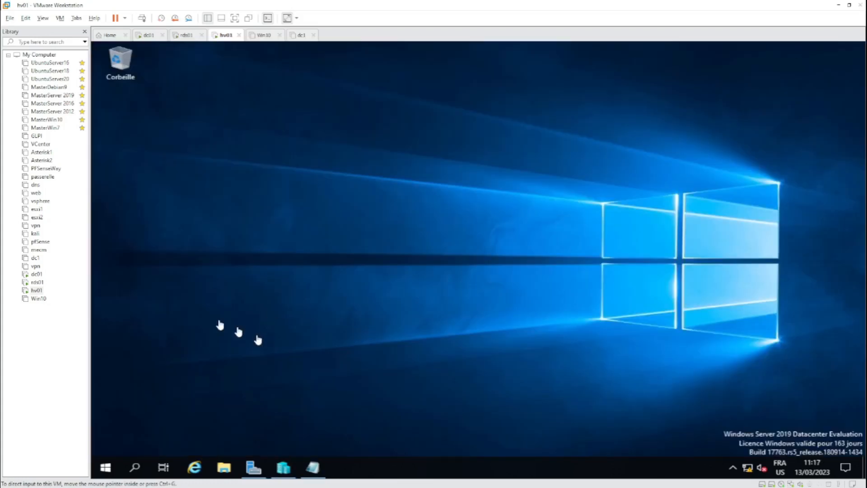
On rds01, start creating a virtual desktop collection and name it VDI-Personnel.
{"action": "left_click", "coordinate": [37, 283]}
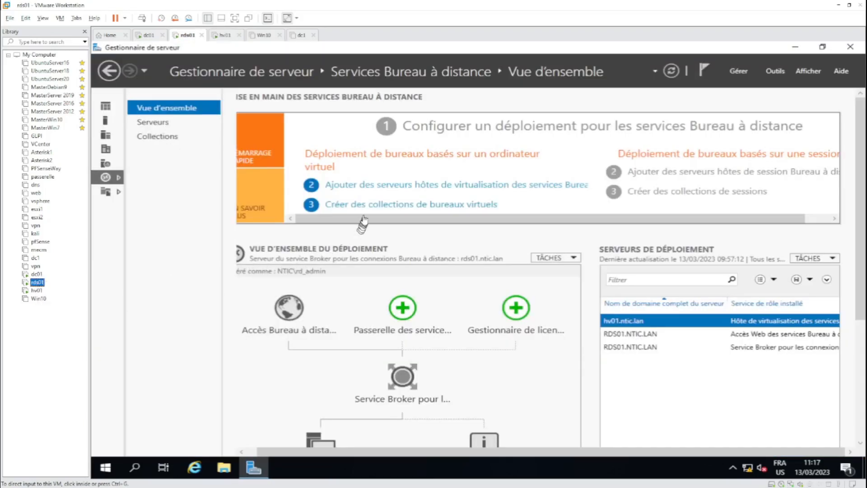
{"action": "left_click", "coordinate": [415, 211]}
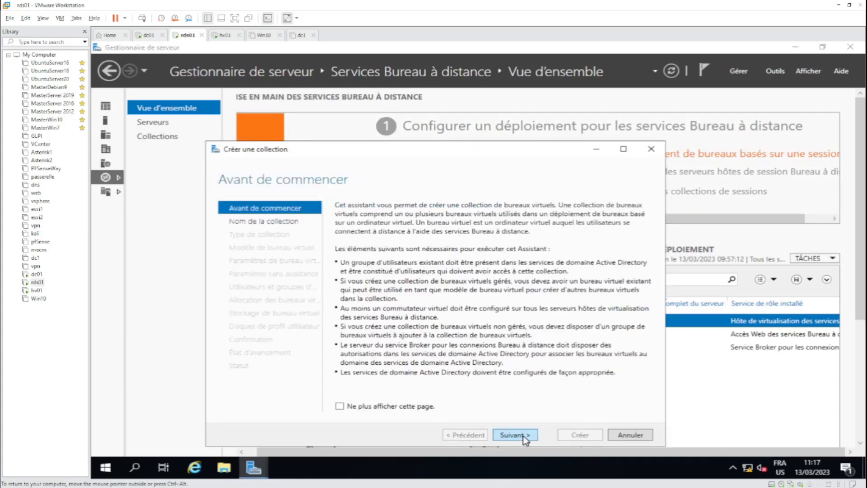
{"action": "left_click", "coordinate": [515, 435]}
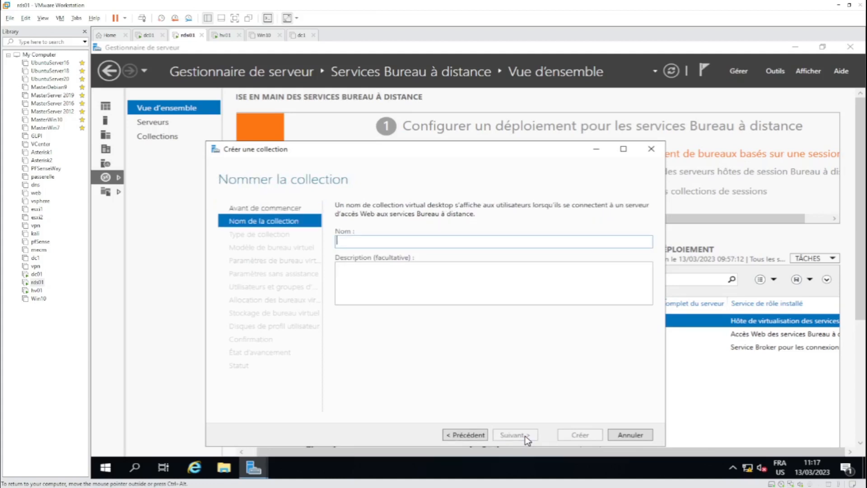
{"action": "type", "text": "VDI-Pe"}
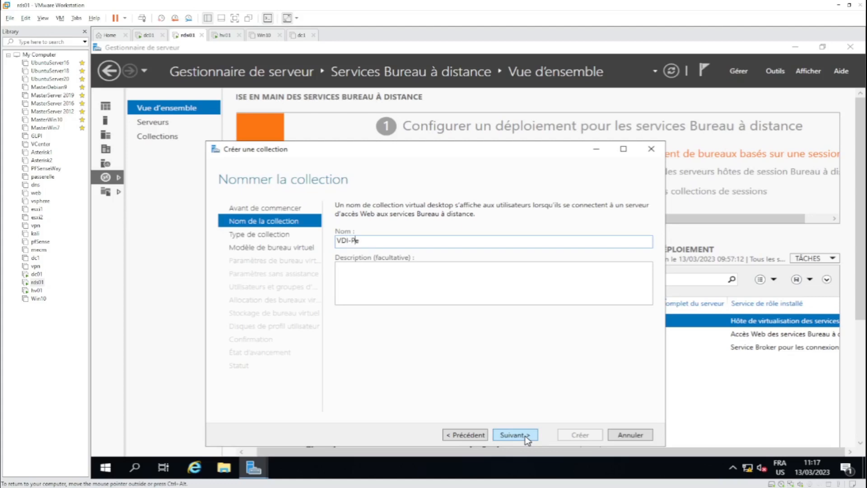
{"action": "type", "text": "rsonnel"}
{"action": "left_click", "coordinate": [514, 437]}
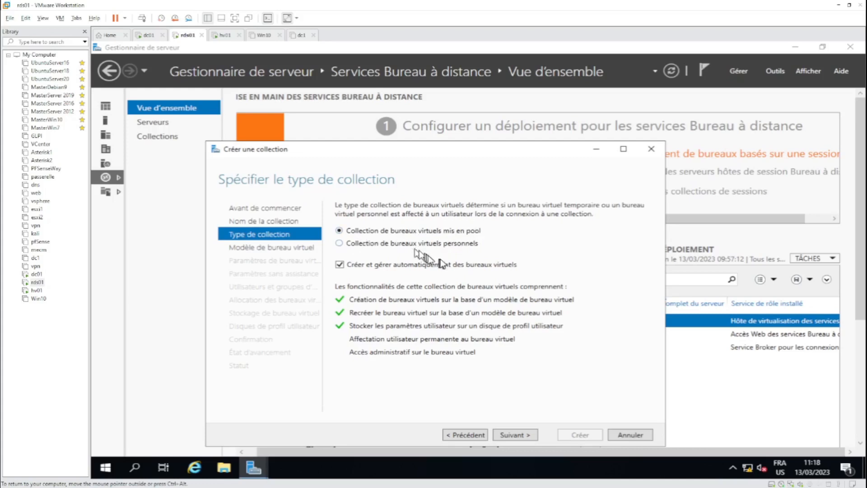
Set the collection type to Collection de bureaux virtuels personnels and select Model-Win on hv01.ntic.lan as the virtual desktop template.
{"action": "left_click", "coordinate": [339, 243]}
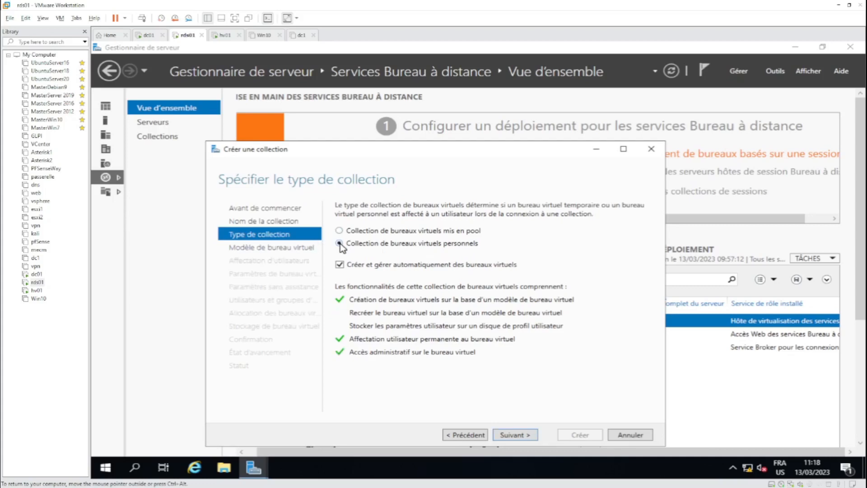
{"action": "left_click", "coordinate": [515, 435]}
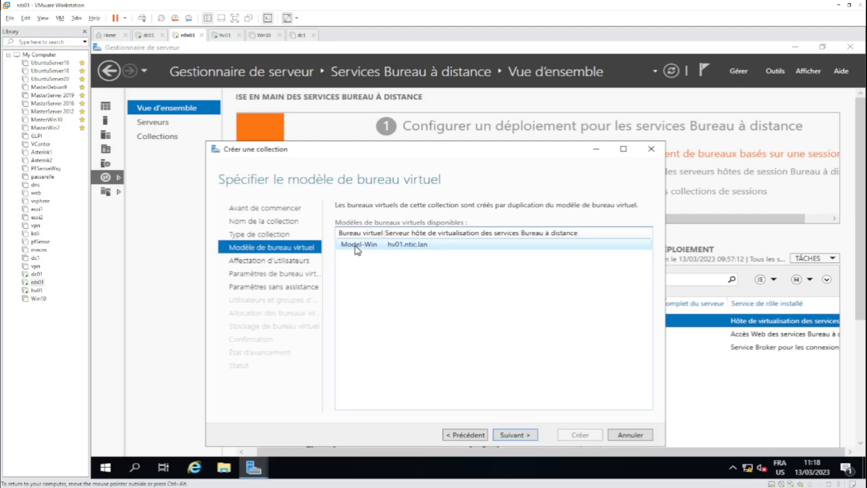
{"action": "left_click", "coordinate": [400, 248]}
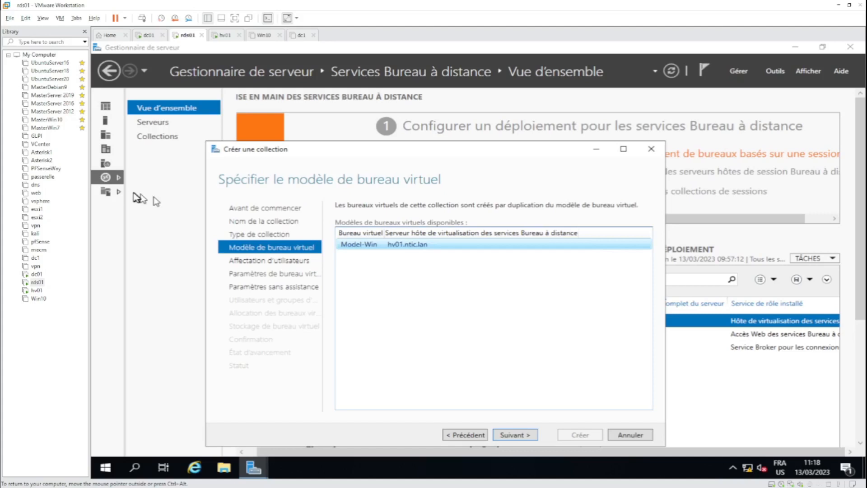
Check the Model-Win virtual machine in Gestionnaire Hyper-V on hv01 and return to the collection wizard's template selection on rds01.
{"action": "left_click", "coordinate": [38, 290]}
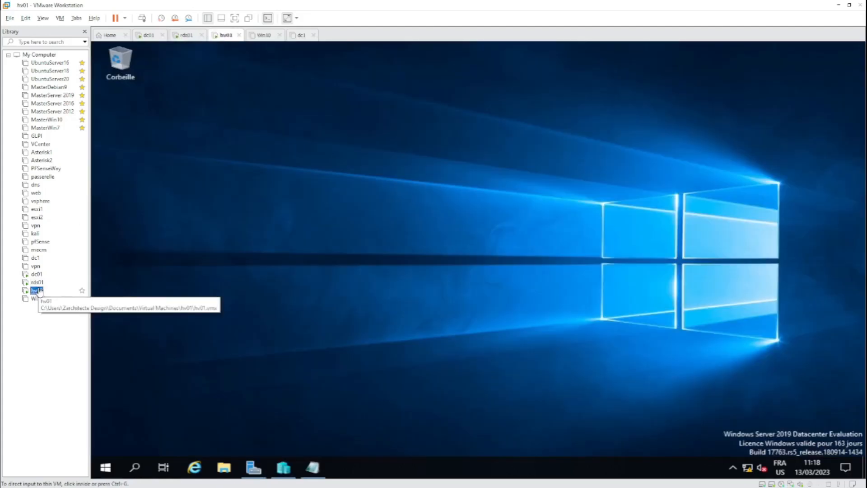
{"action": "left_click", "coordinate": [285, 469]}
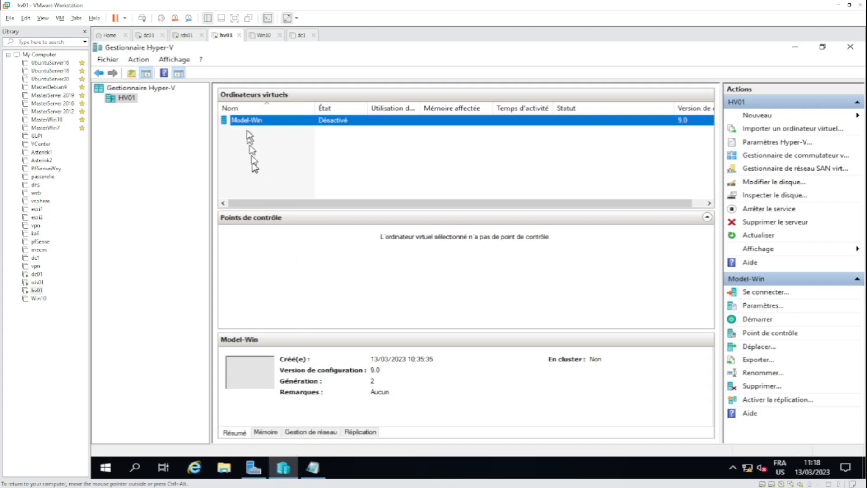
{"action": "left_click", "coordinate": [37, 283]}
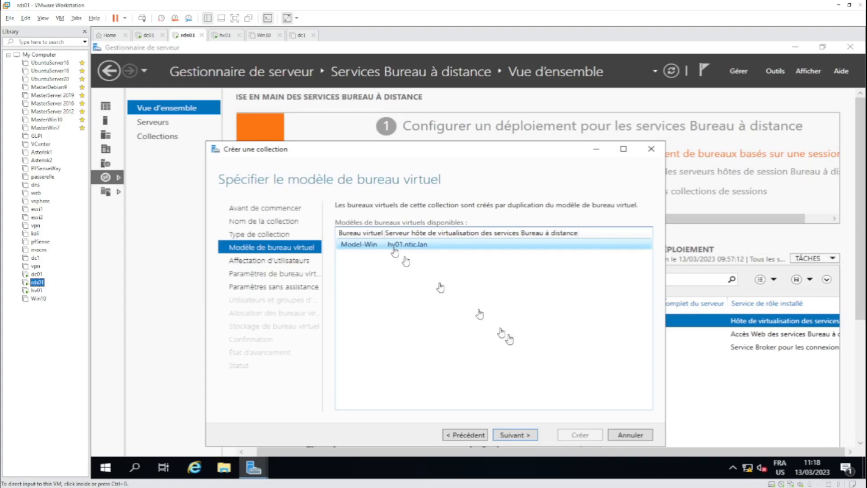
{"action": "left_click", "coordinate": [457, 243]}
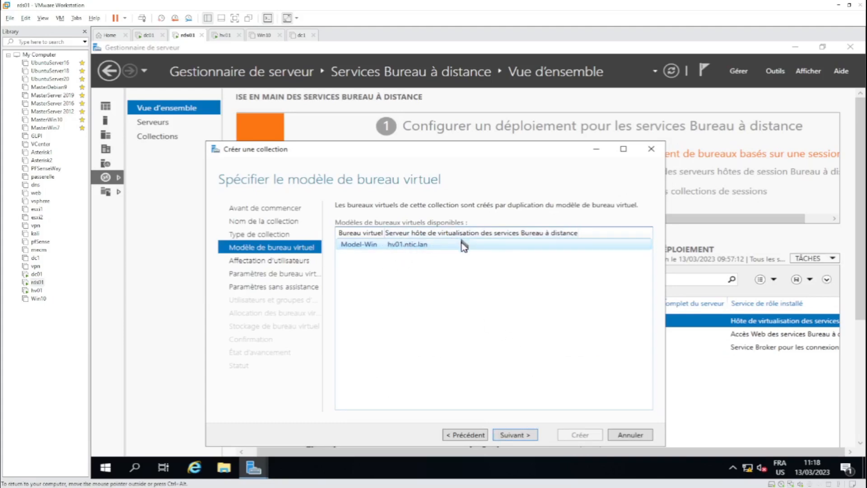
Accept the Model-Win template, automatic user assignment with local administrator membership, and the option to provide unattended installation settings.
{"action": "left_click", "coordinate": [515, 435]}
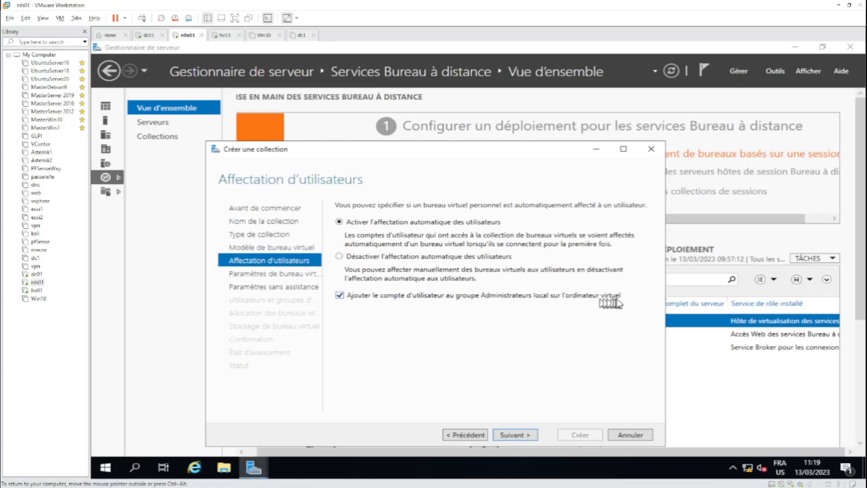
{"action": "left_click", "coordinate": [514, 435]}
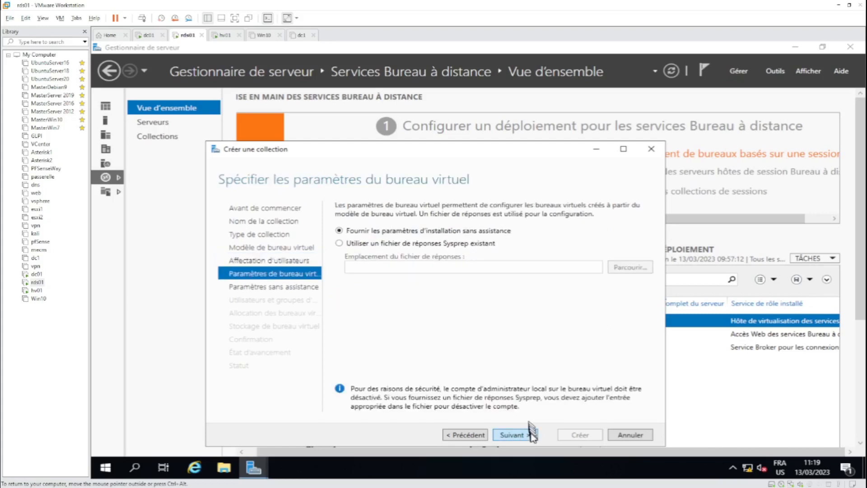
{"action": "left_click", "coordinate": [531, 435]}
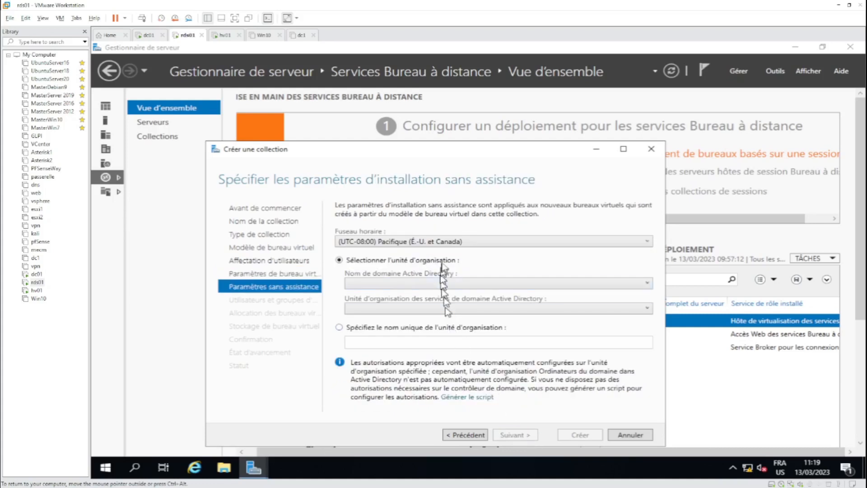
Set the time zone to (UTC+01:00) Bruxelles, Copenhague, Madrid, Paris and choose to specify the organizational unit's distinguished name.
{"action": "left_click", "coordinate": [522, 243]}
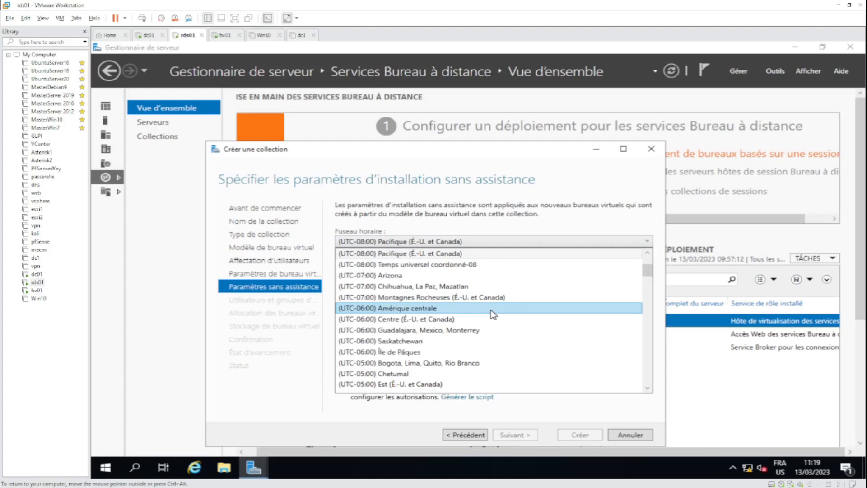
{"action": "scroll", "coordinate": [493, 315], "scroll_direction": "down", "scroll_amount": 2}
{"action": "scroll", "coordinate": [493, 315], "scroll_direction": "down", "scroll_amount": 9}
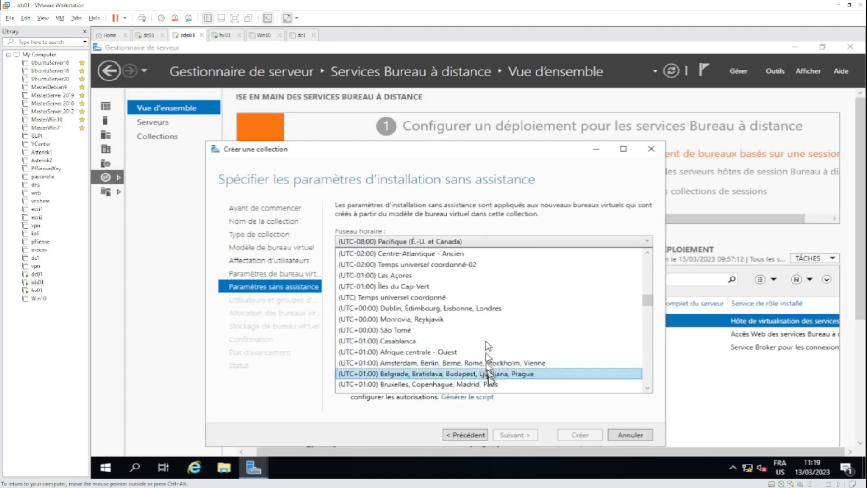
{"action": "left_click", "coordinate": [505, 385]}
{"action": "left_click", "coordinate": [339, 328]}
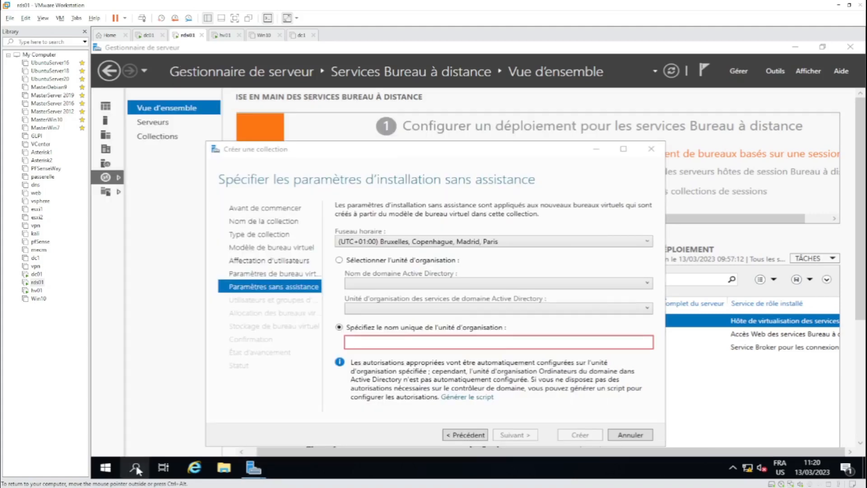
Copy the VDI organizational unit's distinguished name from Bloc-notes on hv01 and return to the collection wizard on rds01.
{"action": "left_click", "coordinate": [39, 298]}
{"action": "left_click", "coordinate": [38, 291]}
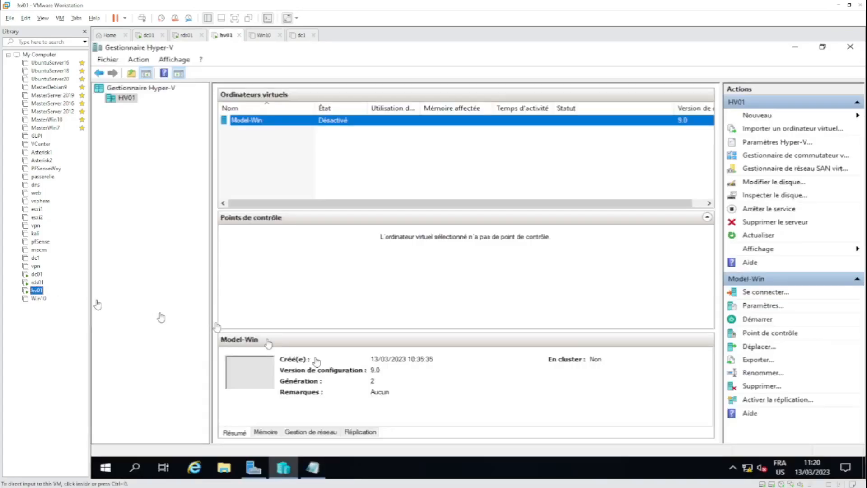
{"action": "left_click", "coordinate": [312, 468]}
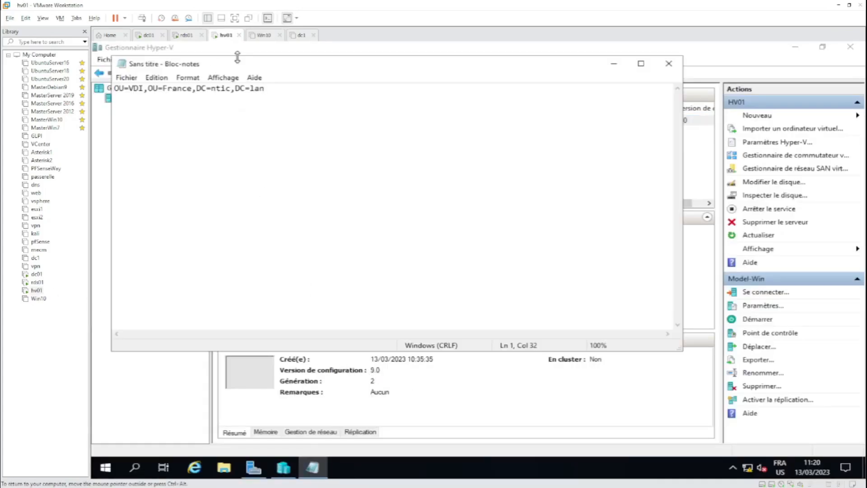
{"action": "key", "text": "ctrl+a"}
{"action": "key", "text": "ctrl+c"}
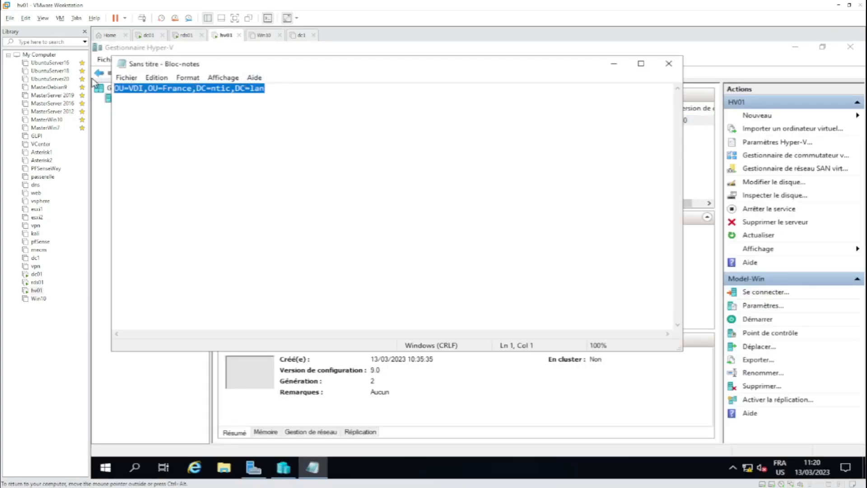
{"action": "left_click", "coordinate": [613, 63]}
{"action": "left_click", "coordinate": [45, 283]}
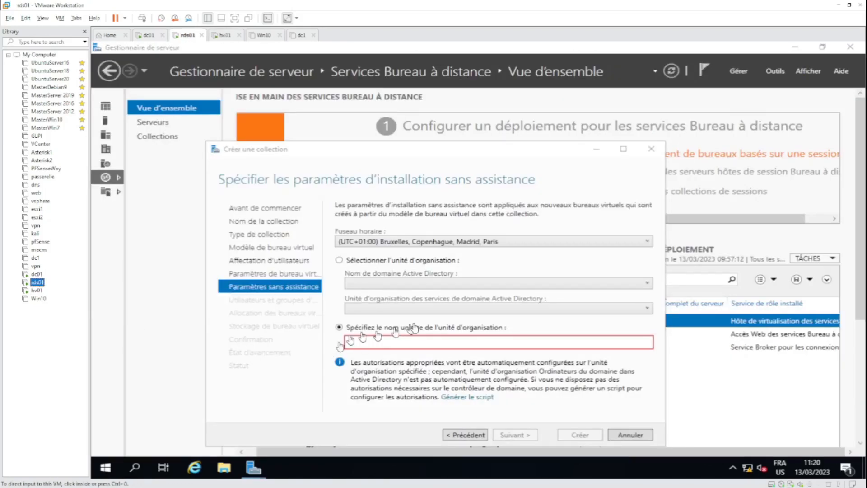
Enter OU=VDI,OU=France,DC=ntic,DC=lan as the organizational unit's distinguished name and continue to the users and groups settings.
{"action": "left_click", "coordinate": [413, 342]}
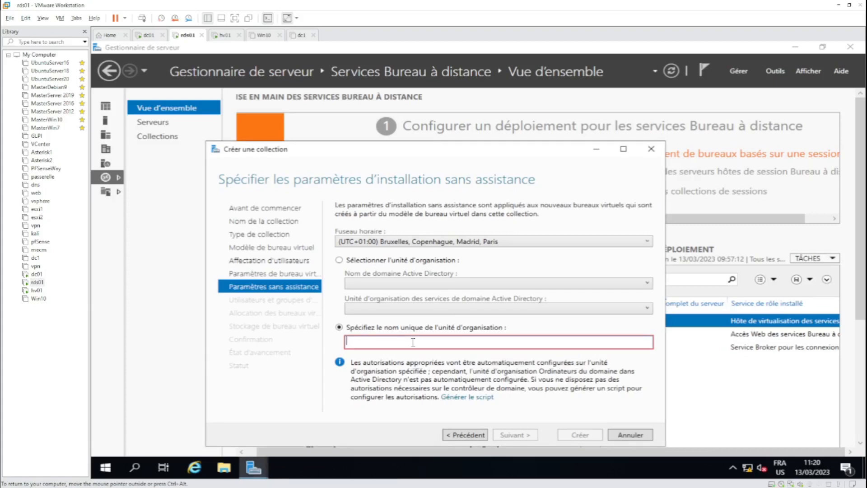
{"action": "key", "text": "ctrl+v"}
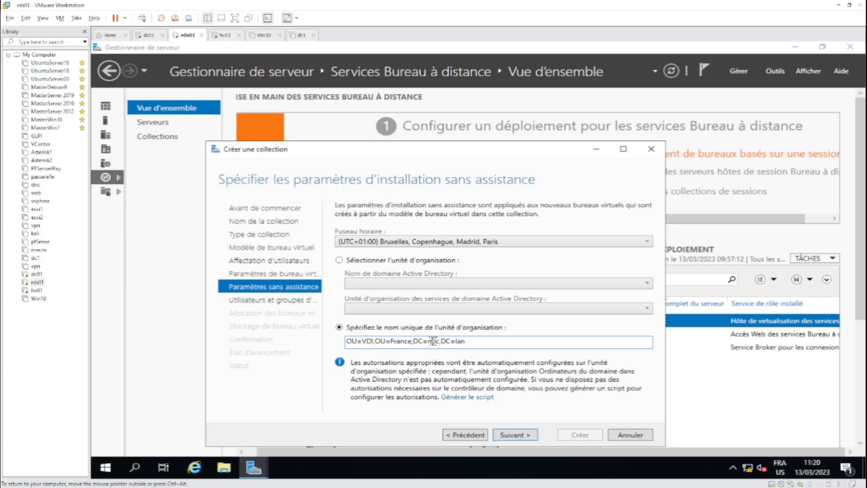
{"action": "left_click", "coordinate": [483, 343]}
{"action": "left_click_drag", "start_coordinate": [481, 342], "coordinate": [320, 345]}
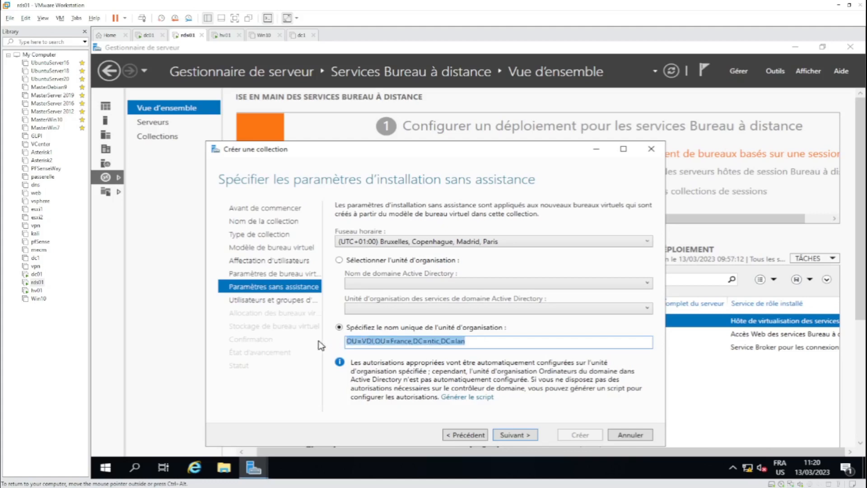
{"action": "left_click", "coordinate": [495, 341]}
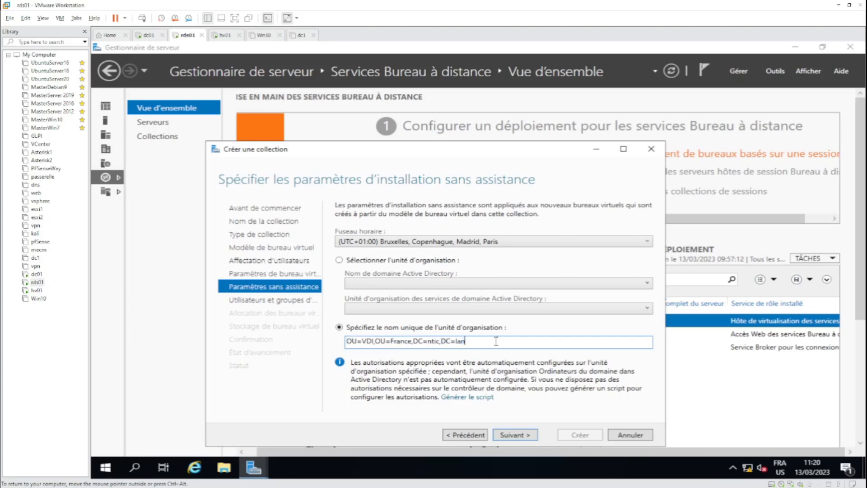
{"action": "left_click", "coordinate": [515, 434]}
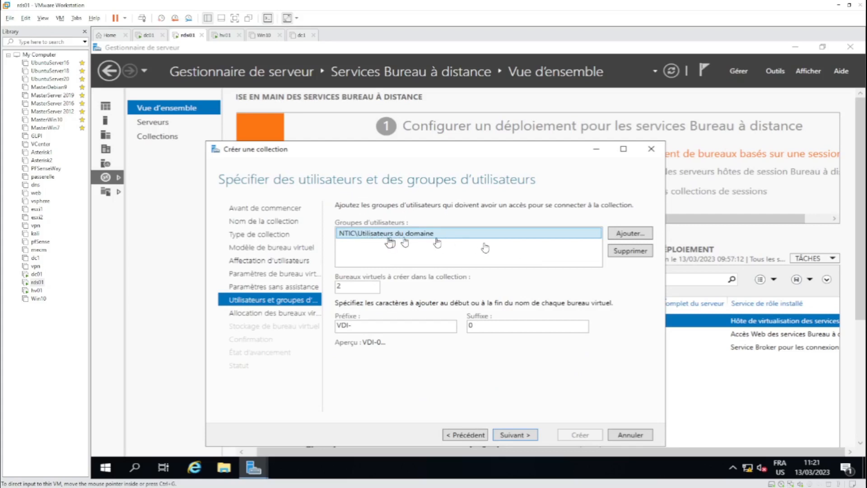
Replace the NTIC\Utilisateurs du domaine group with the Utilisateurs VDI group for access to the collection.
{"action": "left_click", "coordinate": [636, 251]}
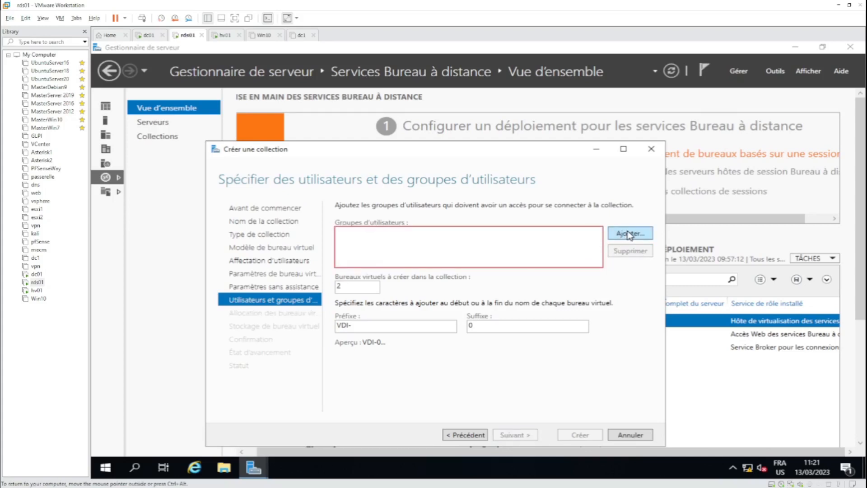
{"action": "left_click", "coordinate": [629, 233]}
{"action": "type", "text": "vdi"}
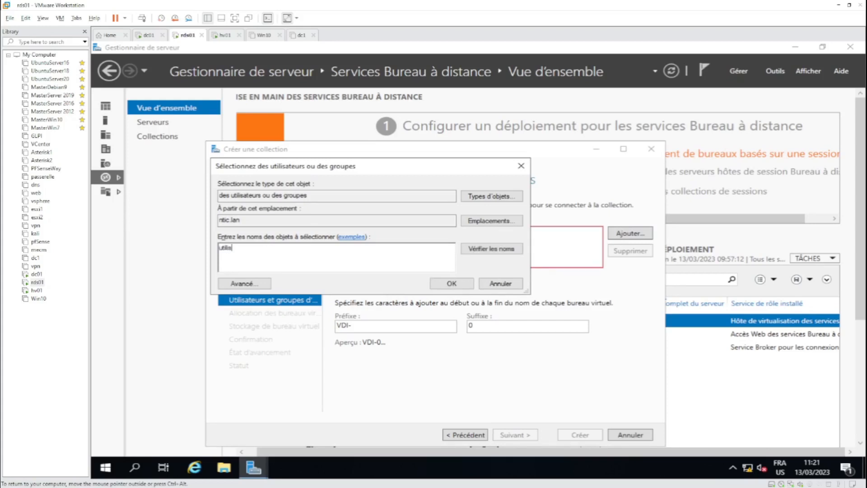
{"action": "left_click", "coordinate": [496, 249]}
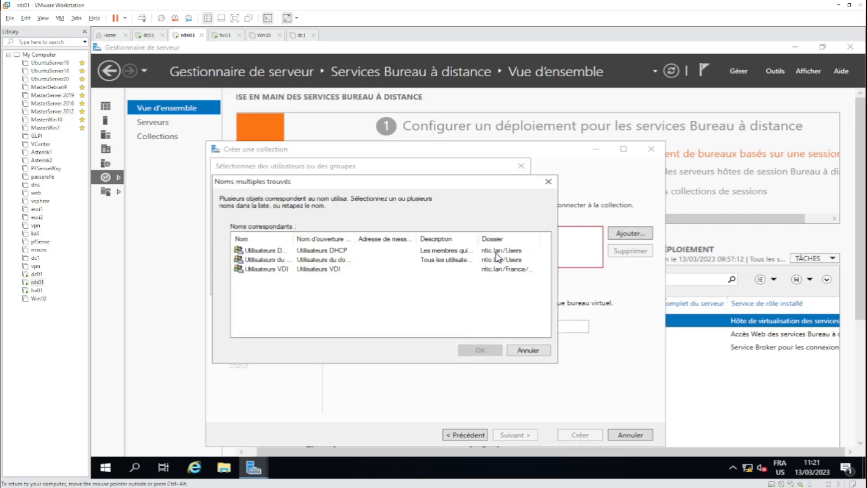
{"action": "left_click_drag", "start_coordinate": [354, 237], "coordinate": [365, 237]}
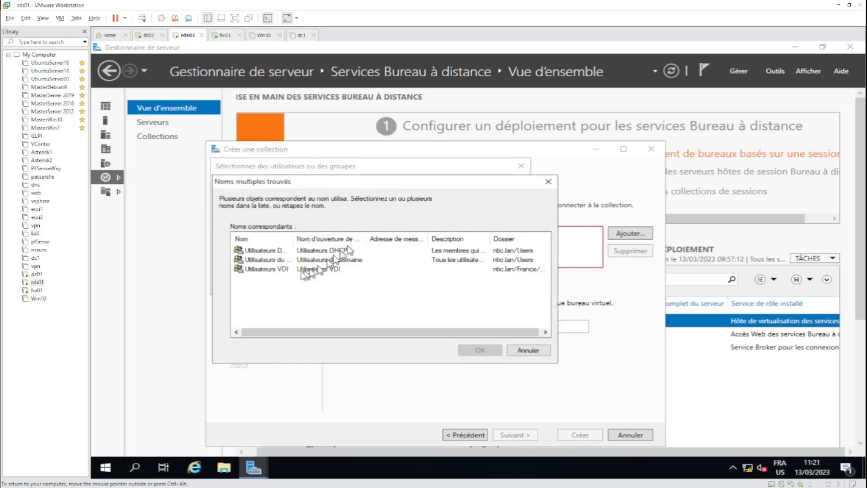
{"action": "left_click", "coordinate": [277, 269]}
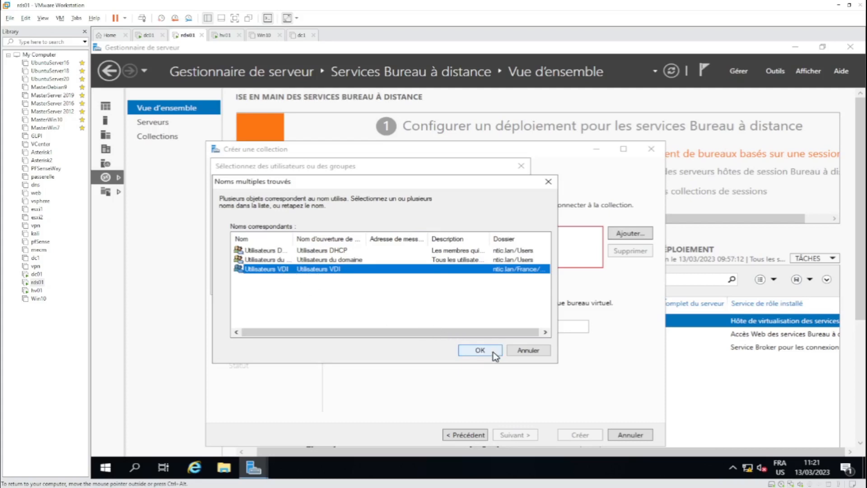
{"action": "left_click", "coordinate": [480, 351]}
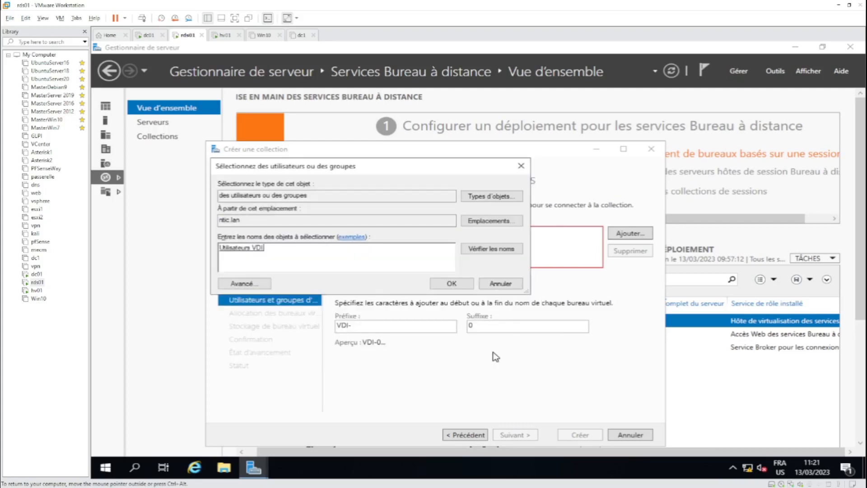
{"action": "left_click", "coordinate": [470, 284]}
{"action": "left_click", "coordinate": [373, 236]}
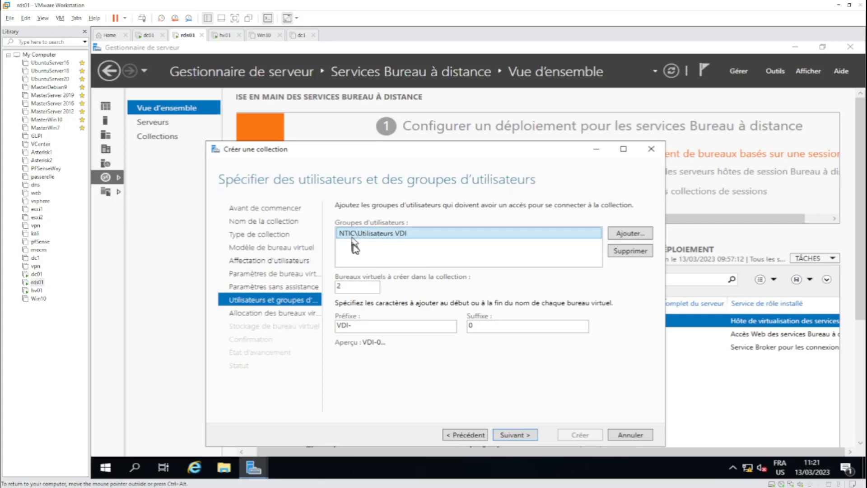
Set the number of virtual desktops to create in the collection to 3.
{"action": "double_click", "coordinate": [364, 288]}
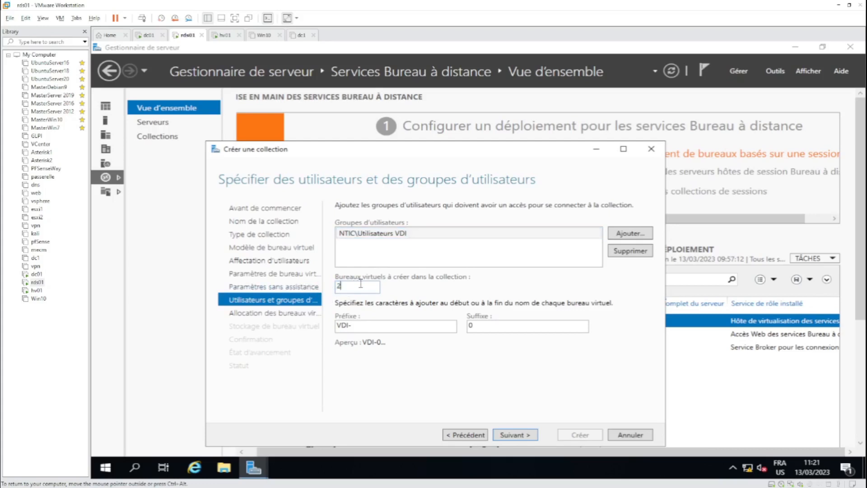
{"action": "key", "text": "BackSpace"}
{"action": "type", "text": "3"}
{"action": "key", "text": "Tab"}
Enter vdi as the virtual desktop name prefix and accept the allocation of 3 new desktops to hv01.ntic.lan.
{"action": "left_click", "coordinate": [374, 327]}
{"action": "key", "text": "Tab"}
{"action": "double_click", "coordinate": [356, 327]}
{"action": "left_click_drag", "start_coordinate": [399, 323], "coordinate": [278, 326]}
{"action": "type", "text": "vdi"}
{"action": "key", "text": "Tab"}
{"action": "double_click", "coordinate": [354, 288]}
{"action": "left_click", "coordinate": [514, 434]}
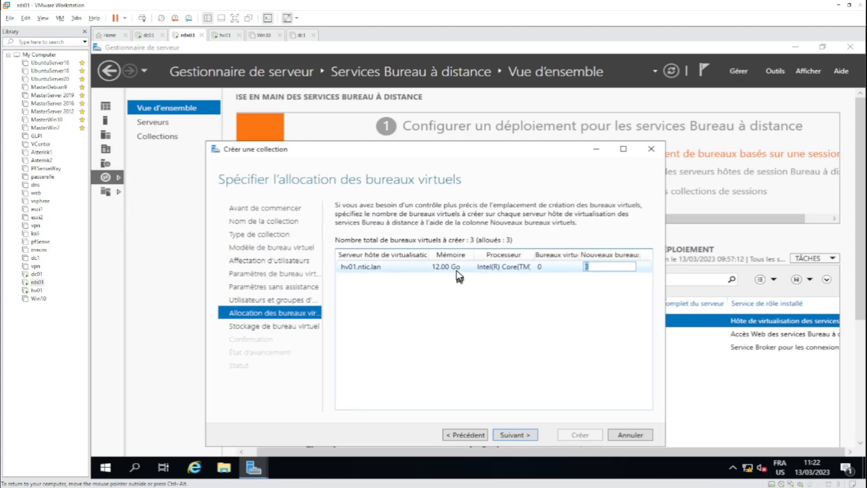
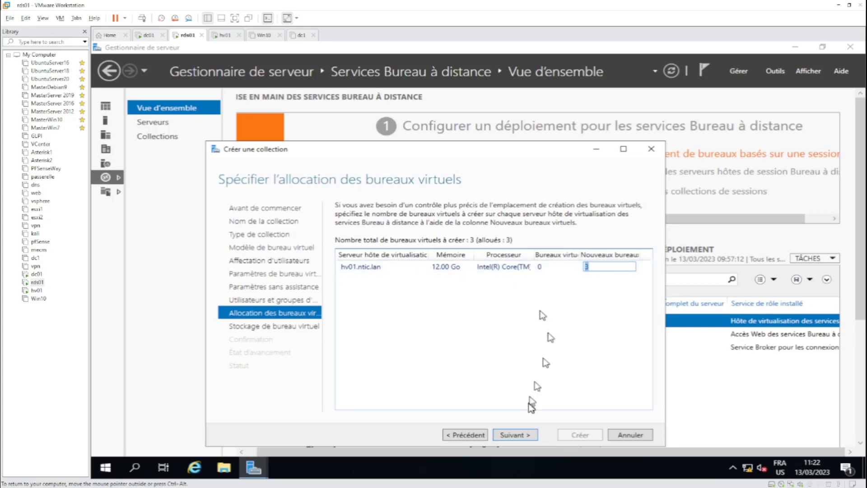
{"action": "left_click", "coordinate": [515, 435]}
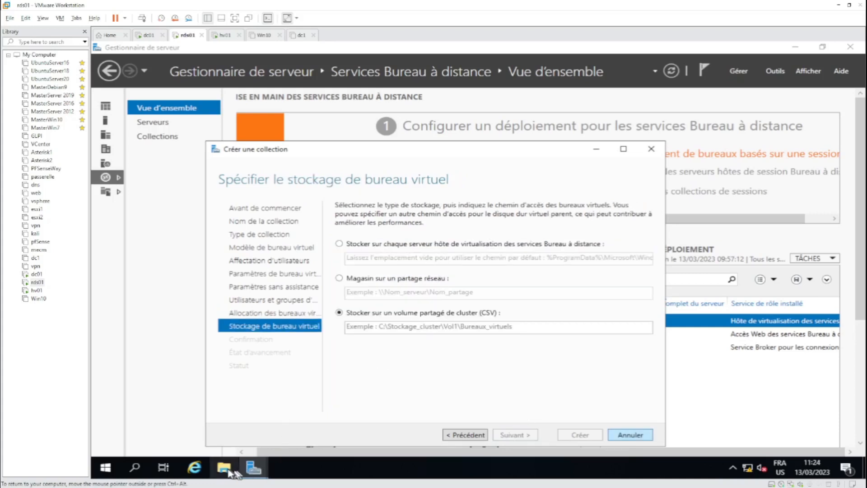
Switch to hv01 and create a folder named BVs on the VDI (V:) drive.
{"action": "left_click", "coordinate": [231, 472]}
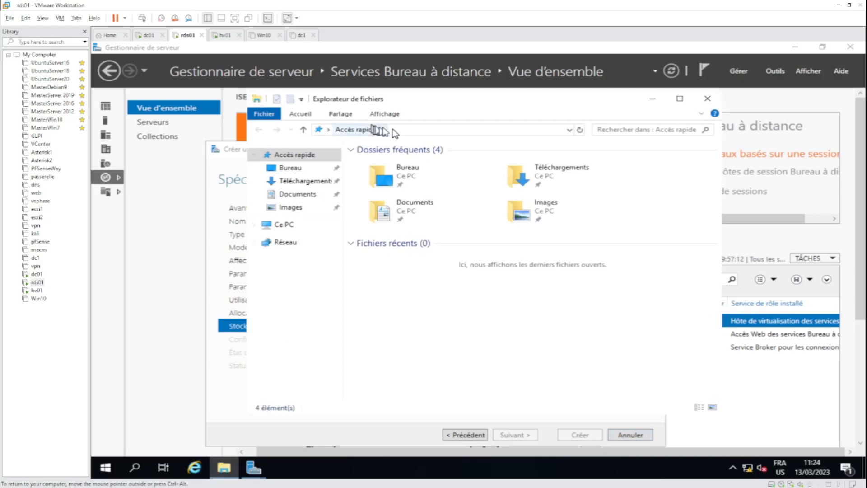
{"action": "left_click", "coordinate": [653, 100]}
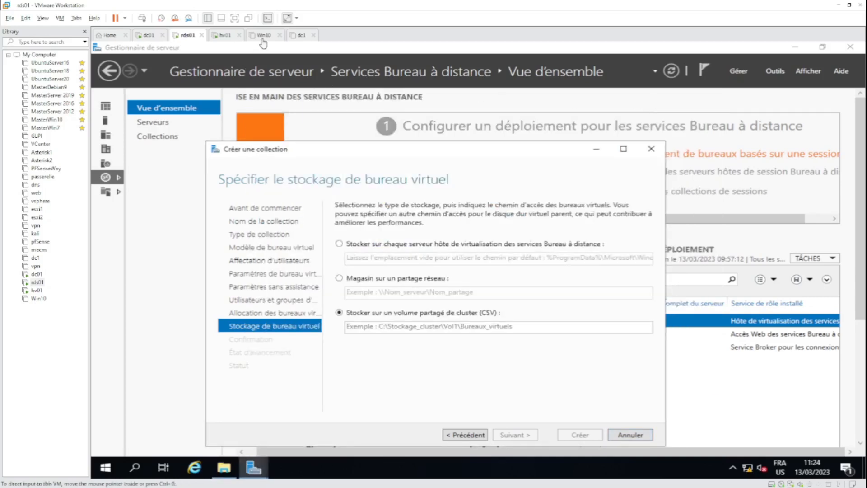
{"action": "left_click", "coordinate": [224, 35]}
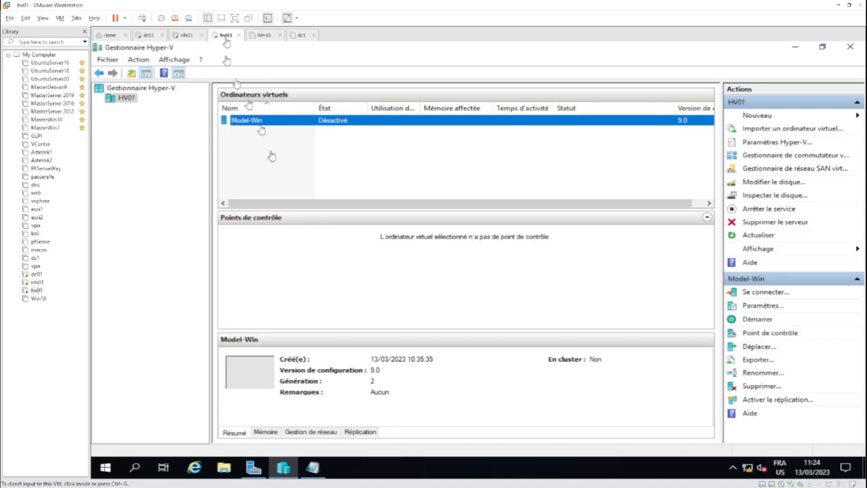
{"action": "left_click", "coordinate": [226, 468]}
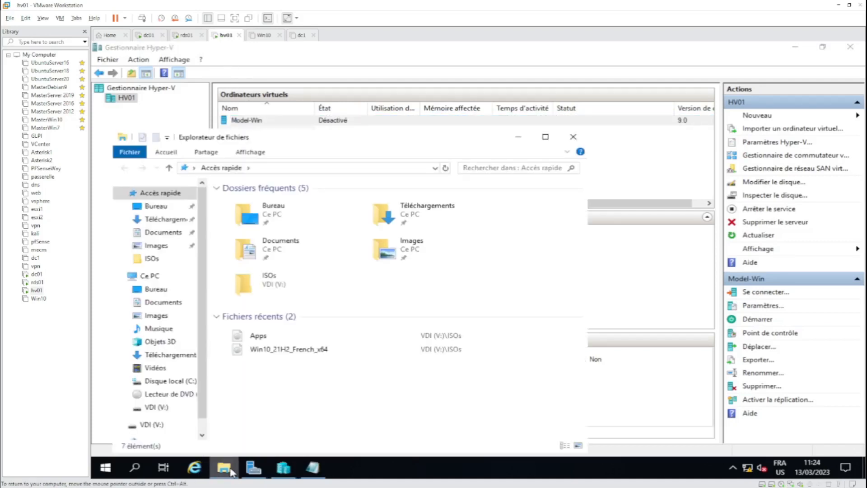
{"action": "left_click", "coordinate": [165, 407]}
{"action": "right_click", "coordinate": [246, 253]}
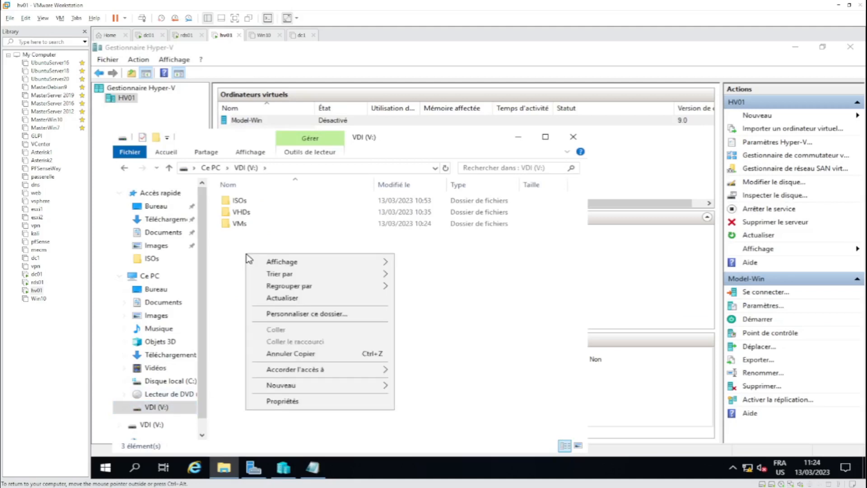
{"action": "mouse_move", "coordinate": [318, 386]}
{"action": "left_click", "coordinate": [412, 389]}
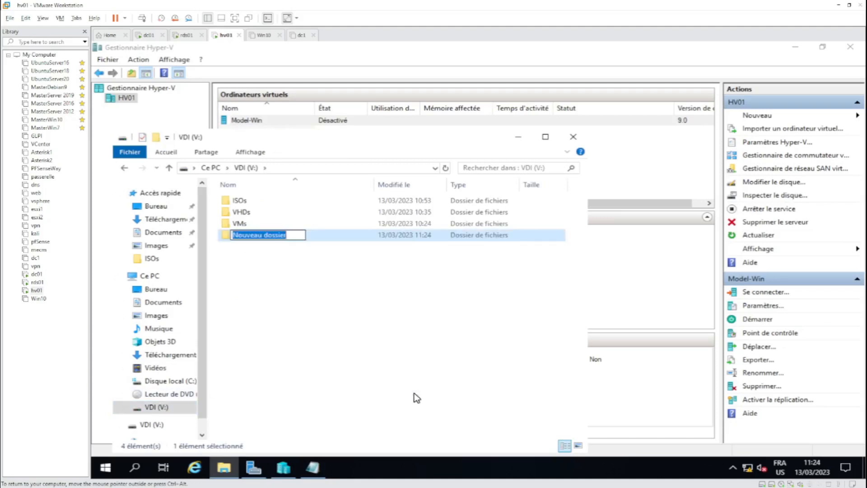
{"action": "type", "text": "B"}
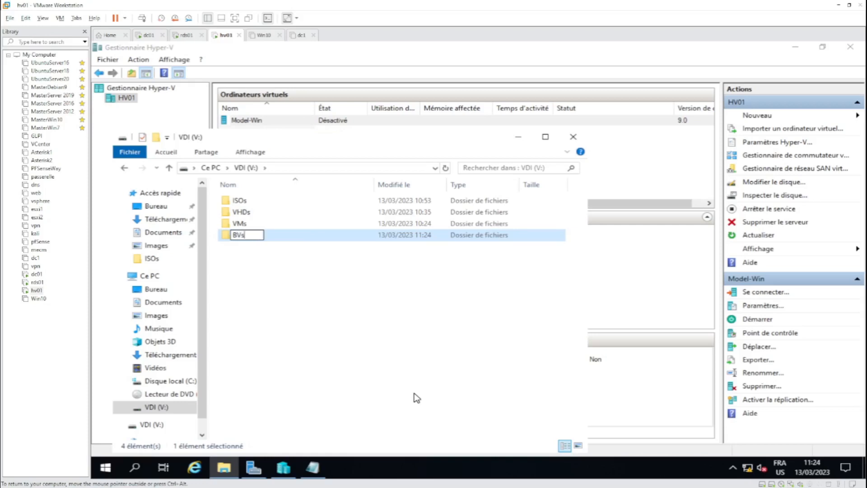
{"action": "type", "text": "Vs"}
{"action": "key", "text": "Return"}
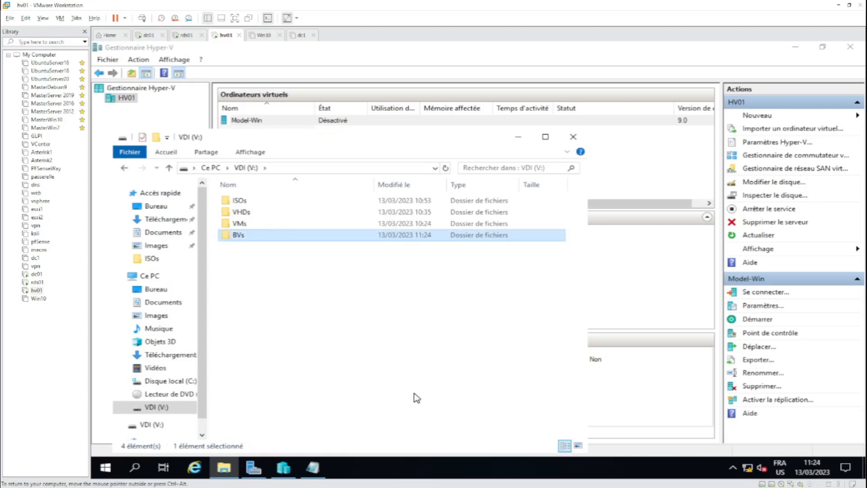
In the collection wizard on rds01, store the virtual desktops on each virtualization host at V:\BVs and continue to the confirmation.
{"action": "double_click", "coordinate": [253, 237]}
{"action": "left_click", "coordinate": [305, 167]}
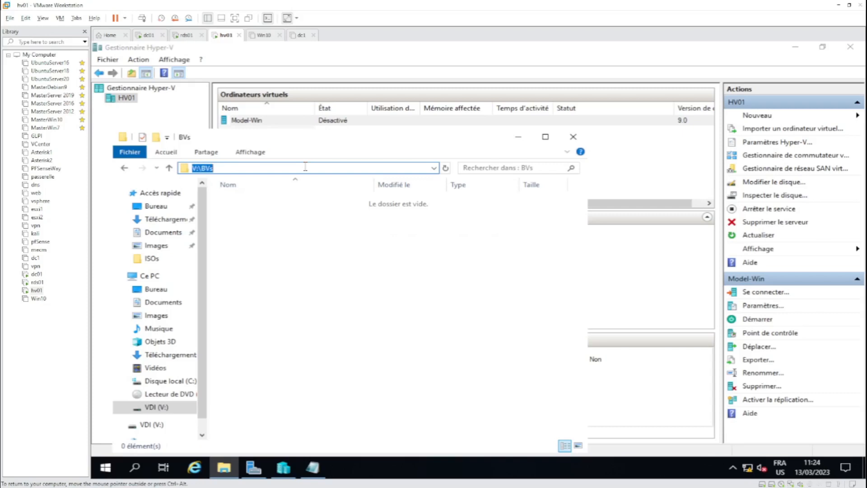
{"action": "left_click", "coordinate": [518, 137]}
{"action": "left_click", "coordinate": [191, 36]}
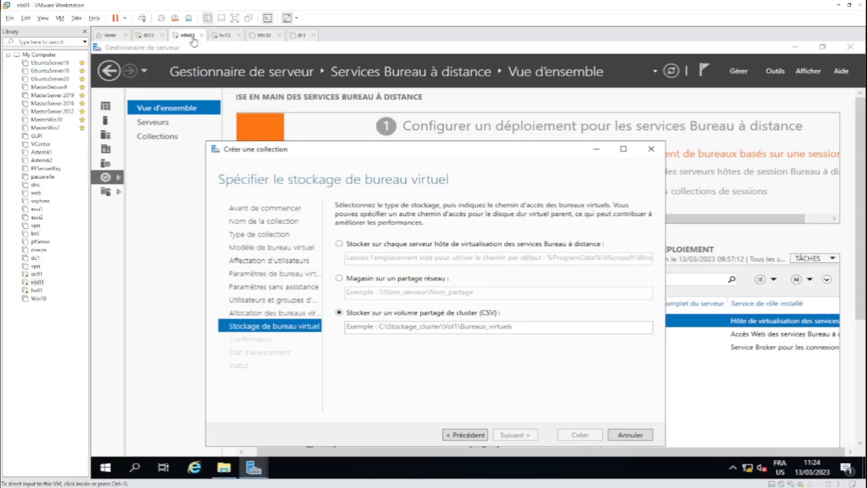
{"action": "left_click", "coordinate": [339, 244]}
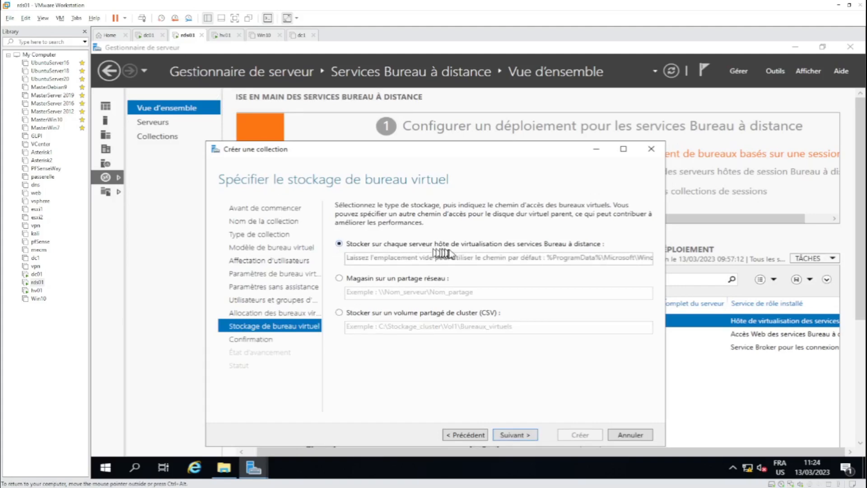
{"action": "left_click", "coordinate": [533, 256]}
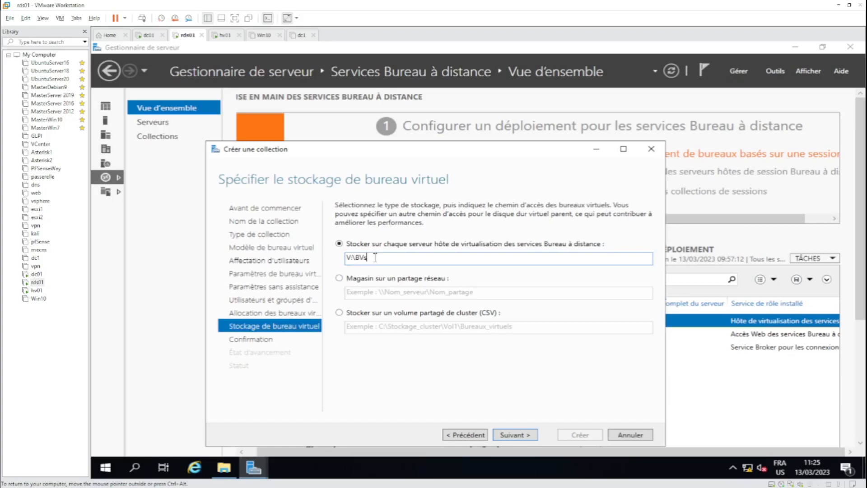
{"action": "left_click", "coordinate": [515, 434]}
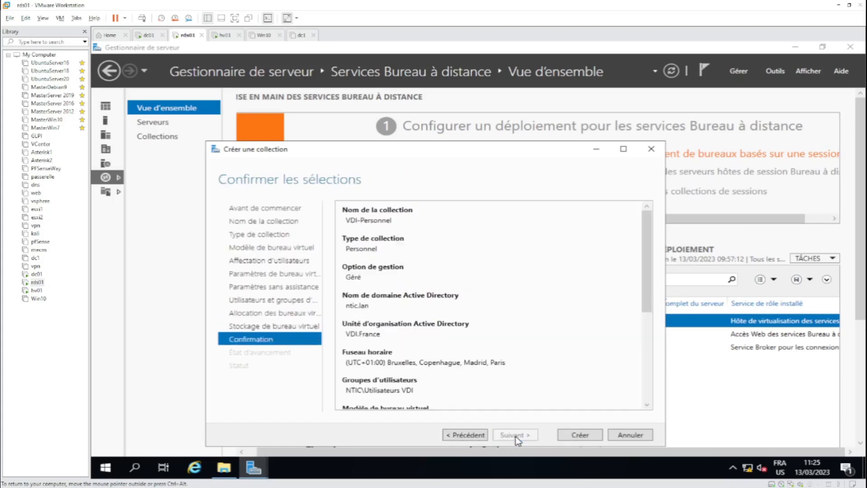
Review the full summary of the VDI-Personnel collection settings and start creating the collection.
{"action": "scroll", "coordinate": [420, 294], "scroll_direction": "down", "scroll_amount": 3}
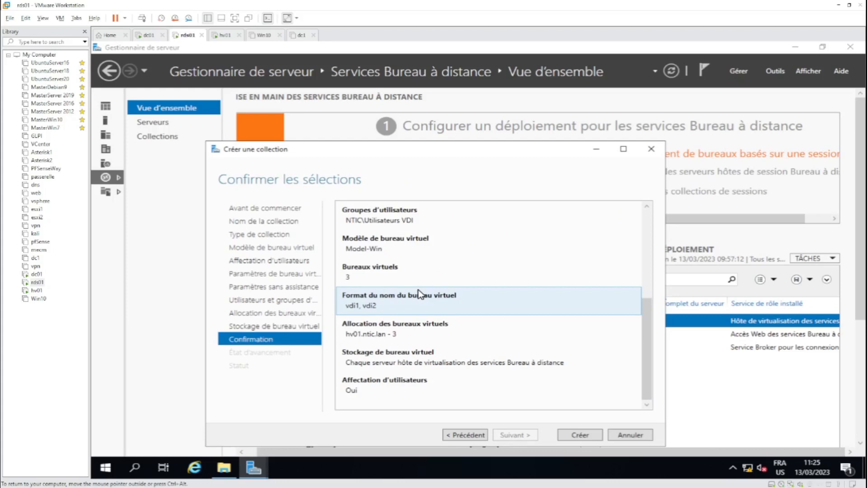
{"action": "scroll", "coordinate": [419, 294], "scroll_direction": "up", "scroll_amount": 3}
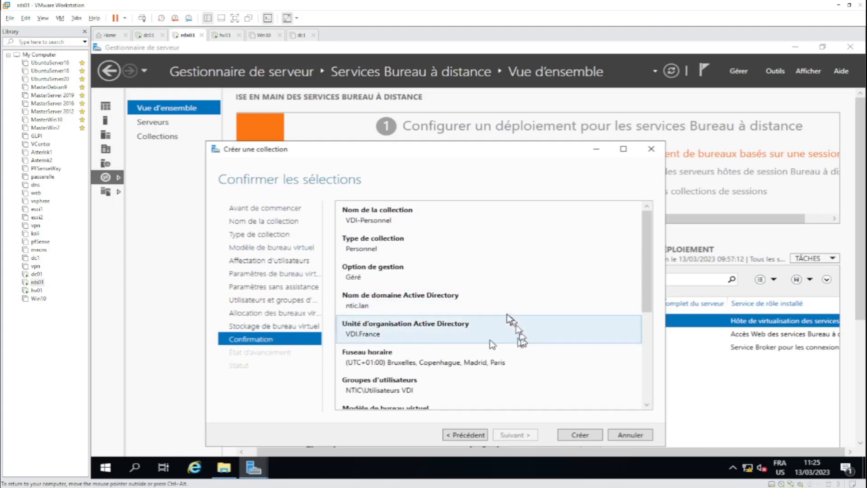
{"action": "scroll", "coordinate": [444, 296], "scroll_direction": "down", "scroll_amount": 3}
{"action": "scroll", "coordinate": [445, 296], "scroll_direction": "up", "scroll_amount": 3}
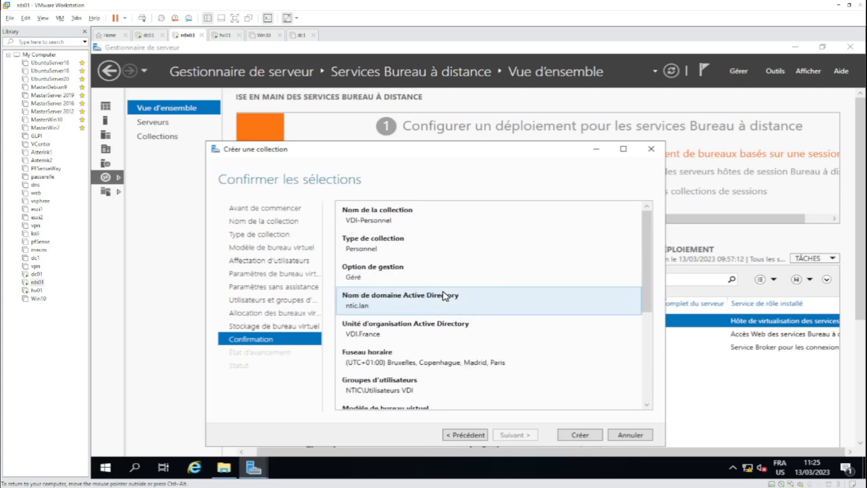
{"action": "scroll", "coordinate": [496, 343], "scroll_direction": "down", "scroll_amount": 3}
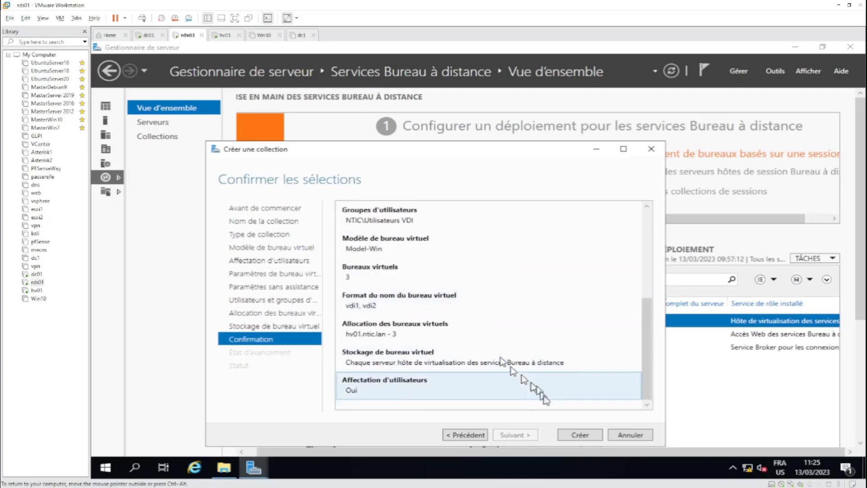
{"action": "left_click", "coordinate": [581, 435]}
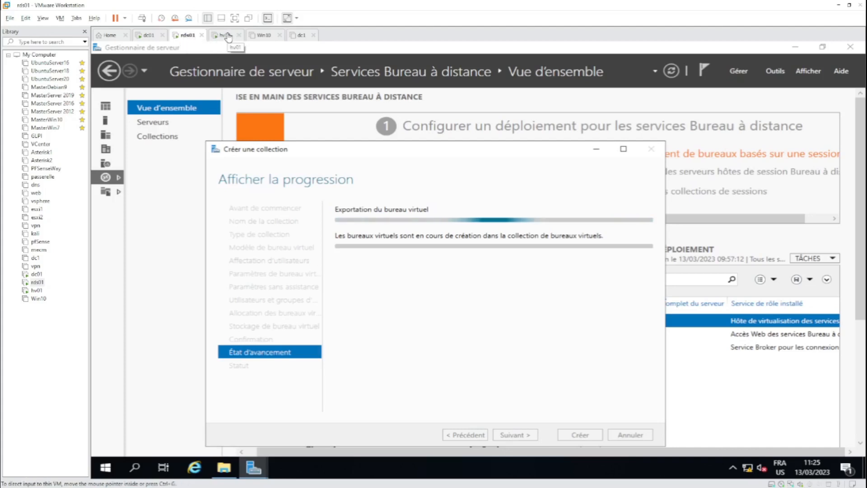
Check the Model-Win export and look for new virtual machines in Hyper-V Manager on hv01.
{"action": "left_click", "coordinate": [225, 35]}
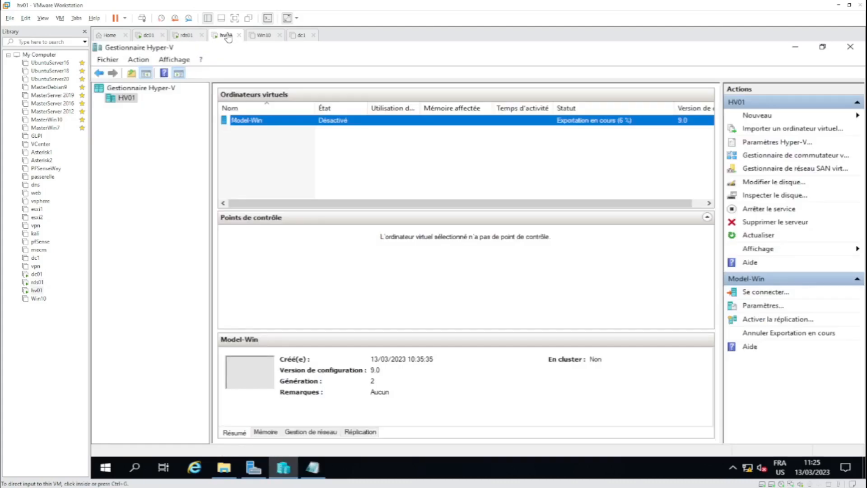
{"action": "left_click", "coordinate": [123, 98]}
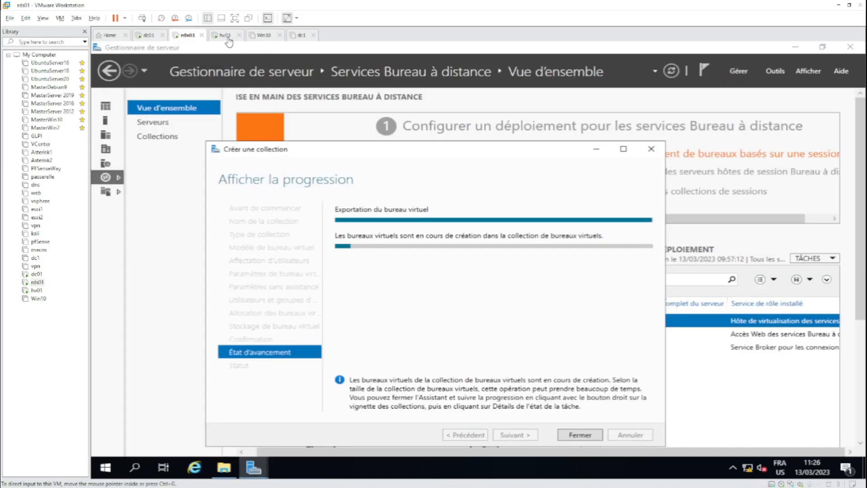
{"action": "left_click", "coordinate": [228, 38]}
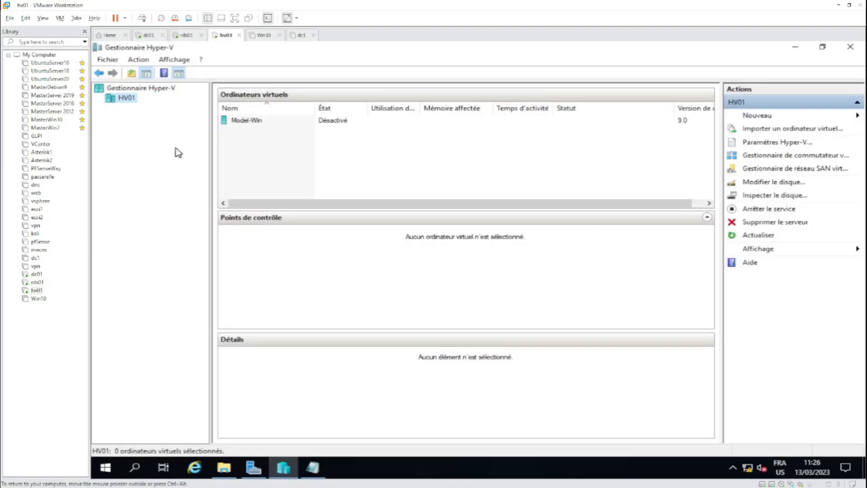
{"action": "left_click", "coordinate": [125, 88]}
{"action": "left_click", "coordinate": [127, 98]}
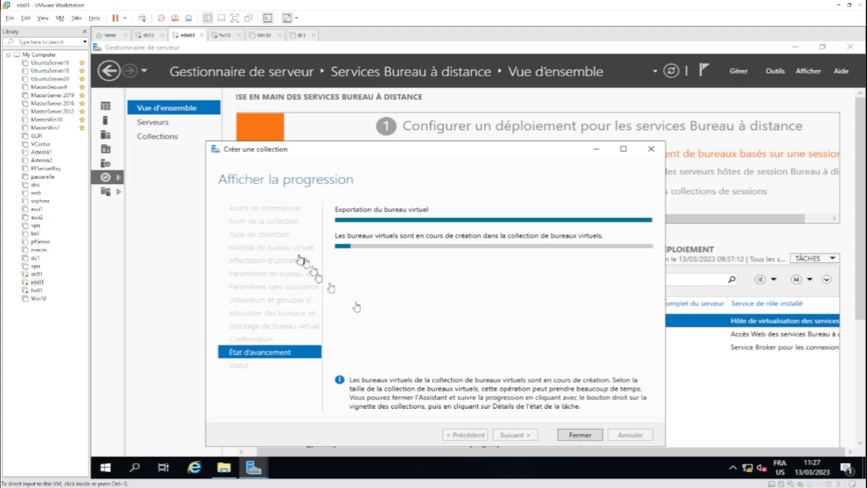
On dc01, close the VDI organizational unit's properties and check the unit for new computer accounts.
{"action": "left_click", "coordinate": [36, 274]}
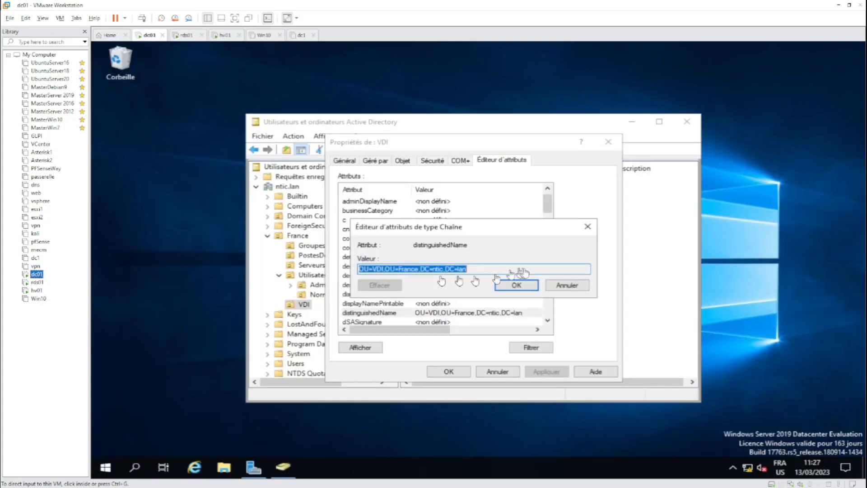
{"action": "left_click", "coordinate": [583, 285]}
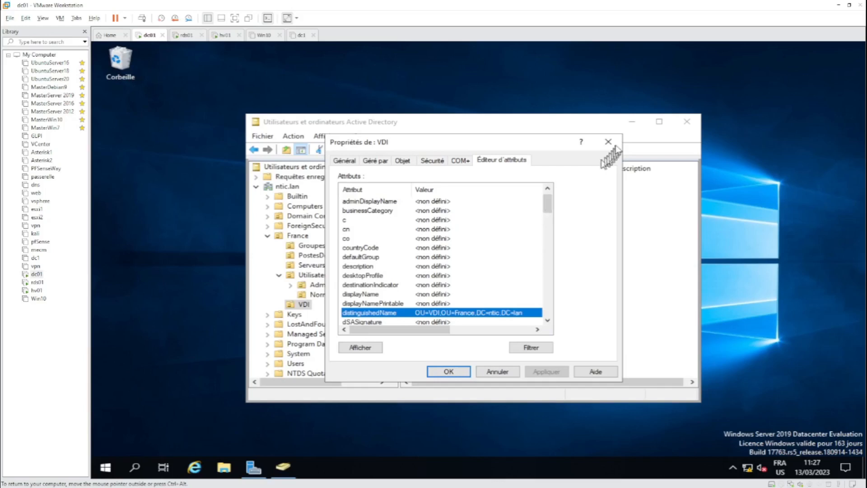
{"action": "left_click", "coordinate": [608, 141]}
{"action": "left_click", "coordinate": [301, 304]}
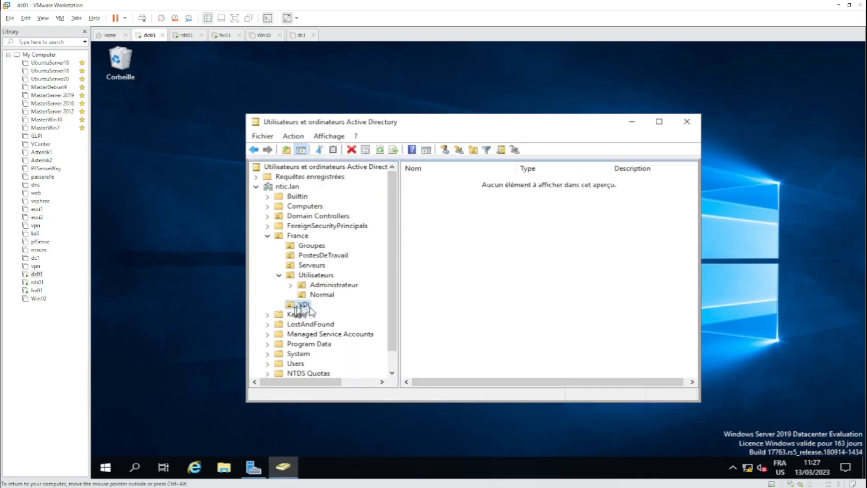
{"action": "left_click", "coordinate": [289, 305]}
{"action": "left_click", "coordinate": [465, 243]}
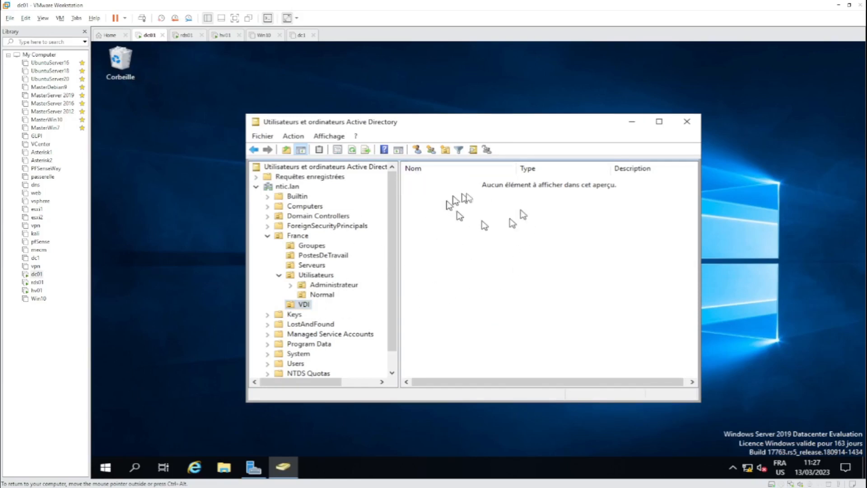
Check the collection's creation progress on rds01 and inspect the vdi1 virtual machine on hv01.
{"action": "left_click", "coordinate": [37, 282]}
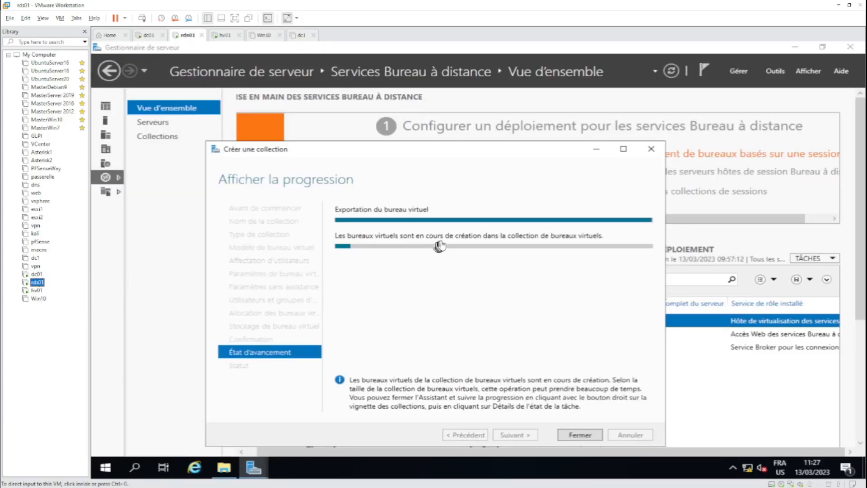
{"action": "left_click", "coordinate": [36, 291]}
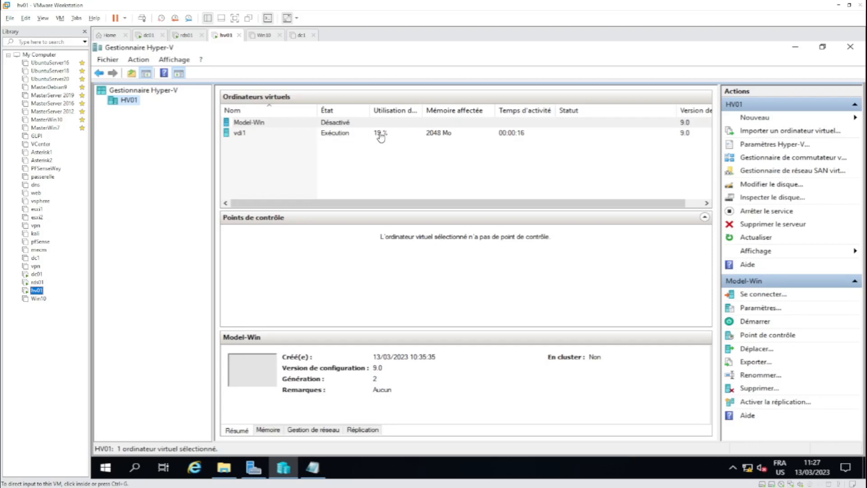
{"action": "left_click", "coordinate": [250, 137]}
{"action": "left_click", "coordinate": [245, 136]}
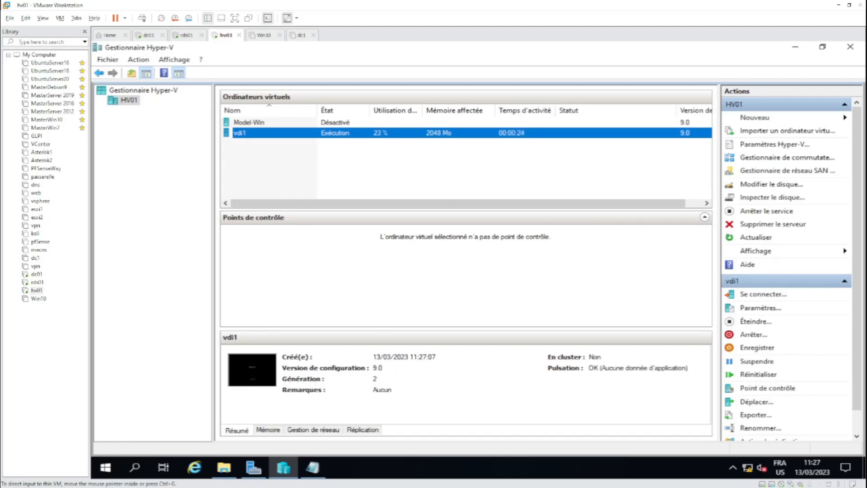
{"action": "left_click", "coordinate": [38, 282]}
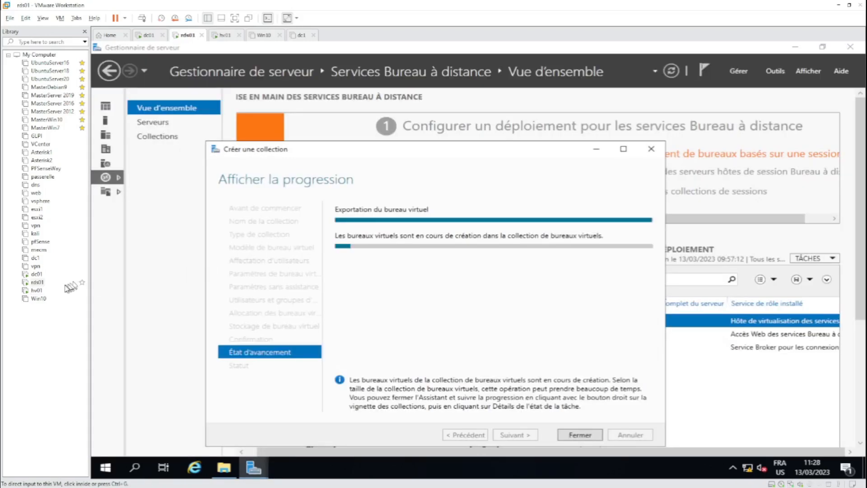
On hv01, browse to V:\BVs\VDI-Personnel to examine the folders generated for the collection.
{"action": "left_click", "coordinate": [37, 291]}
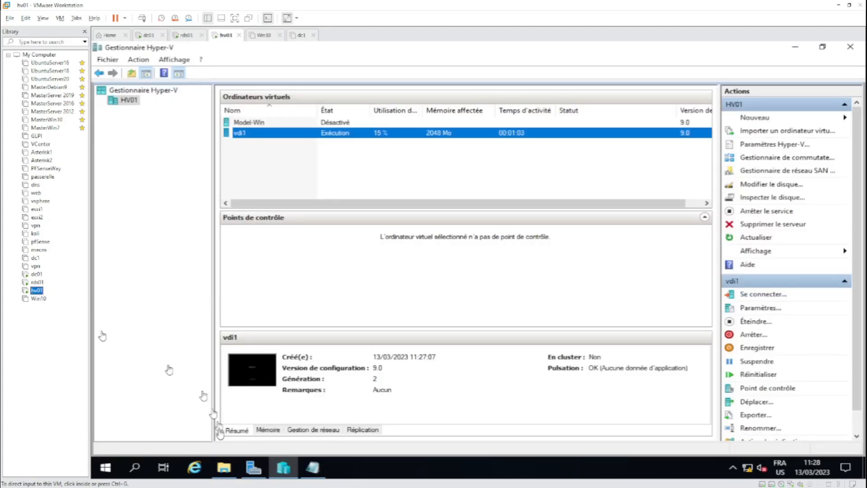
{"action": "left_click", "coordinate": [222, 468]}
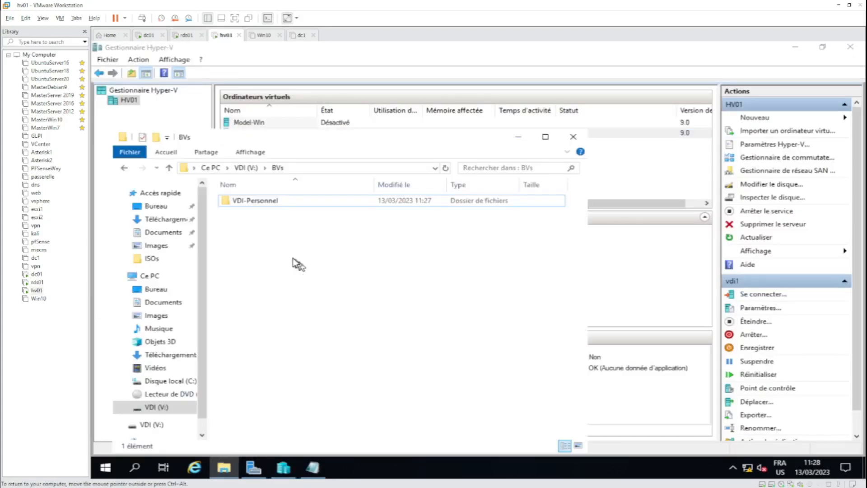
{"action": "left_click", "coordinate": [243, 168]}
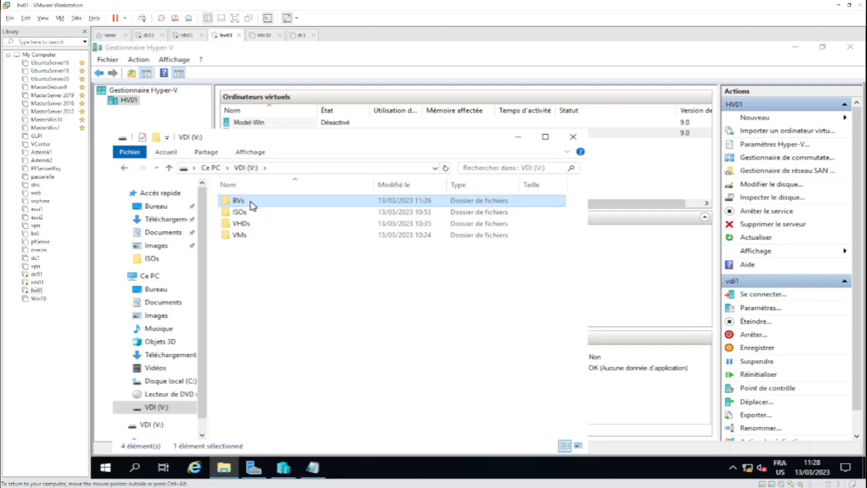
{"action": "double_click", "coordinate": [237, 202]}
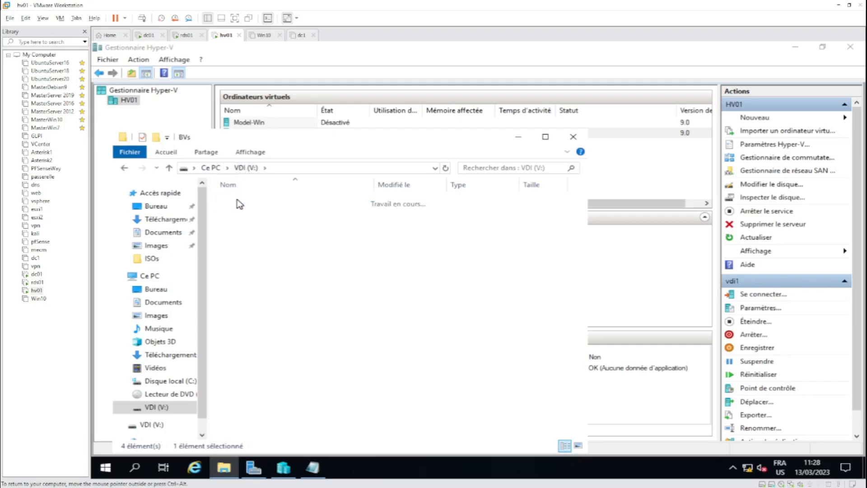
{"action": "double_click", "coordinate": [244, 203]}
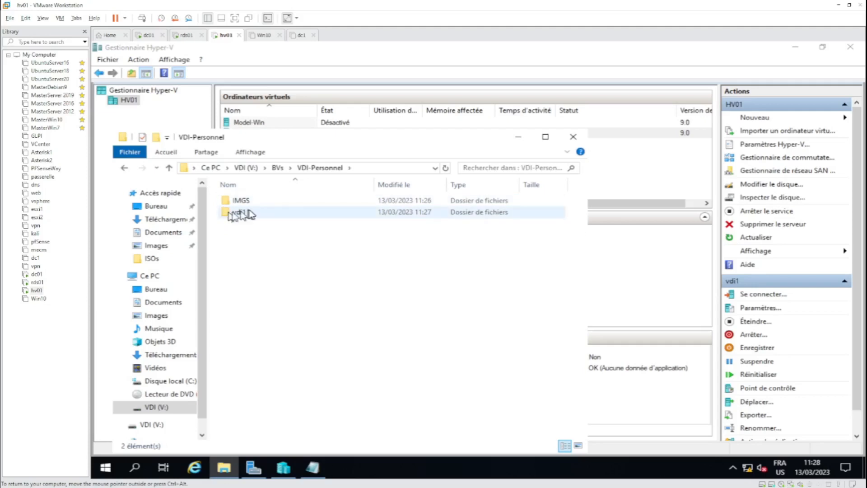
Examine the contents of the vdi1 folder in VDI-Personnel and return to the root of the V: drive.
{"action": "double_click", "coordinate": [238, 213]}
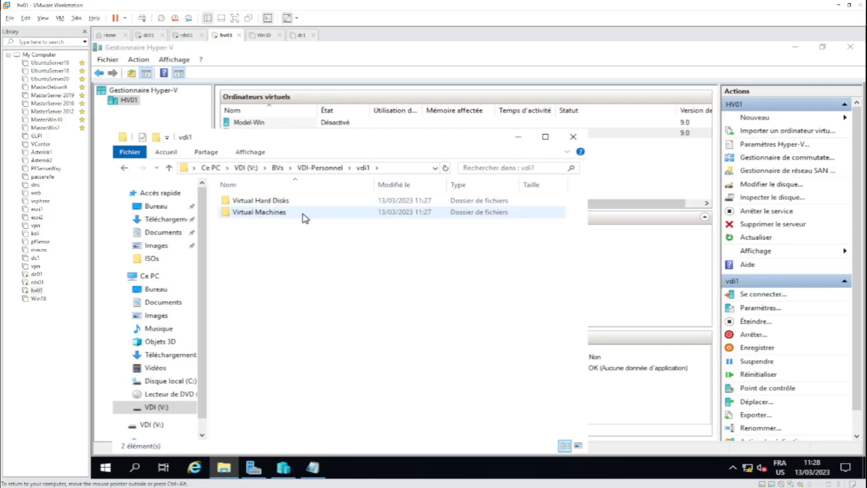
{"action": "left_click", "coordinate": [265, 167]}
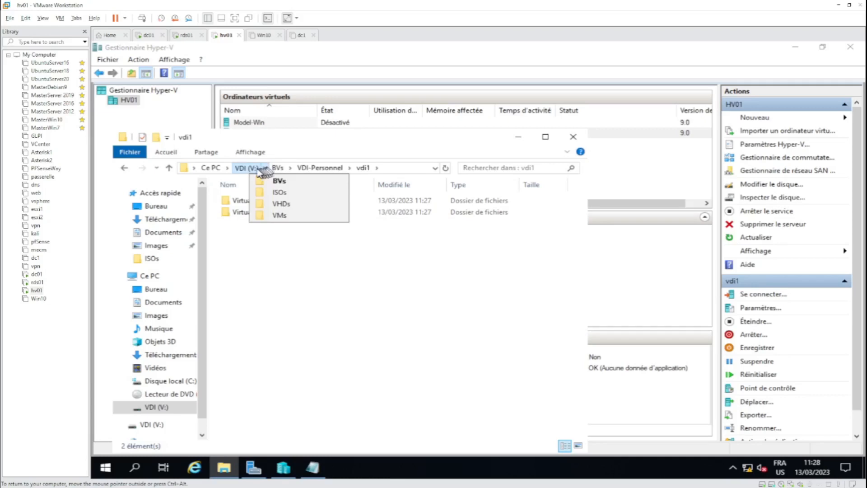
{"action": "left_click", "coordinate": [244, 170]}
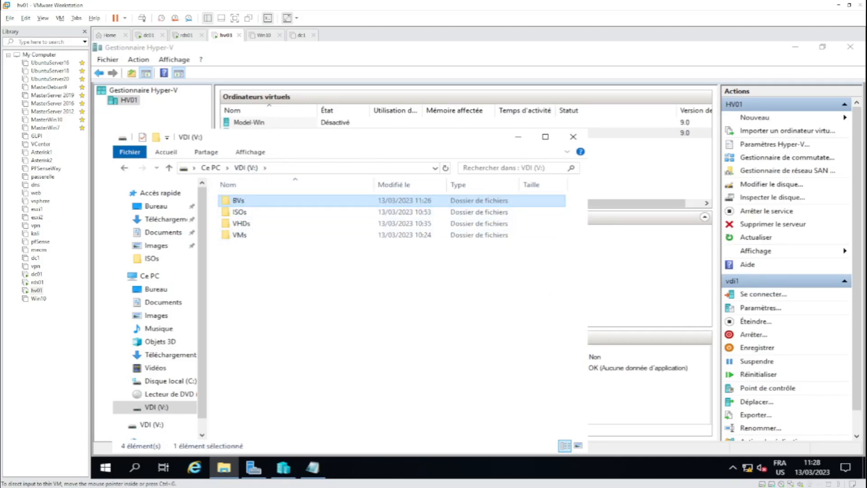
Minimize File Explorer on hv01 and monitor the collection's creation on rds01 and the virtual machines' states in Hyper-V Manager.
{"action": "left_click", "coordinate": [37, 282]}
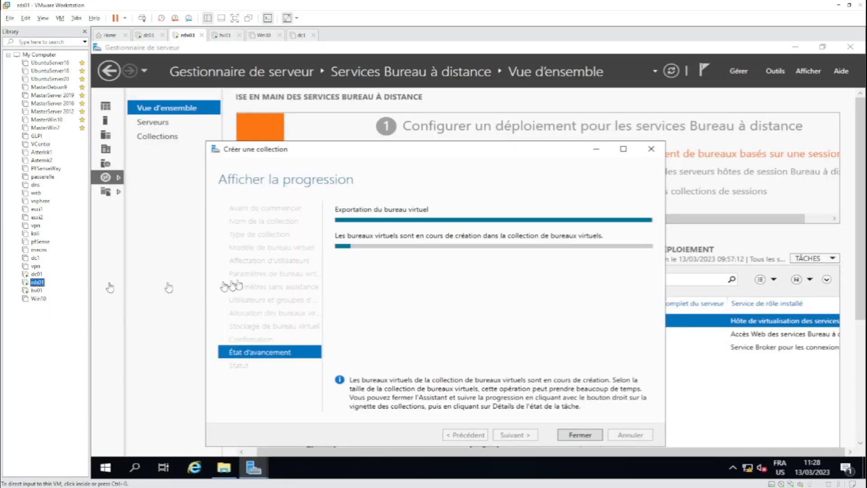
{"action": "left_click", "coordinate": [40, 291]}
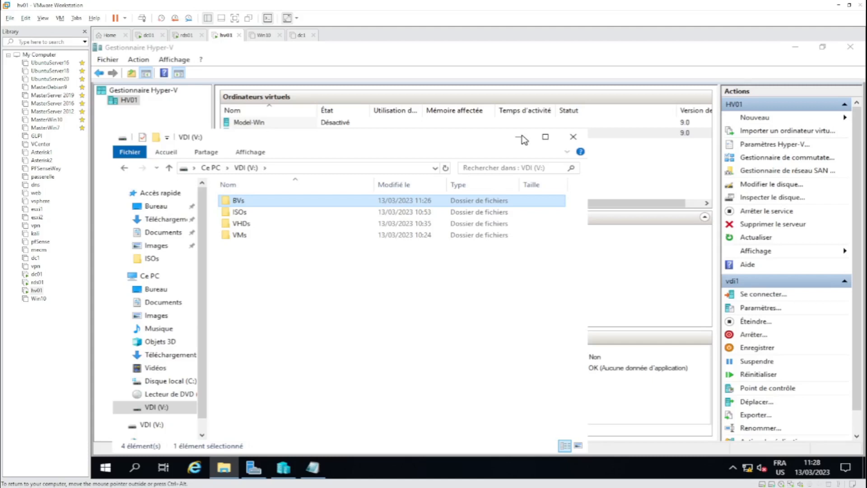
{"action": "left_click", "coordinate": [522, 137]}
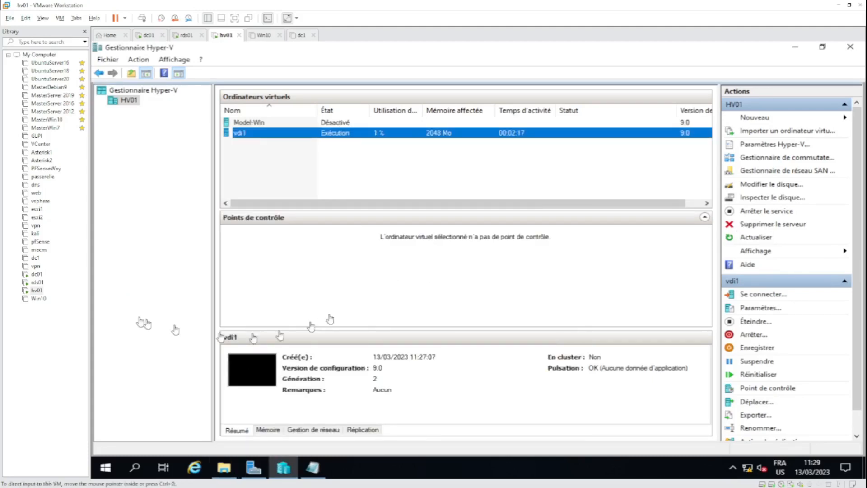
{"action": "left_click", "coordinate": [36, 283]}
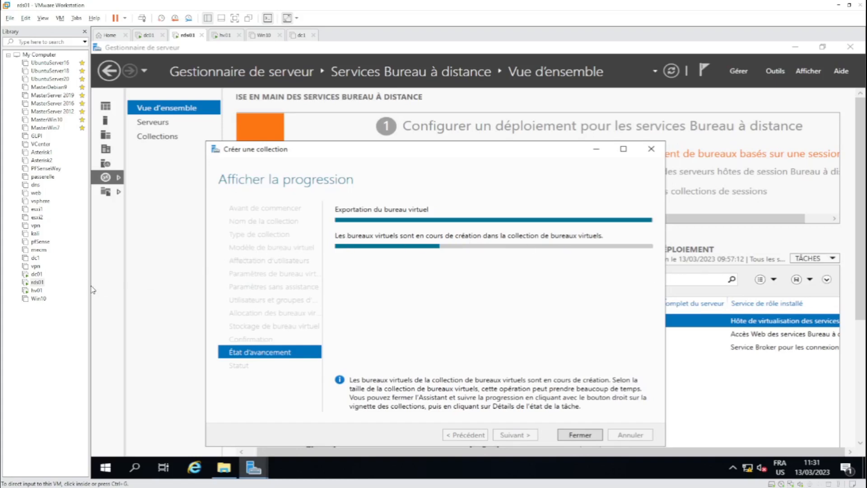
{"action": "left_click", "coordinate": [36, 290]}
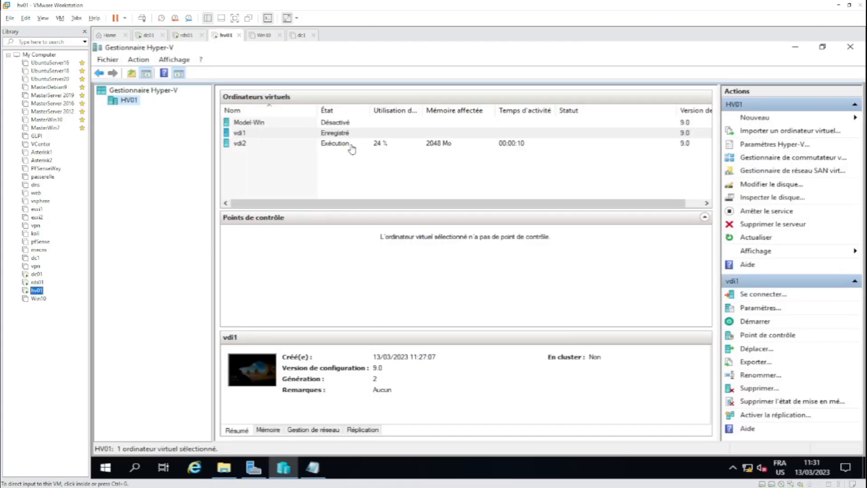
{"action": "left_click", "coordinate": [38, 283]}
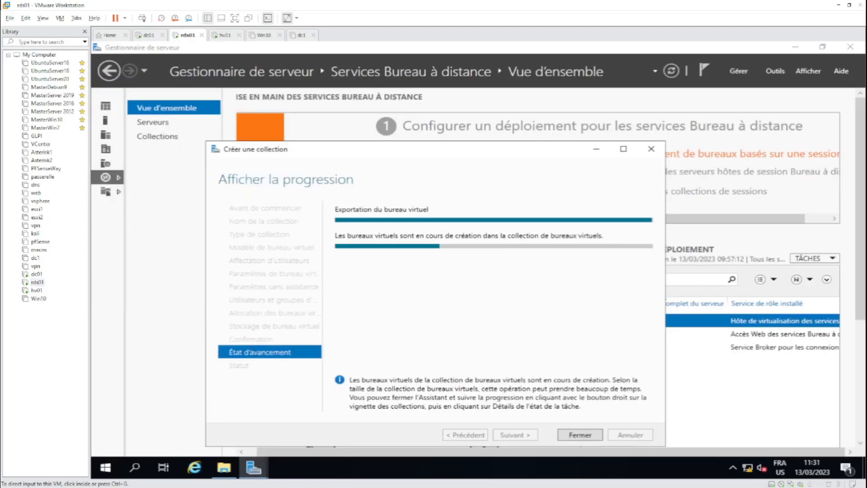
On dc01, refresh the VDI organizational unit and check it for the new desktops' computer accounts.
{"action": "left_click", "coordinate": [37, 274]}
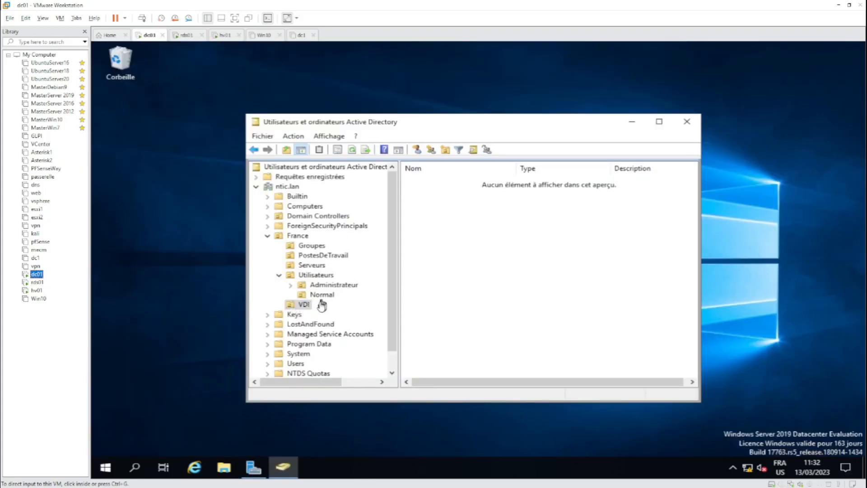
{"action": "left_click", "coordinate": [352, 150]}
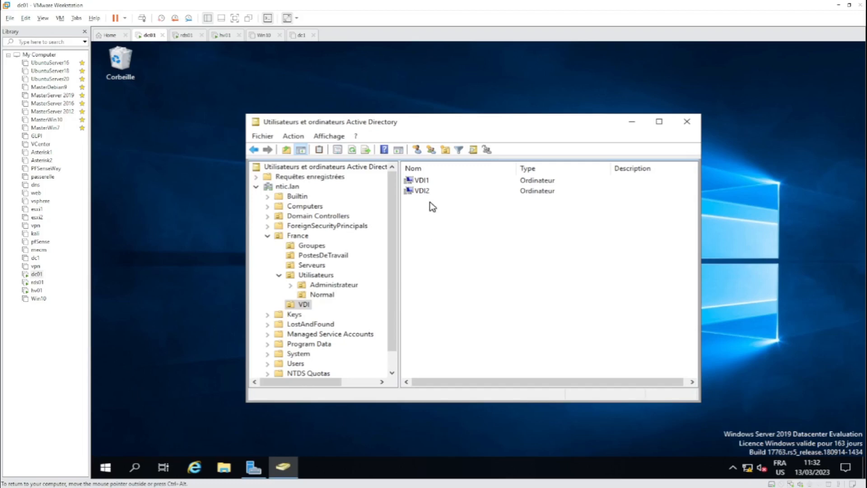
{"action": "left_click", "coordinate": [424, 180]}
{"action": "left_click", "coordinate": [425, 191]}
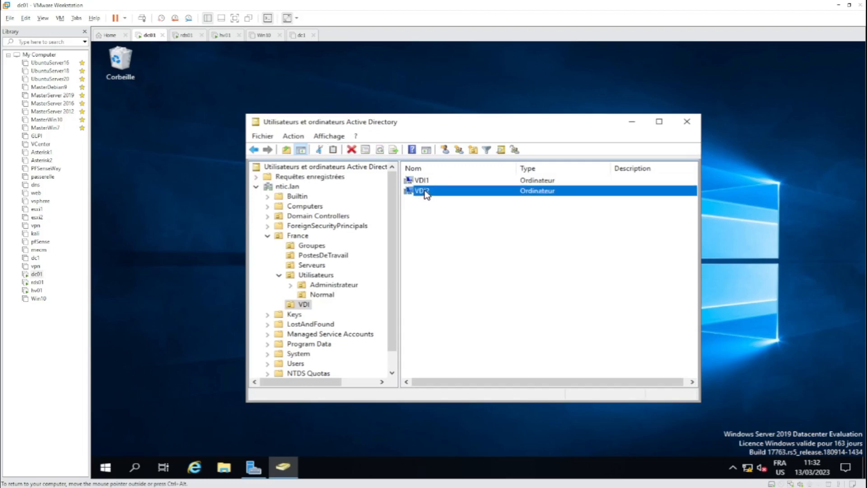
{"action": "left_click", "coordinate": [426, 211]}
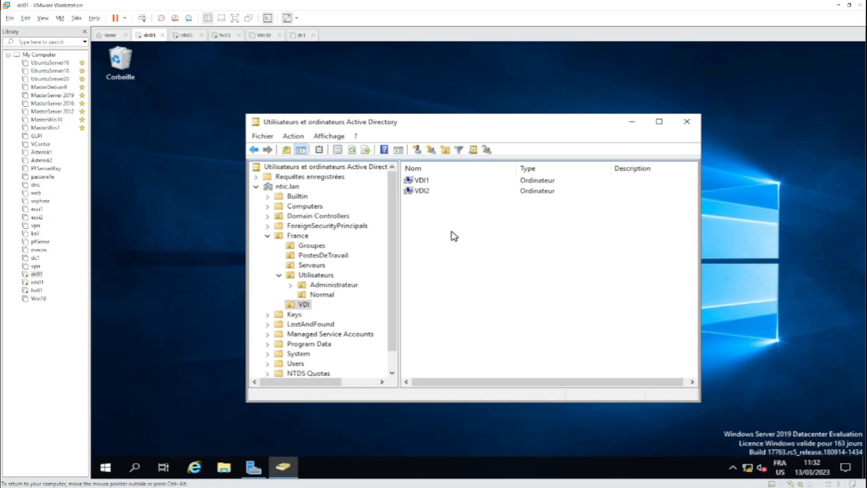
Follow the VDI-Personnel collection's creation on rds01 through to its results and close the wizard.
{"action": "left_click", "coordinate": [38, 282]}
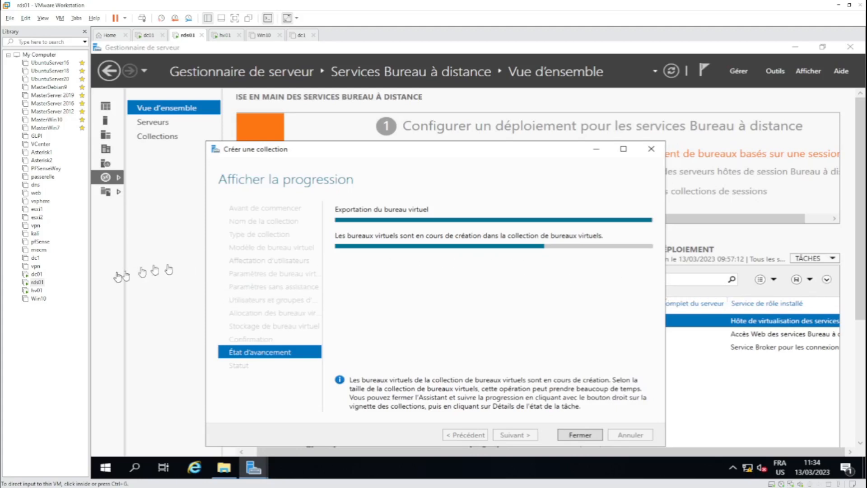
{"action": "left_click", "coordinate": [37, 291]}
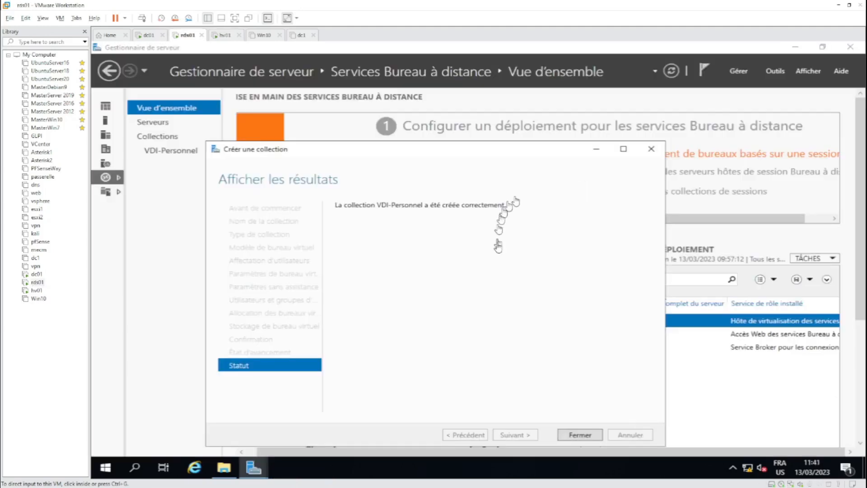
{"action": "left_click", "coordinate": [581, 434]}
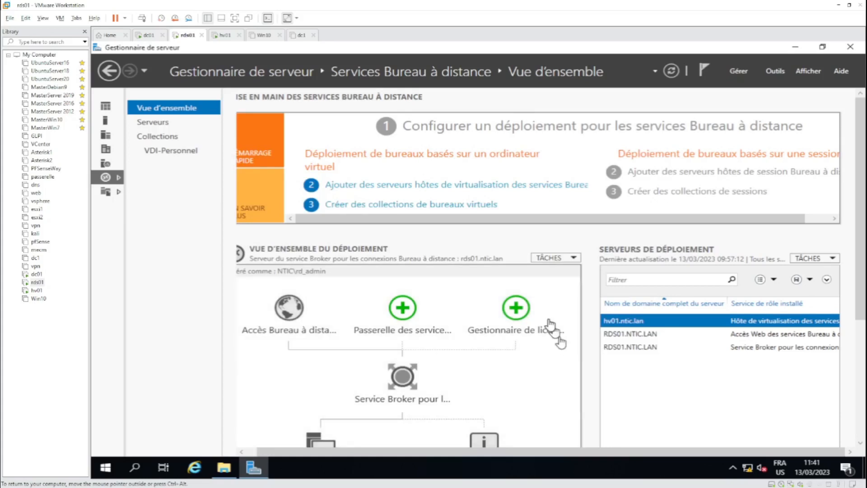
Open the VDI-Personnel collection and examine the status and host server of its virtual desktops.
{"action": "left_click", "coordinate": [164, 151]}
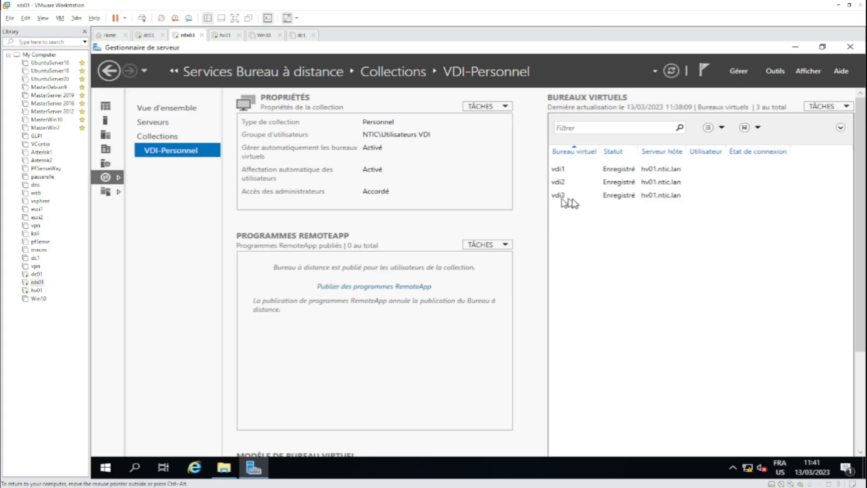
{"action": "left_click", "coordinate": [615, 172]}
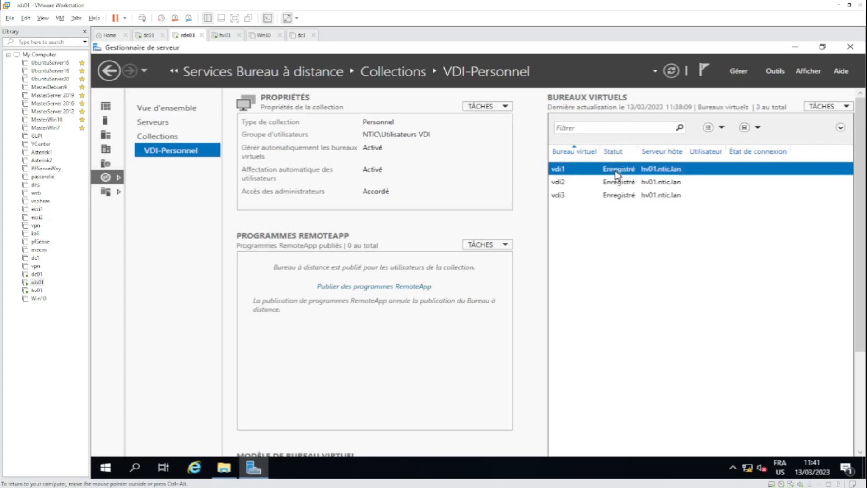
{"action": "left_click", "coordinate": [619, 195]}
{"action": "left_click", "coordinate": [672, 181]}
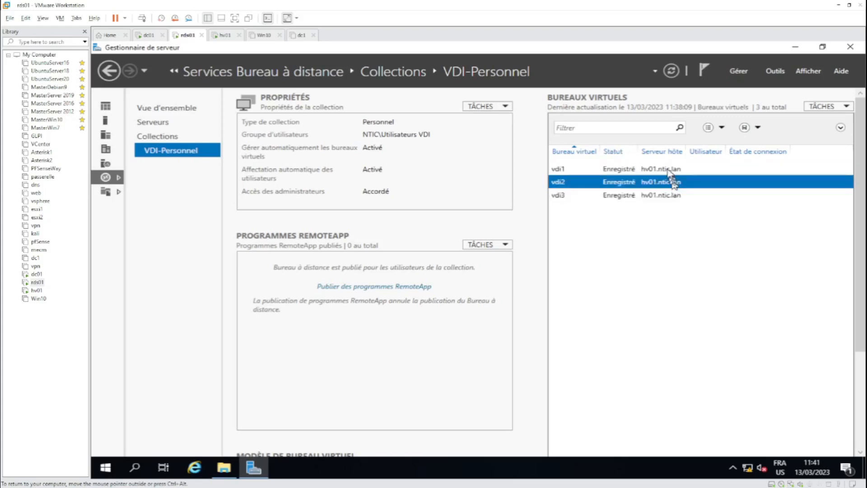
{"action": "left_click", "coordinate": [628, 170]}
On hv01, check the generated virtual machines in Hyper-V Manager and inspect the Model-Win template.
{"action": "left_click", "coordinate": [37, 291]}
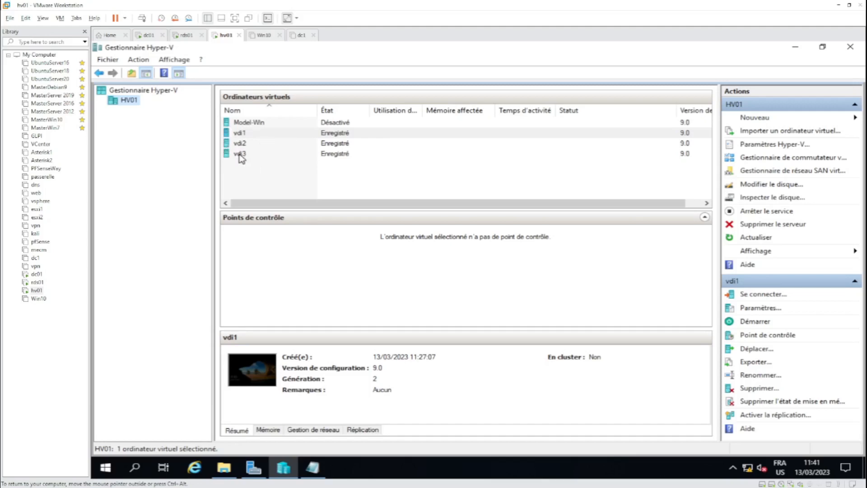
{"action": "left_click", "coordinate": [260, 123]}
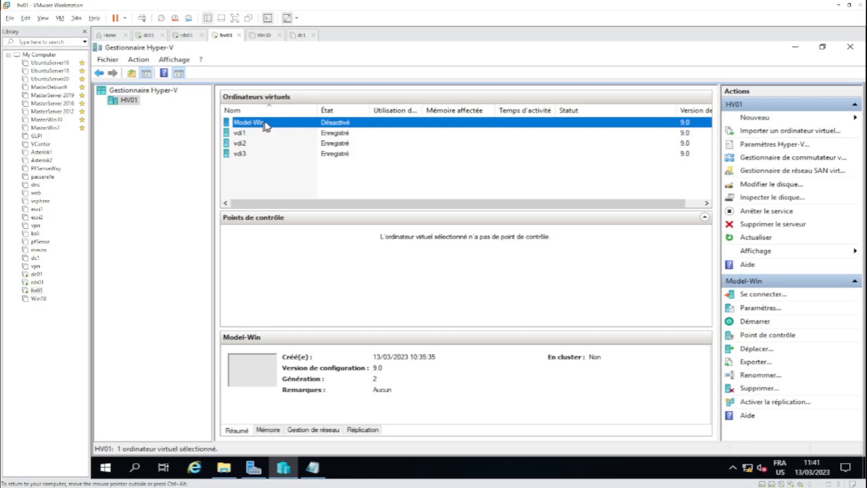
{"action": "right_click", "coordinate": [280, 125]}
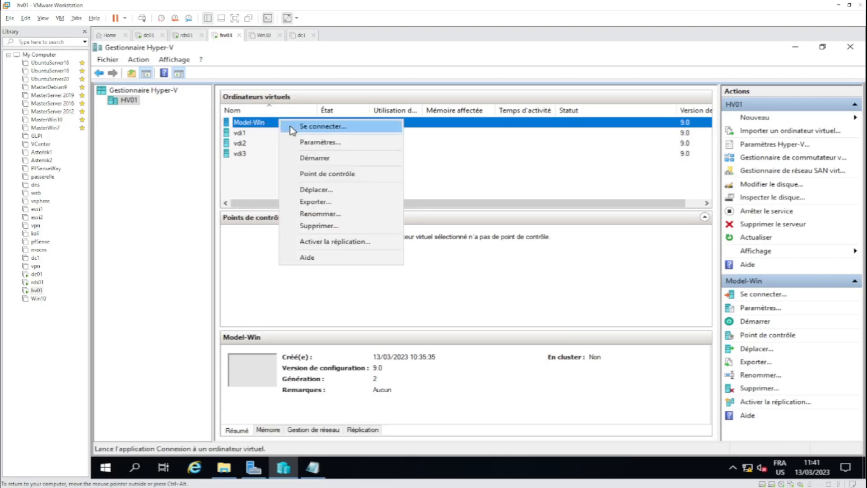
{"action": "left_click", "coordinate": [250, 176]}
{"action": "left_click", "coordinate": [251, 176]}
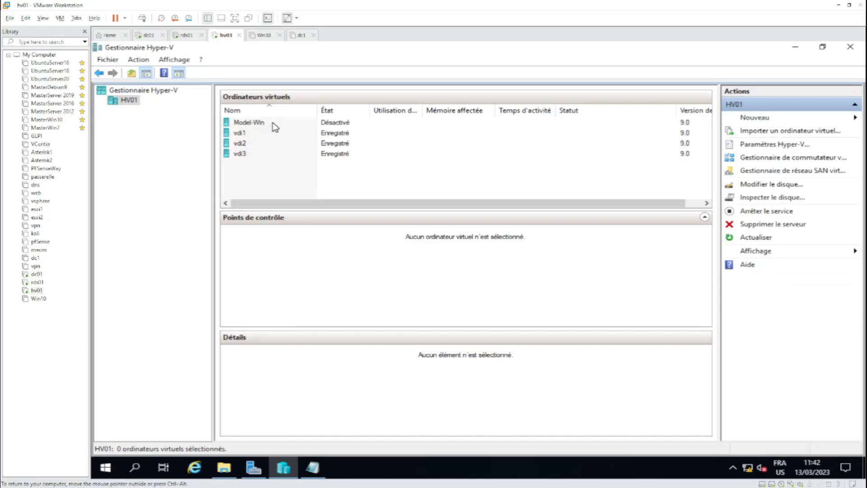
{"action": "left_click", "coordinate": [256, 126]}
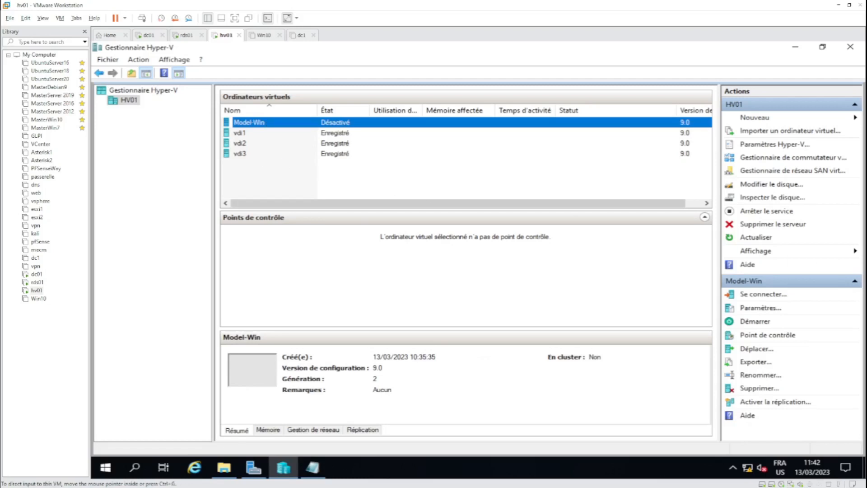
Return to dc01 and refresh the VDI organizational unit to check for the third desktop's computer account.
{"action": "left_click", "coordinate": [37, 275]}
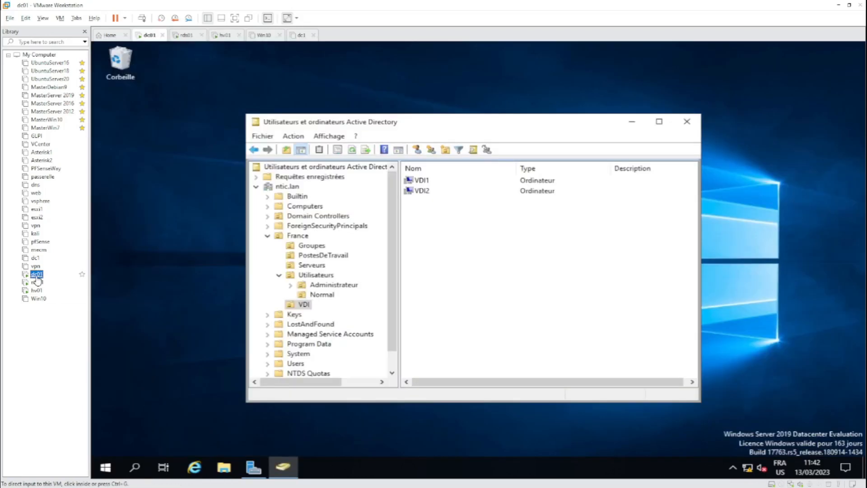
{"action": "left_click", "coordinate": [353, 151]}
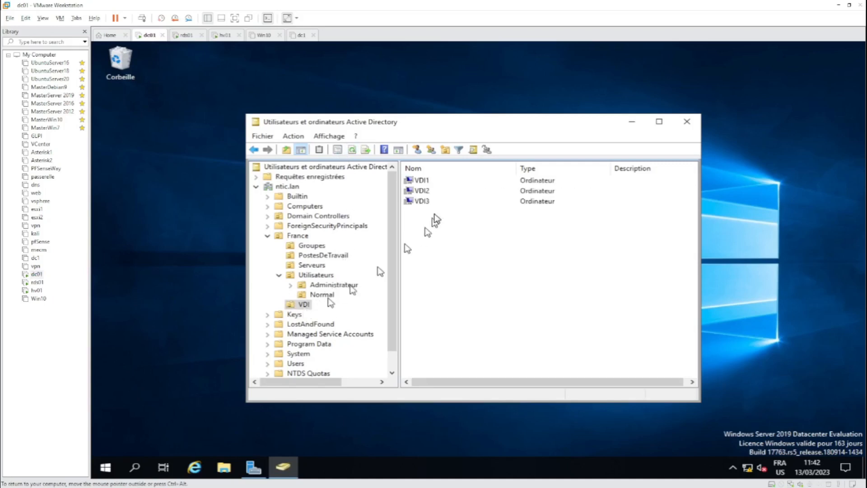
{"action": "key", "text": "ctrl+alt"}
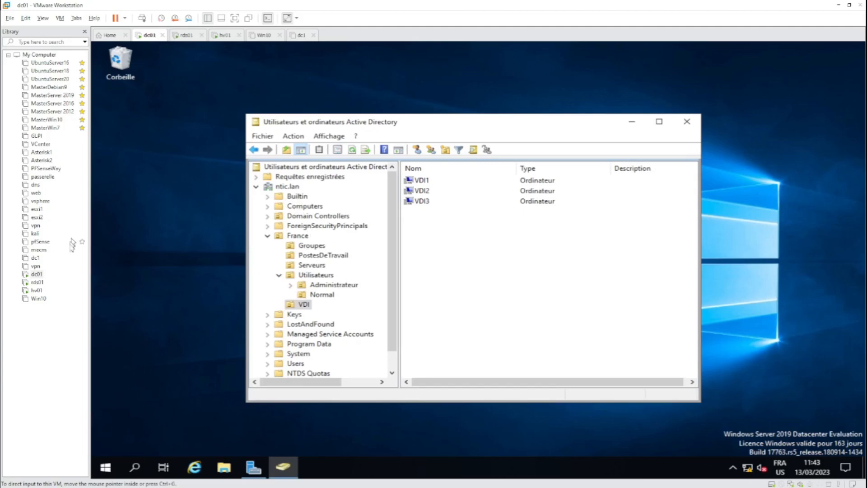
Power on the Win10 virtual machine and open Microsoft Edge in it.
{"action": "left_click", "coordinate": [39, 299]}
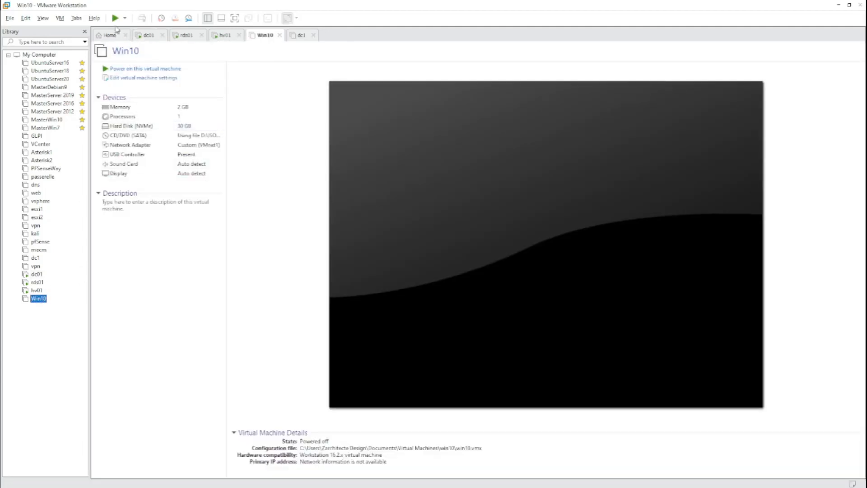
{"action": "left_click", "coordinate": [116, 18]}
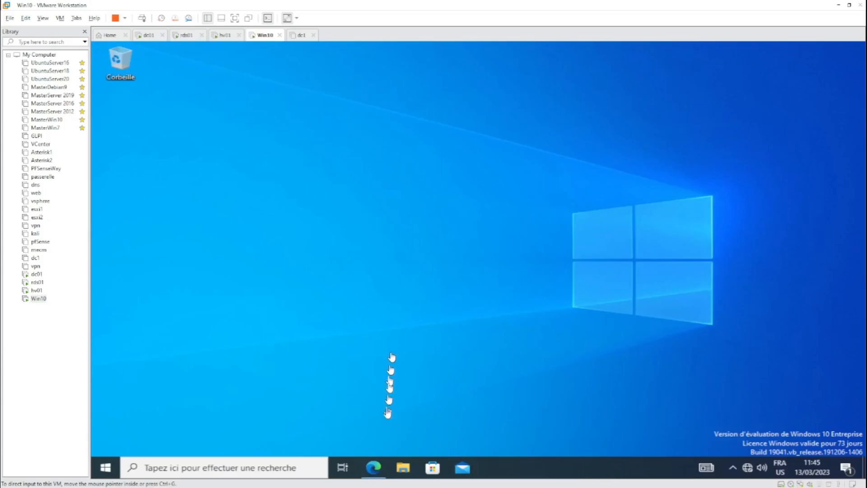
{"action": "left_click", "coordinate": [374, 472]}
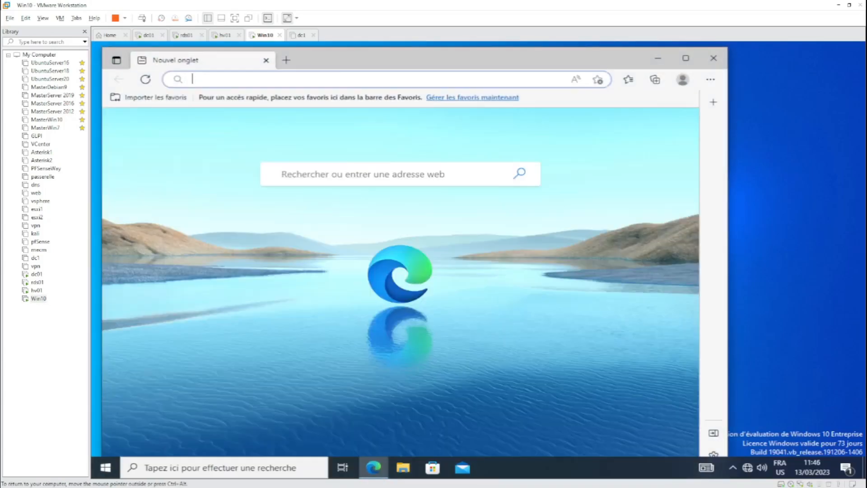
{"action": "type", "text": "http"}
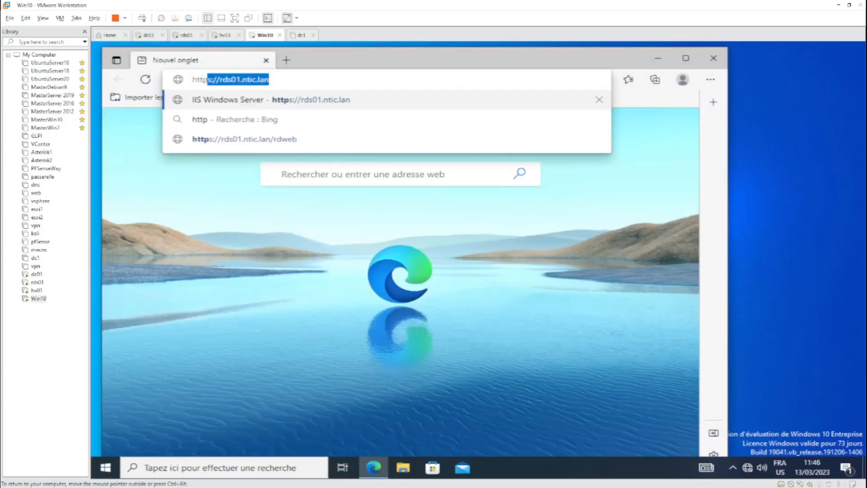
{"action": "type", "text": "s"}
{"action": "key", "text": "Right"}
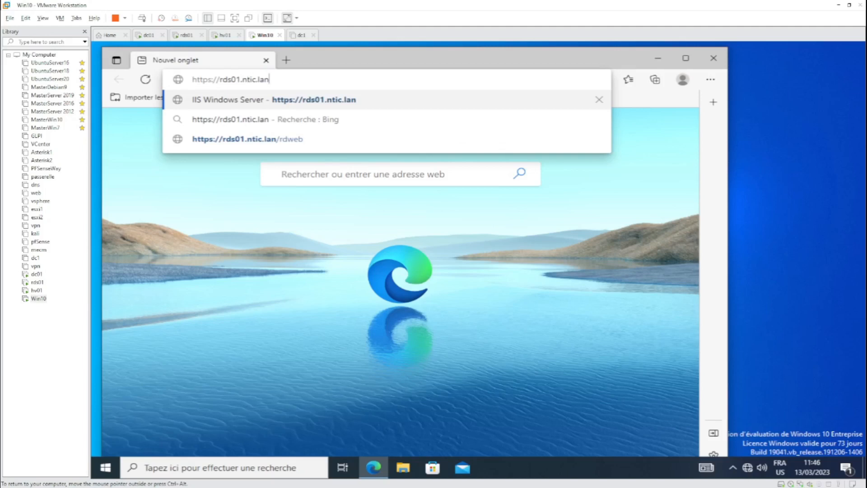
{"action": "type", "text": "/"}
{"action": "type", "text": "rdw"}
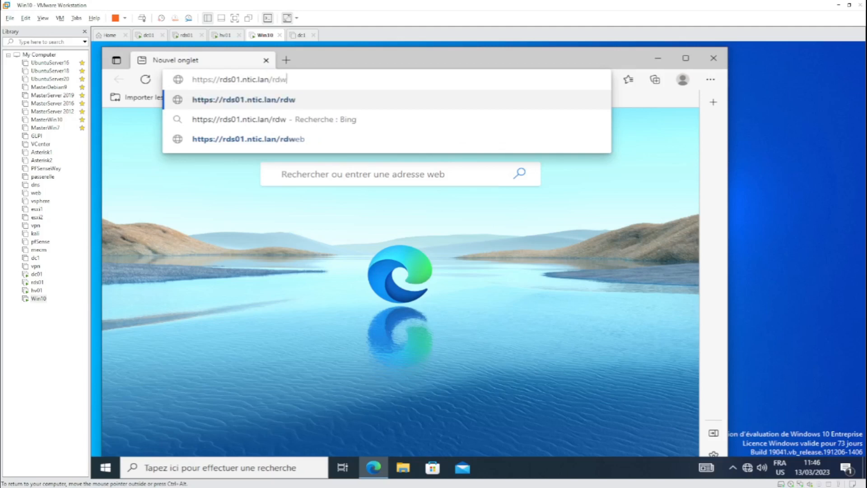
{"action": "type", "text": "eb"}
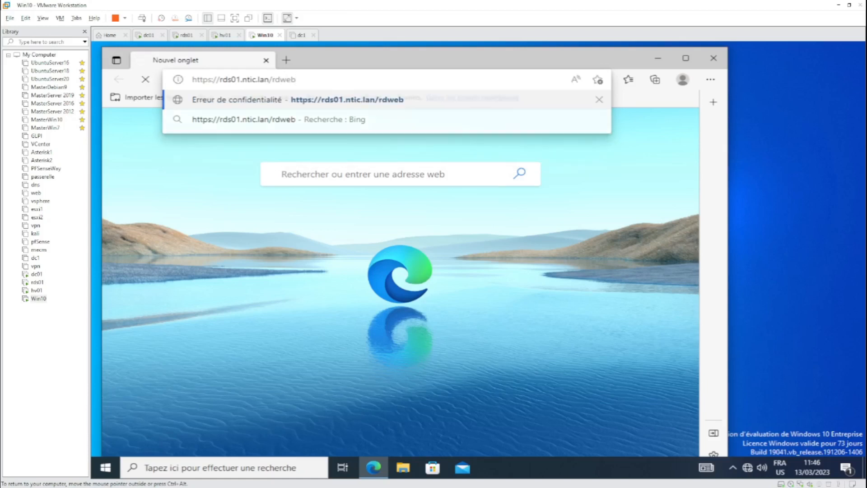
{"action": "key", "text": "Return"}
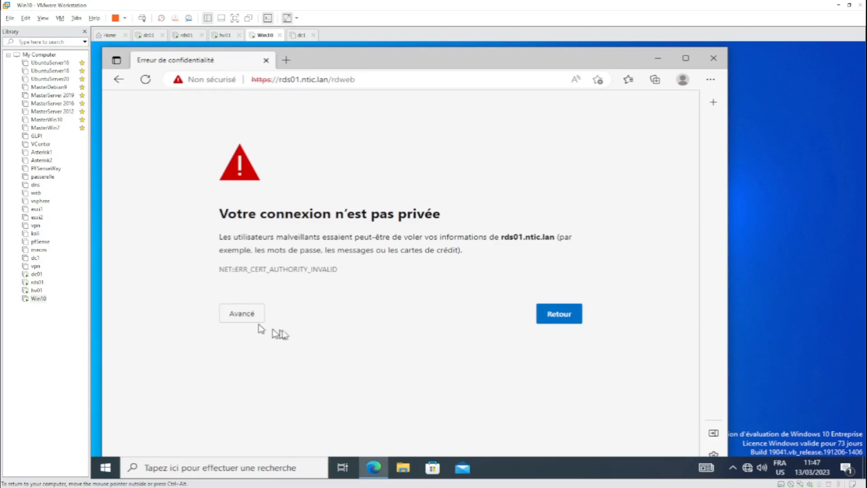
Proceed past the certificate warning to the rds01.ntic.lan sign-in page and fill in the user name ntic.lan\vdu1.
{"action": "left_click", "coordinate": [241, 316]}
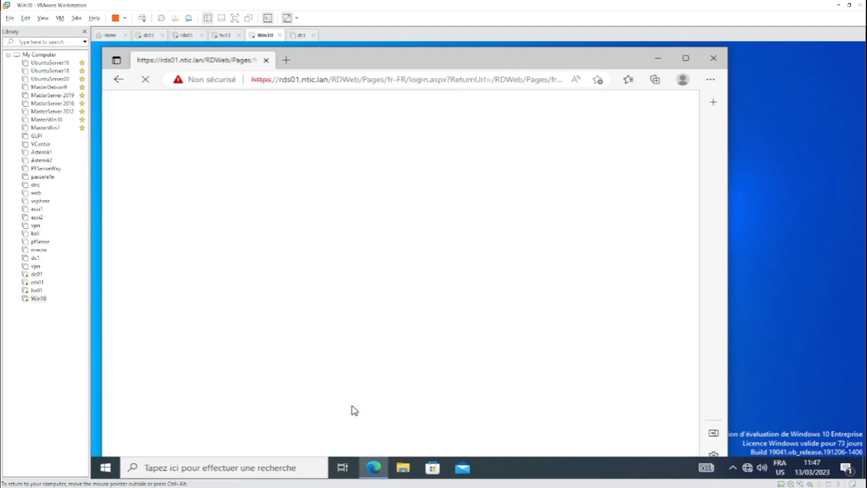
{"action": "left_click", "coordinate": [422, 231]}
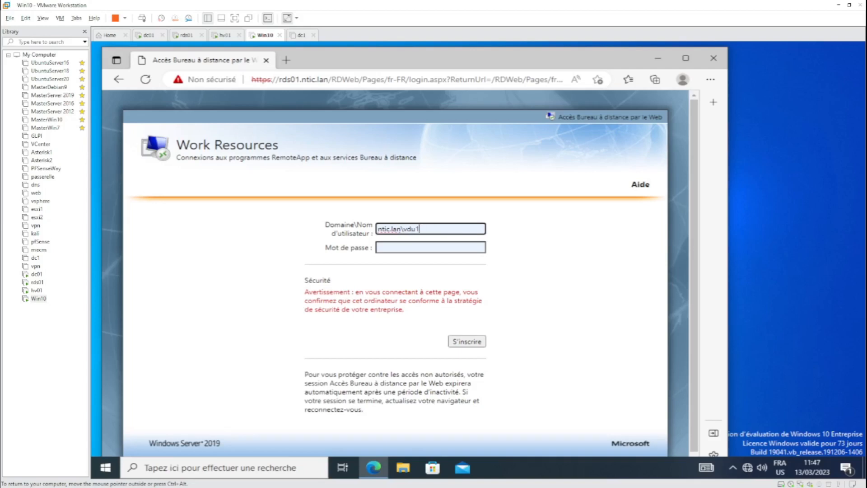
On dc01, review the vdu user accounts in the Normal organizational unit under Utilisateurs.
{"action": "left_click", "coordinate": [36, 274]}
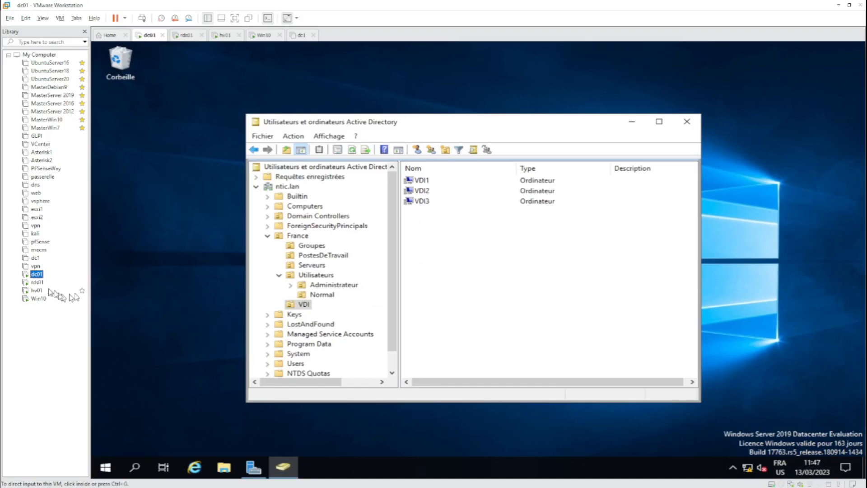
{"action": "left_click", "coordinate": [333, 296]}
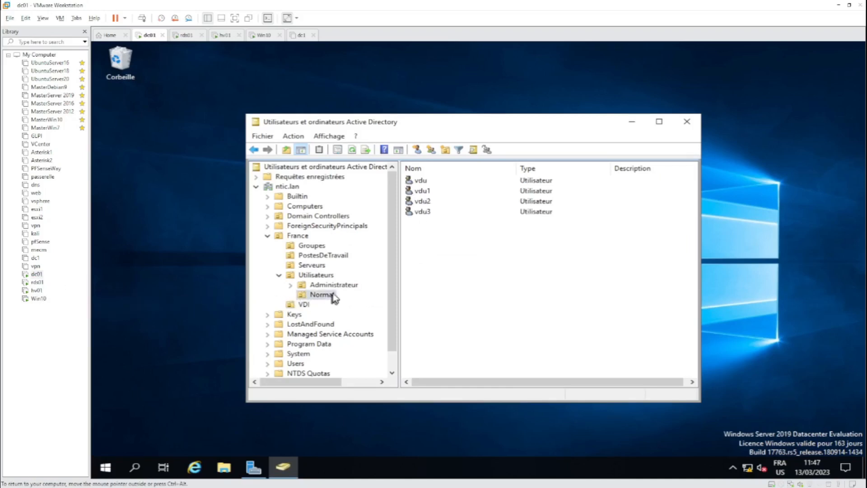
{"action": "left_click", "coordinate": [422, 181]}
{"action": "left_click", "coordinate": [424, 190]}
{"action": "left_click", "coordinate": [425, 201]}
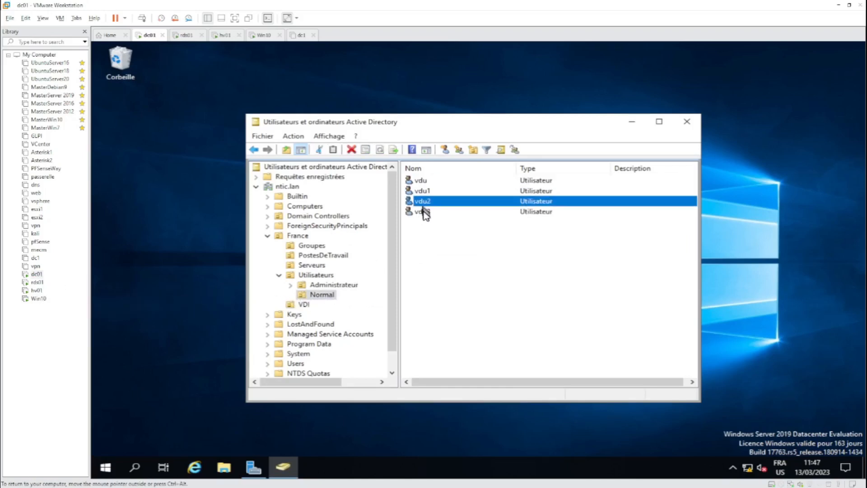
{"action": "left_click", "coordinate": [425, 212]}
{"action": "left_click", "coordinate": [423, 191]}
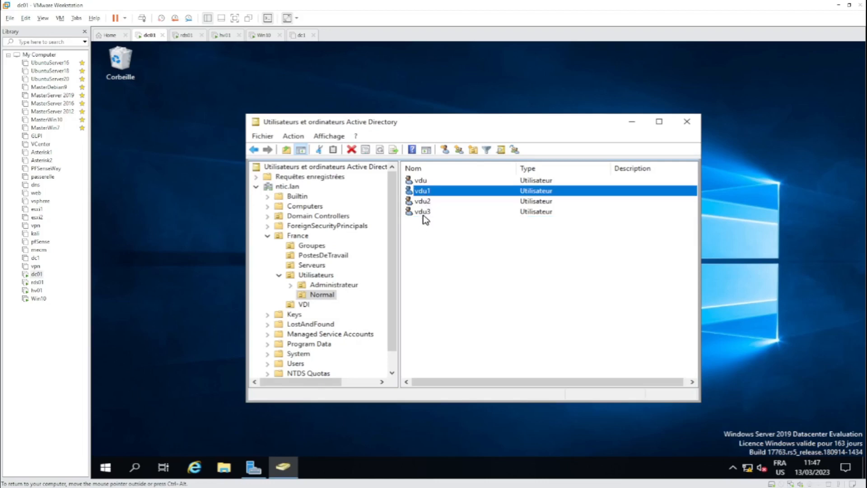
{"action": "left_click", "coordinate": [426, 202]}
{"action": "left_click", "coordinate": [418, 192]}
Return to the Win10 virtual machine, enter the account password for vdu1, and sign in to Work Resources.
{"action": "left_click", "coordinate": [39, 298]}
{"action": "left_click", "coordinate": [423, 239]}
{"action": "left_click", "coordinate": [422, 249]}
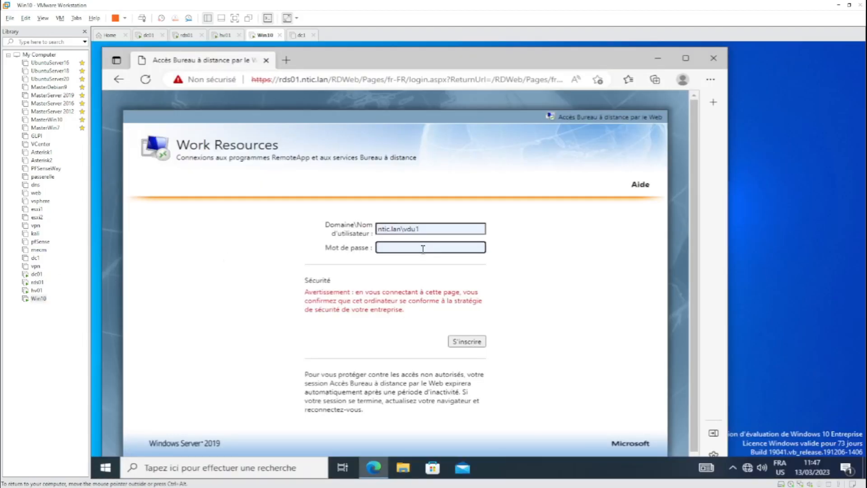
{"action": "left_click", "coordinate": [467, 342]}
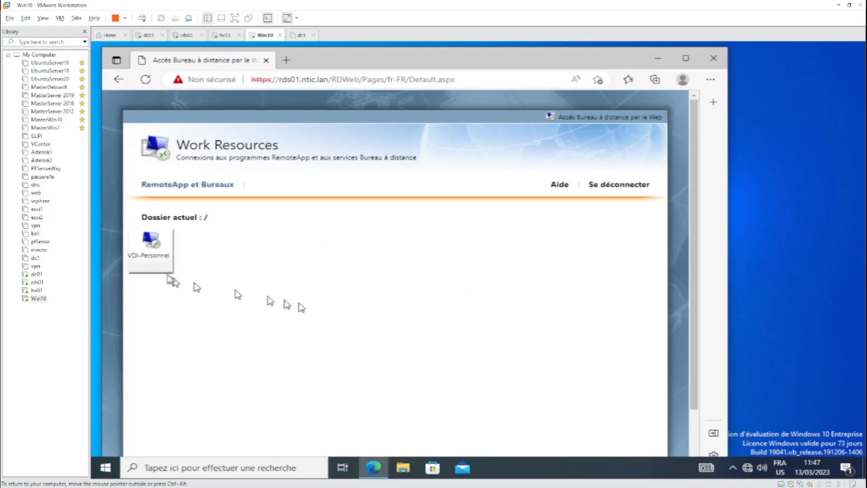
Download the VDI-Personnel remote desktop connection file and show it in its download folder.
{"action": "left_click", "coordinate": [156, 245]}
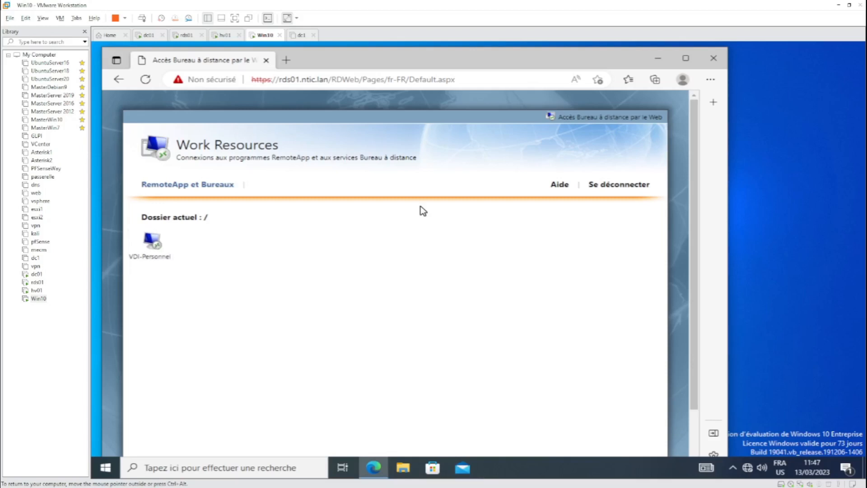
{"action": "left_click", "coordinate": [146, 245]}
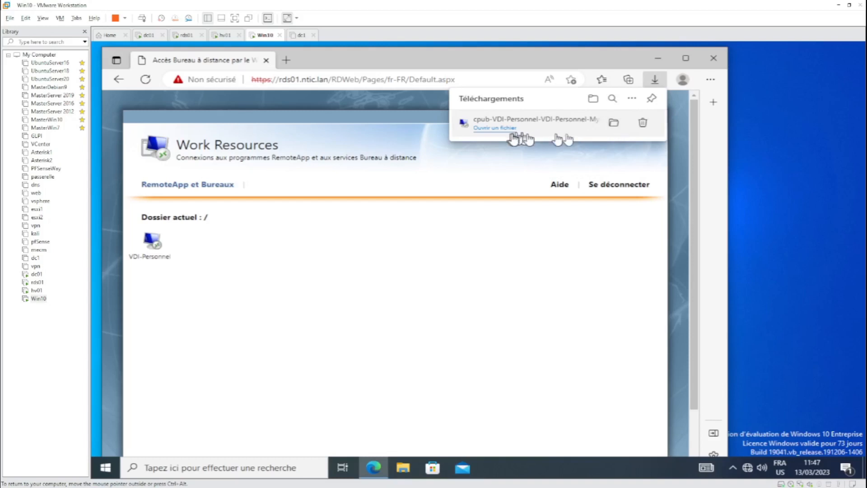
{"action": "left_click", "coordinate": [614, 125]}
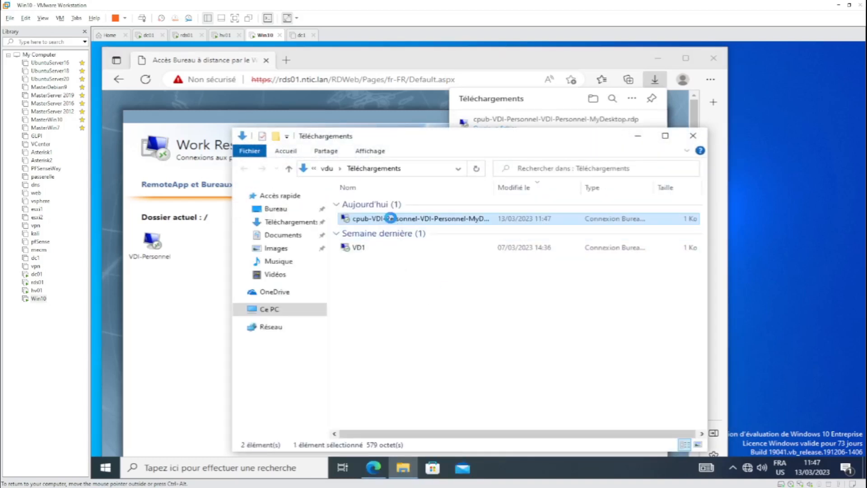
Copy the downloaded VDI-Personnel connection file onto the Win10 desktop.
{"action": "right_click", "coordinate": [390, 218]}
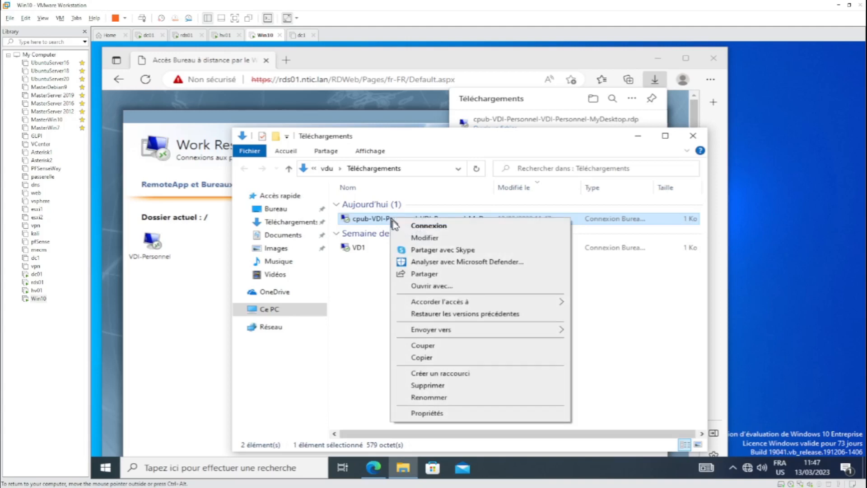
{"action": "left_click", "coordinate": [420, 352]}
{"action": "left_click", "coordinate": [693, 136]}
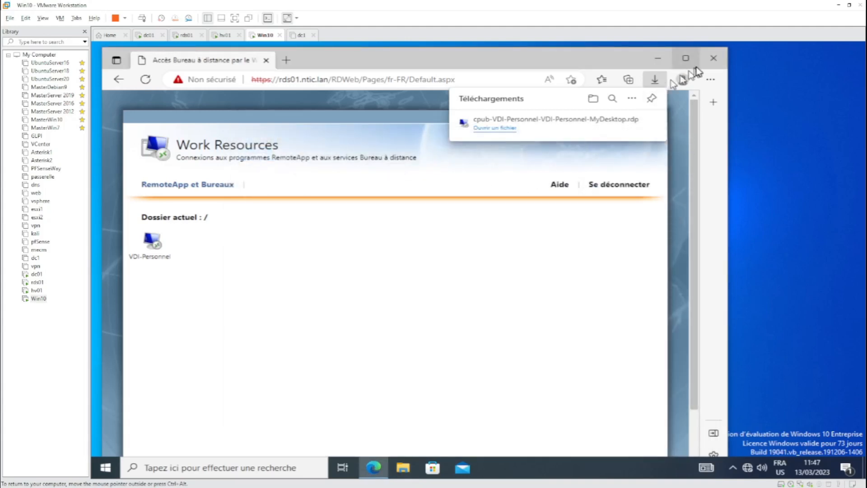
{"action": "left_click", "coordinate": [658, 62]}
{"action": "right_click", "coordinate": [118, 152]}
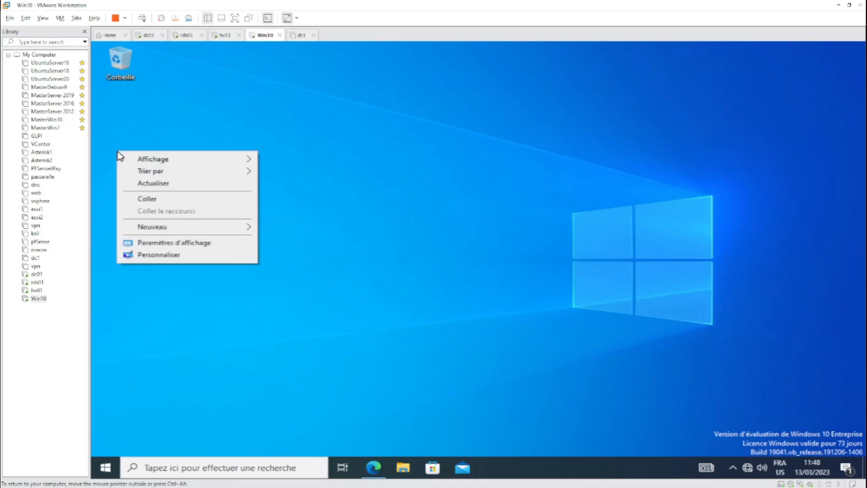
{"action": "left_click", "coordinate": [141, 199]}
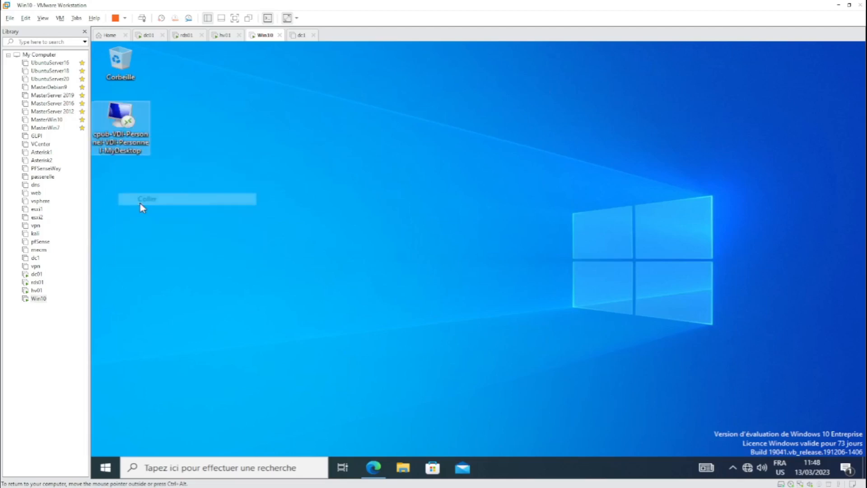
Rename the connection file on the desktop as VDU1.
{"action": "left_click", "coordinate": [128, 147]}
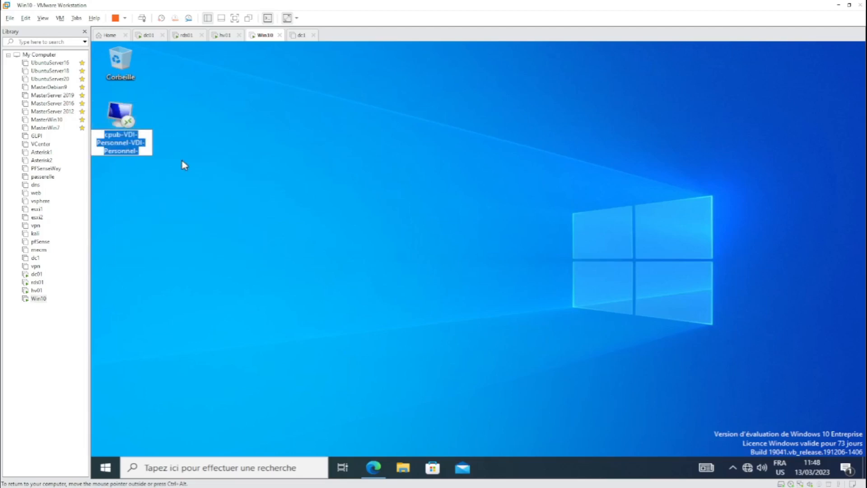
{"action": "type", "text": "VDU1"}
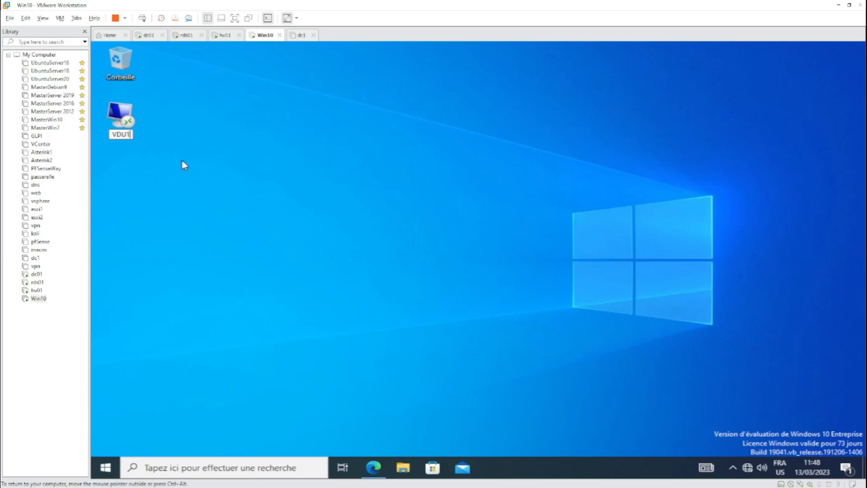
{"action": "key", "text": "Return"}
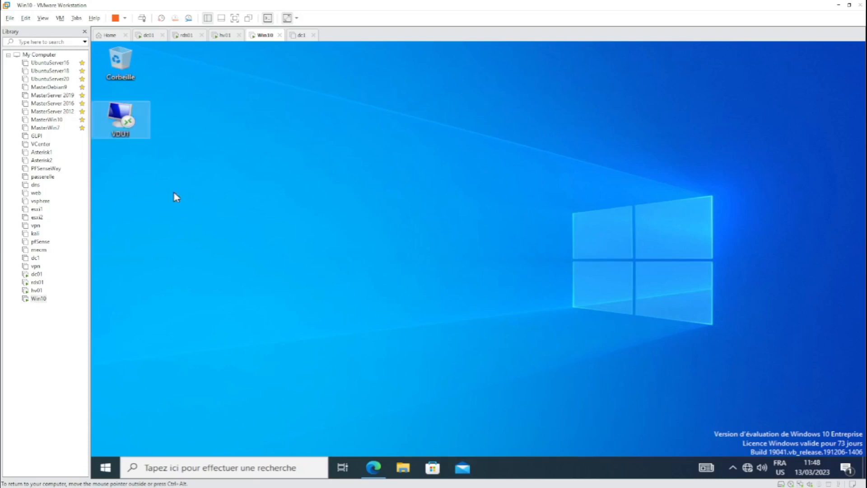
Open the VDU1 connection and enter the account password for NTIC\vdu1 to connect to rds01.ntic.lan.
{"action": "double_click", "coordinate": [128, 127]}
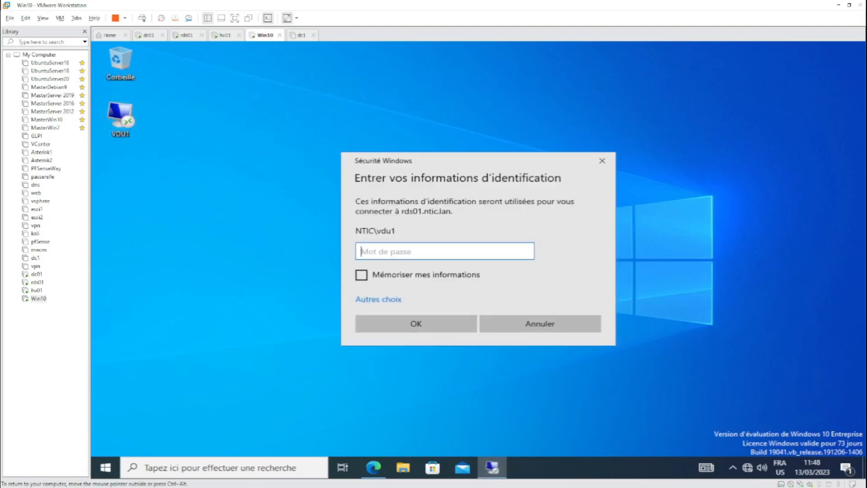
{"action": "left_click", "coordinate": [457, 323]}
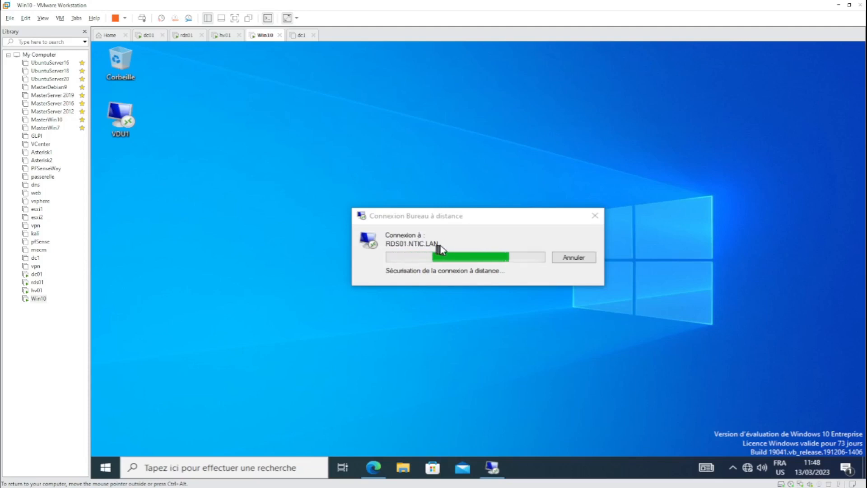
On hv01, check the state of the vdi1, vdi2 and vdi3 virtual machines in Hyper-V Manager.
{"action": "left_click", "coordinate": [37, 290]}
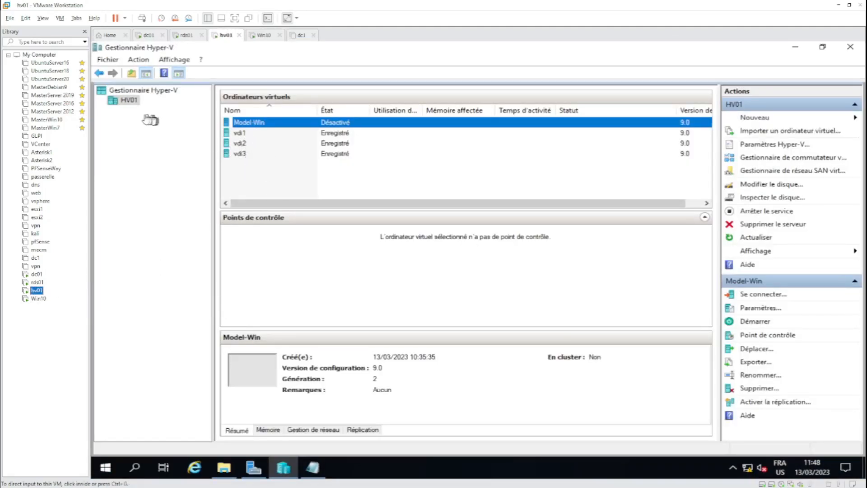
{"action": "left_click", "coordinate": [137, 92]}
{"action": "left_click", "coordinate": [130, 99]}
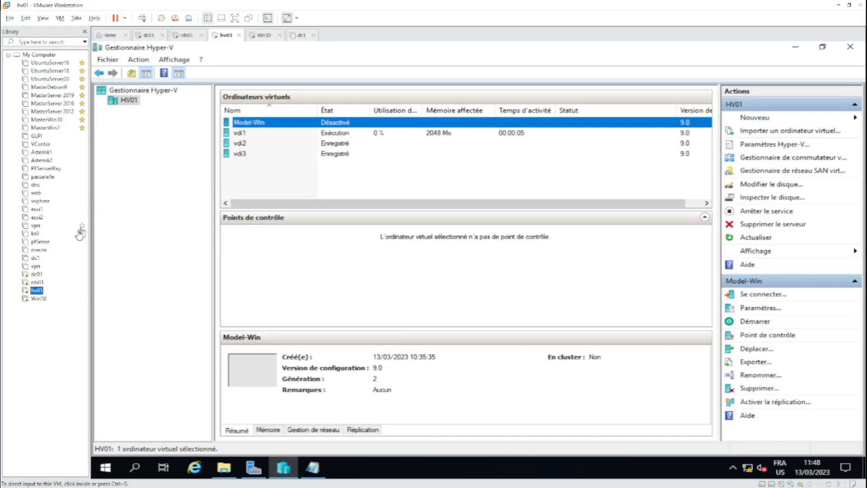
Return to Win10, dismiss the RemoteApp connection notification, and launch the VDU1 connection again.
{"action": "left_click", "coordinate": [35, 300]}
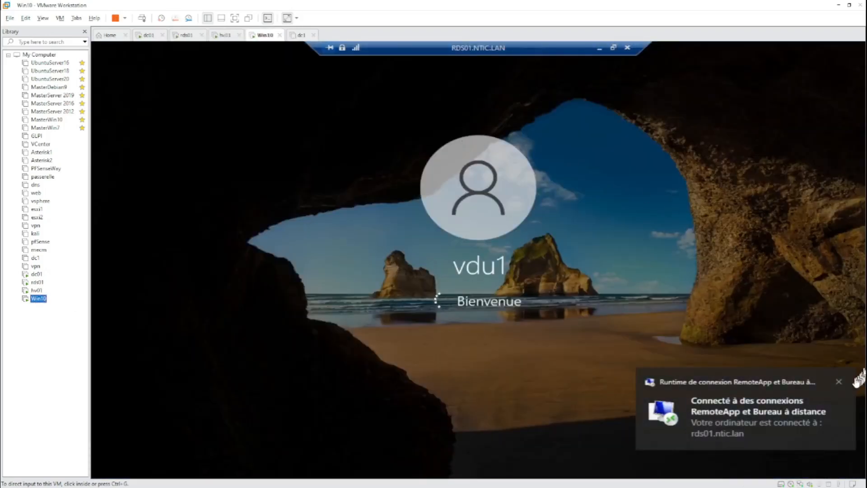
{"action": "left_click", "coordinate": [839, 381]}
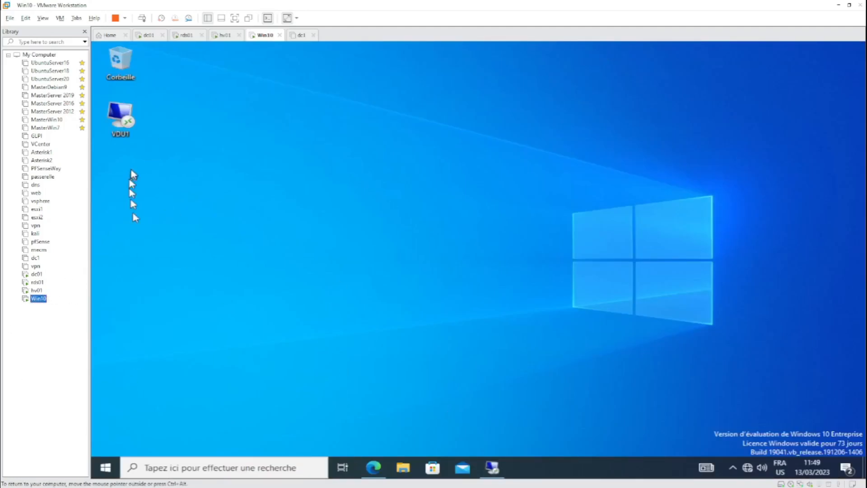
{"action": "double_click", "coordinate": [129, 125]}
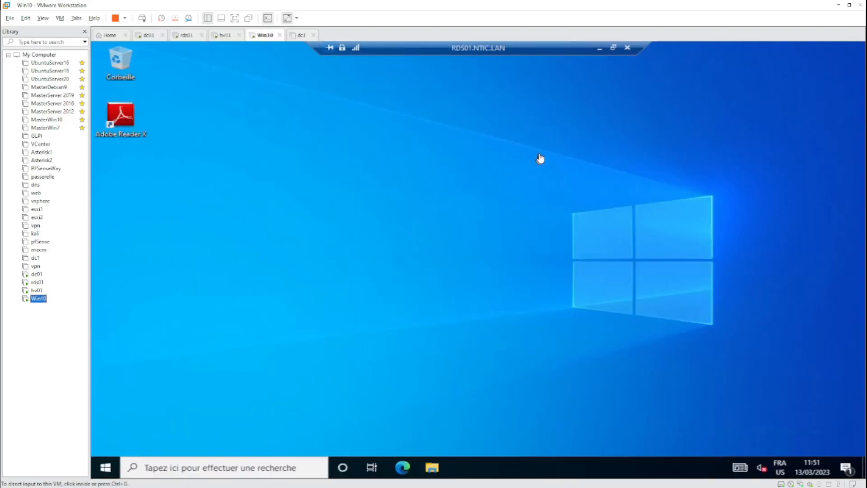
Review the Remote Desktop servers and collections on rds01, and check the vdi1 virtual machine in Hyper-V Manager on hv01.
{"action": "double_click", "coordinate": [36, 285]}
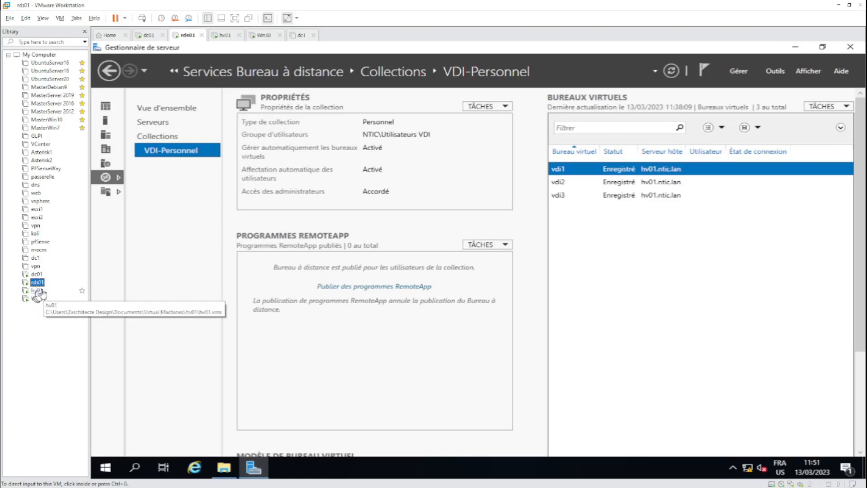
{"action": "left_click", "coordinate": [162, 136]}
{"action": "left_click", "coordinate": [163, 125]}
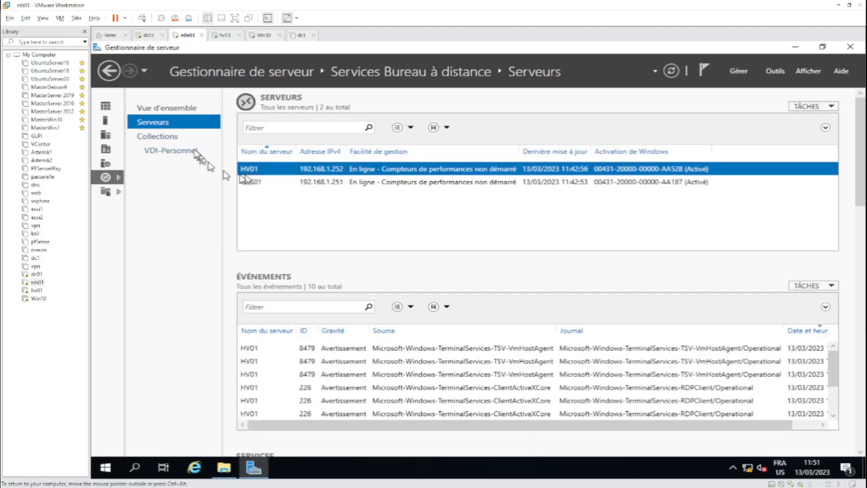
{"action": "left_click", "coordinate": [178, 140]}
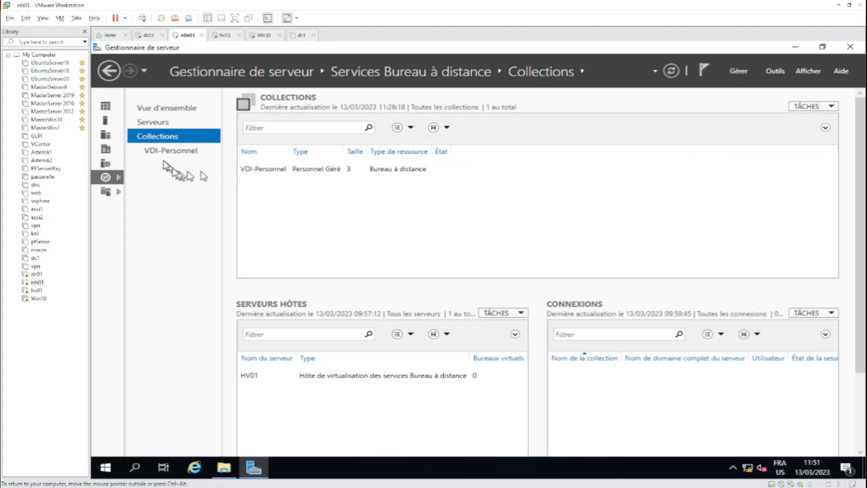
{"action": "left_click", "coordinate": [153, 123]}
{"action": "left_click", "coordinate": [37, 290]}
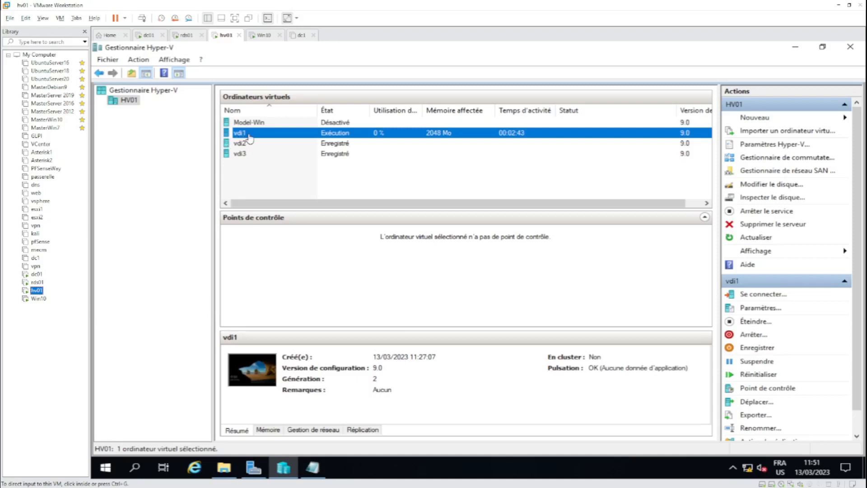
Return to the remote desktop session on Win10 and check its installed programs, including 7-Zip and Adobe Reader X.
{"action": "left_click", "coordinate": [39, 299]}
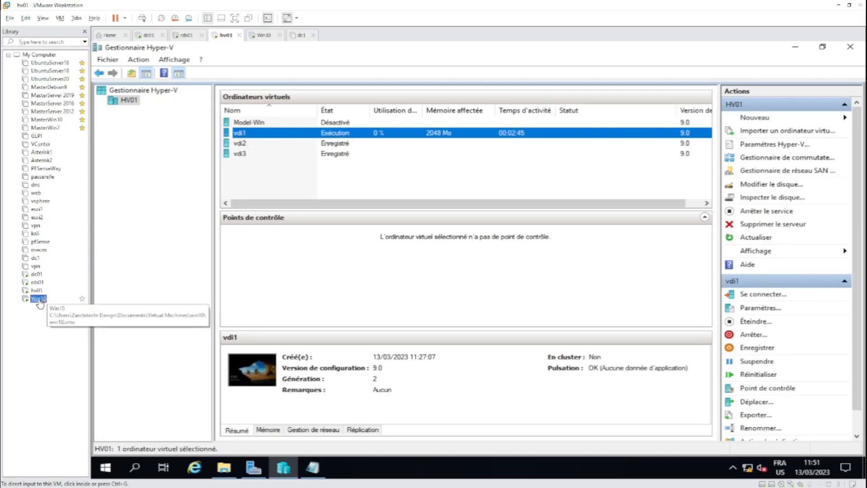
{"action": "double_click", "coordinate": [39, 299]}
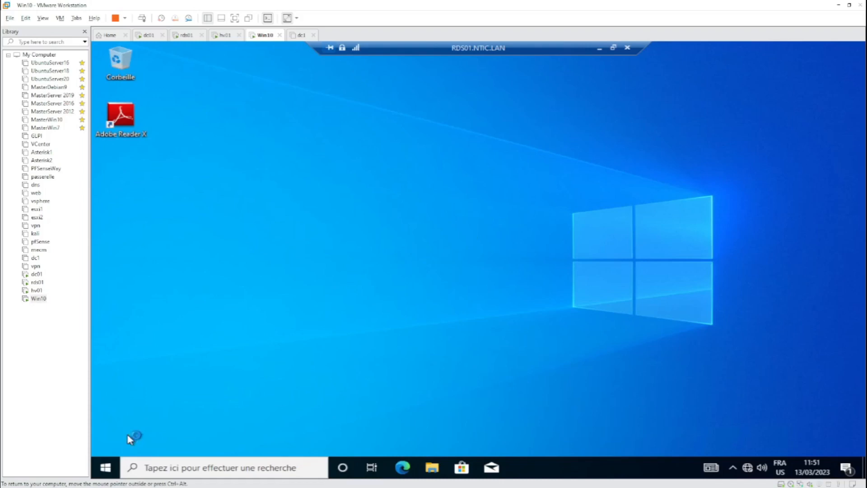
{"action": "left_click", "coordinate": [107, 468]}
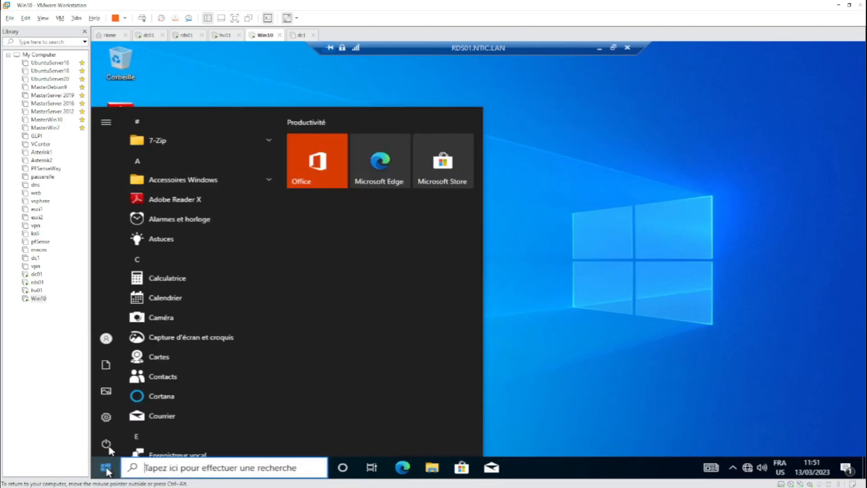
{"action": "left_click", "coordinate": [218, 86]}
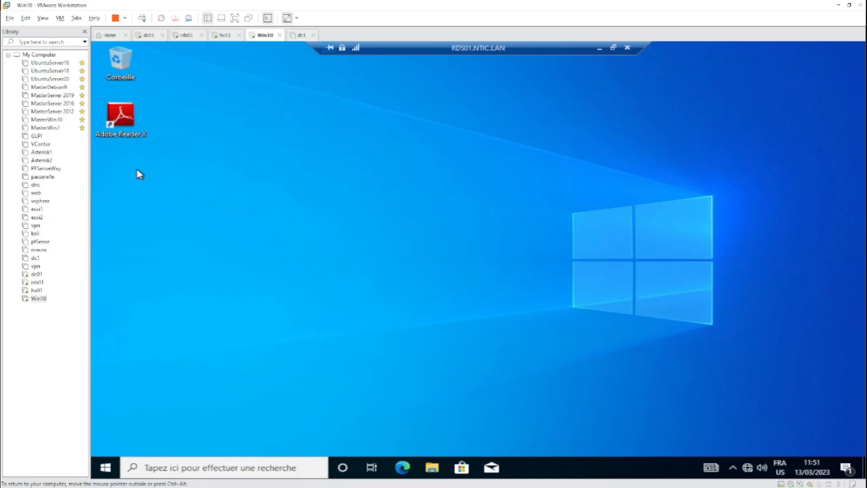
{"action": "left_click", "coordinate": [106, 467]}
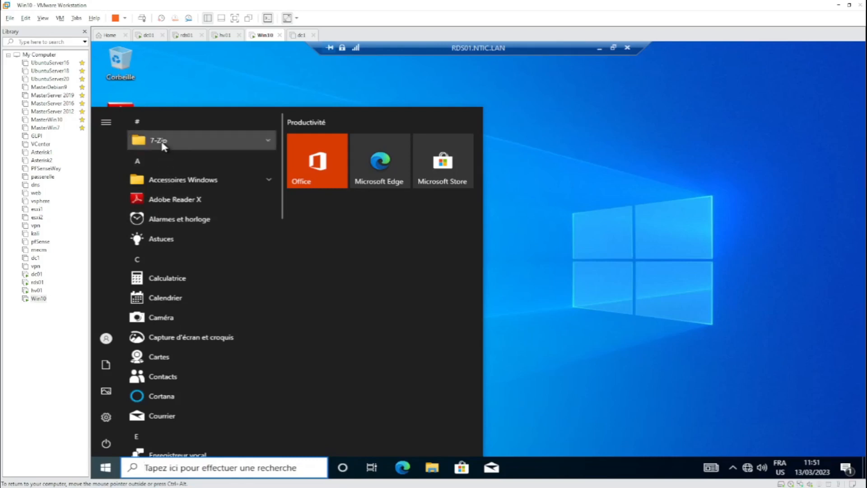
{"action": "left_click", "coordinate": [162, 143]}
{"action": "left_click", "coordinate": [232, 88]}
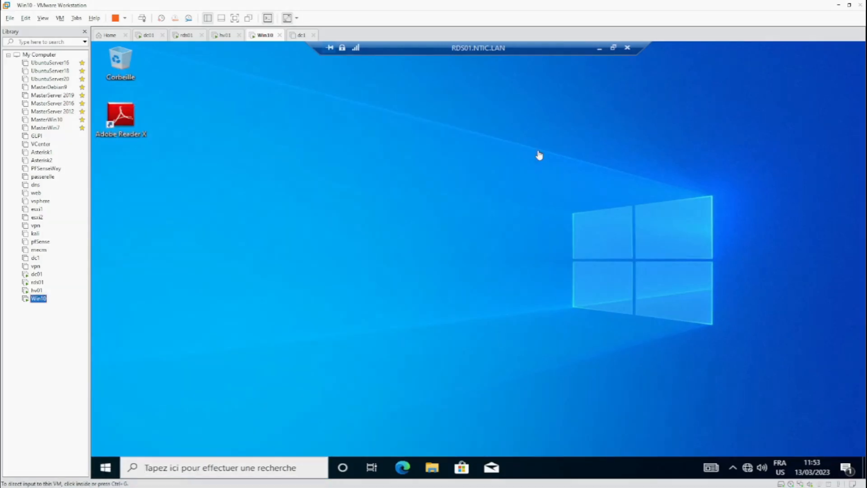